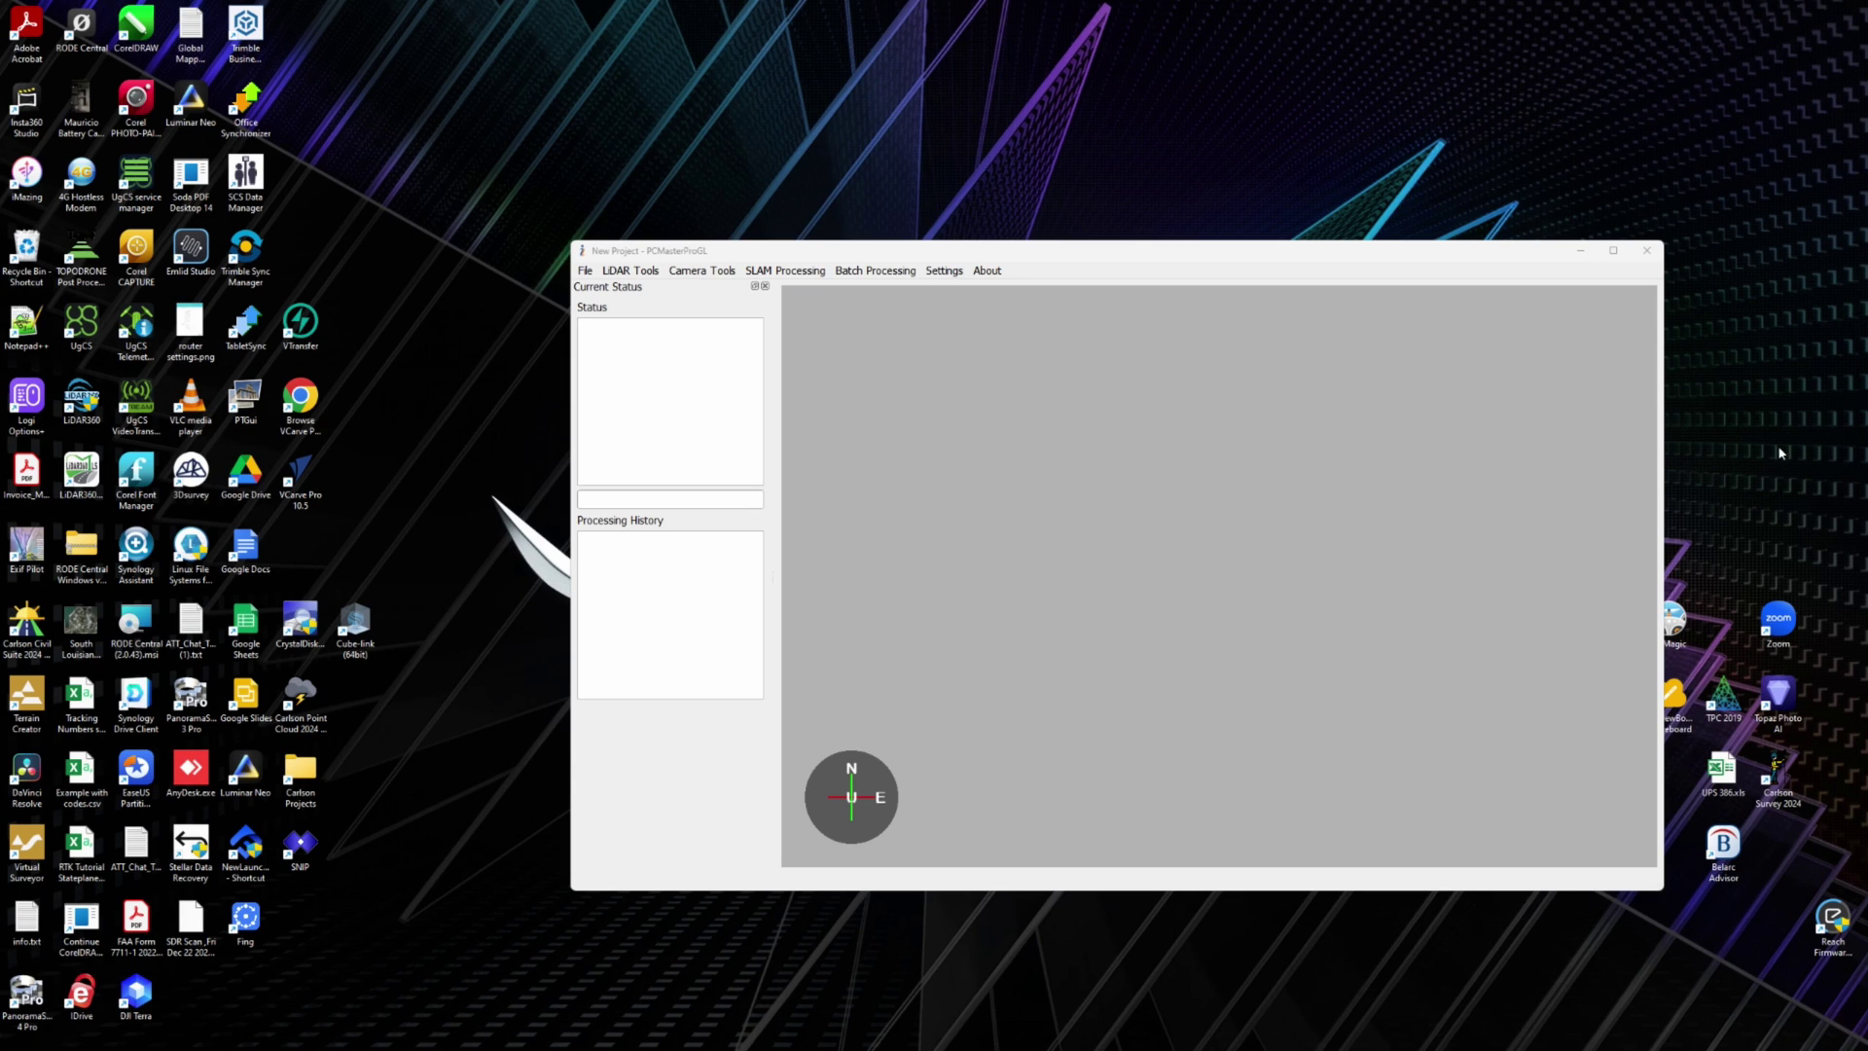
- Shift the window slightly left and check the installed application version
{"action": "left_click_drag", "start_coordinate": [1277, 262], "coordinate": [1196, 276]}
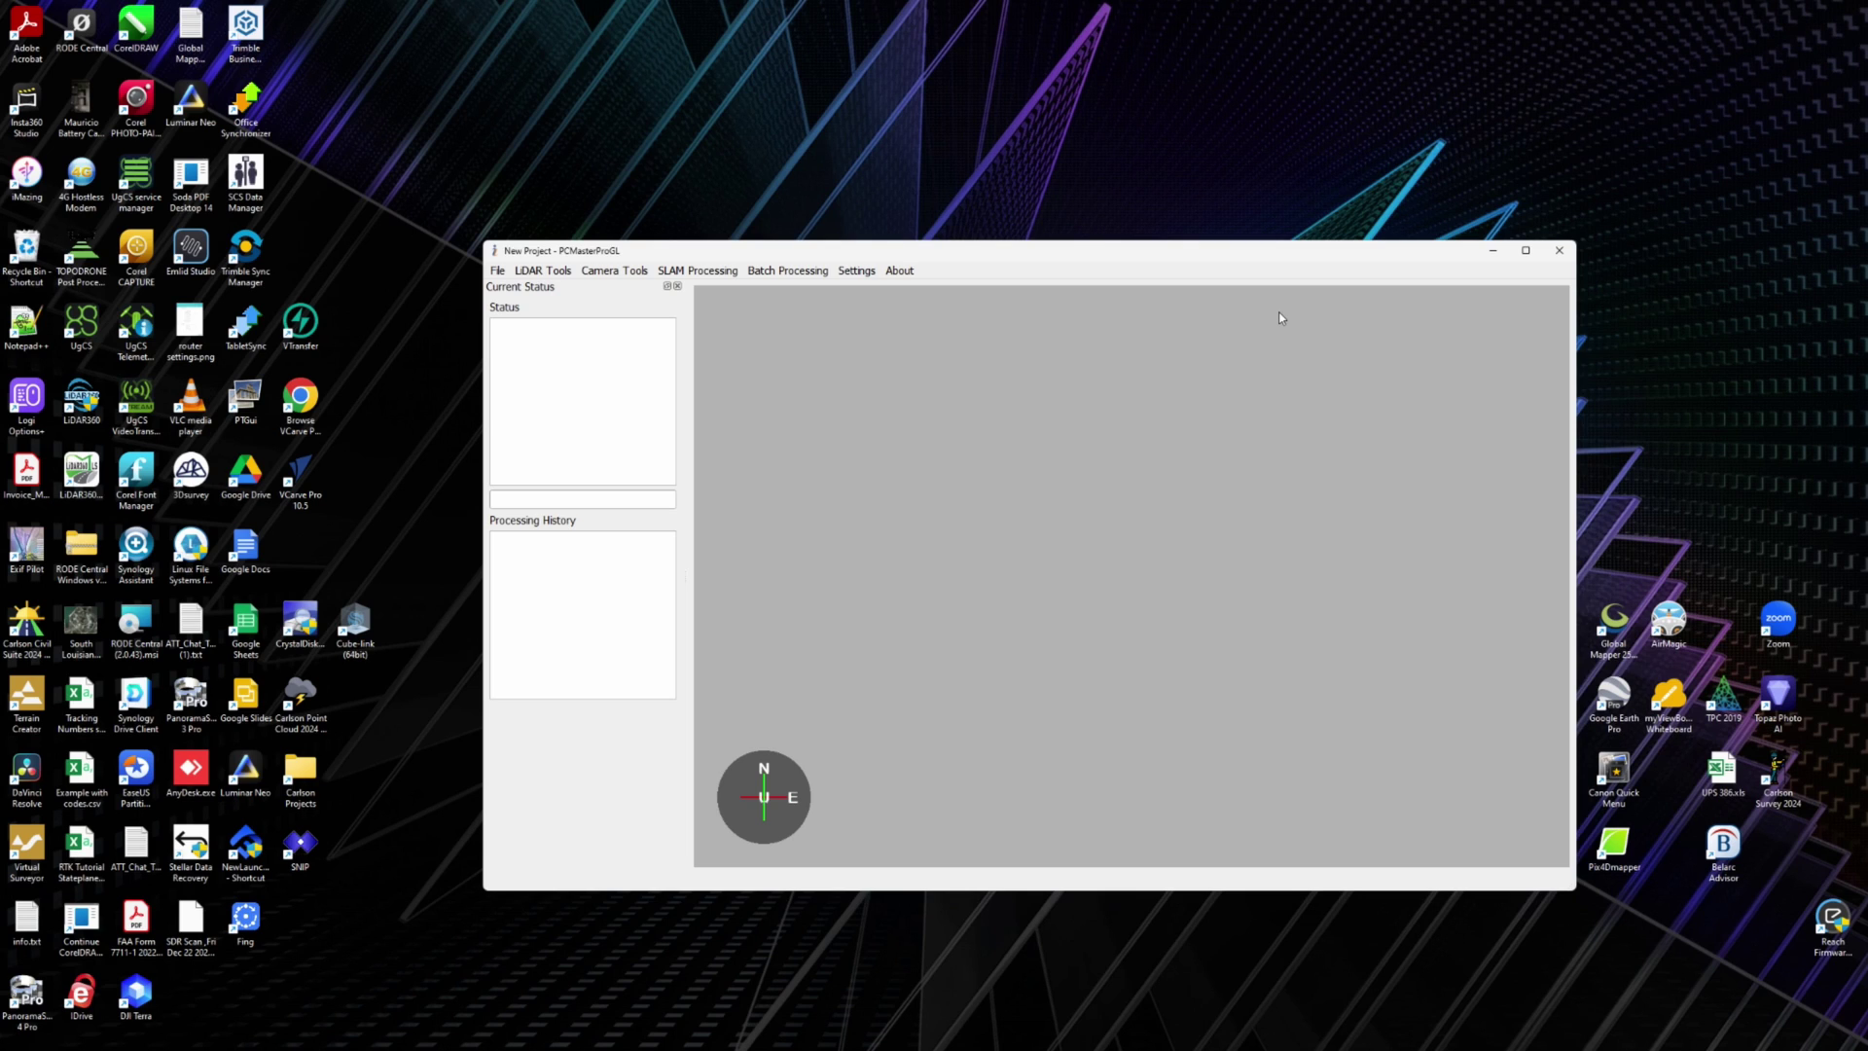
{"action": "left_click", "coordinate": [899, 271]}
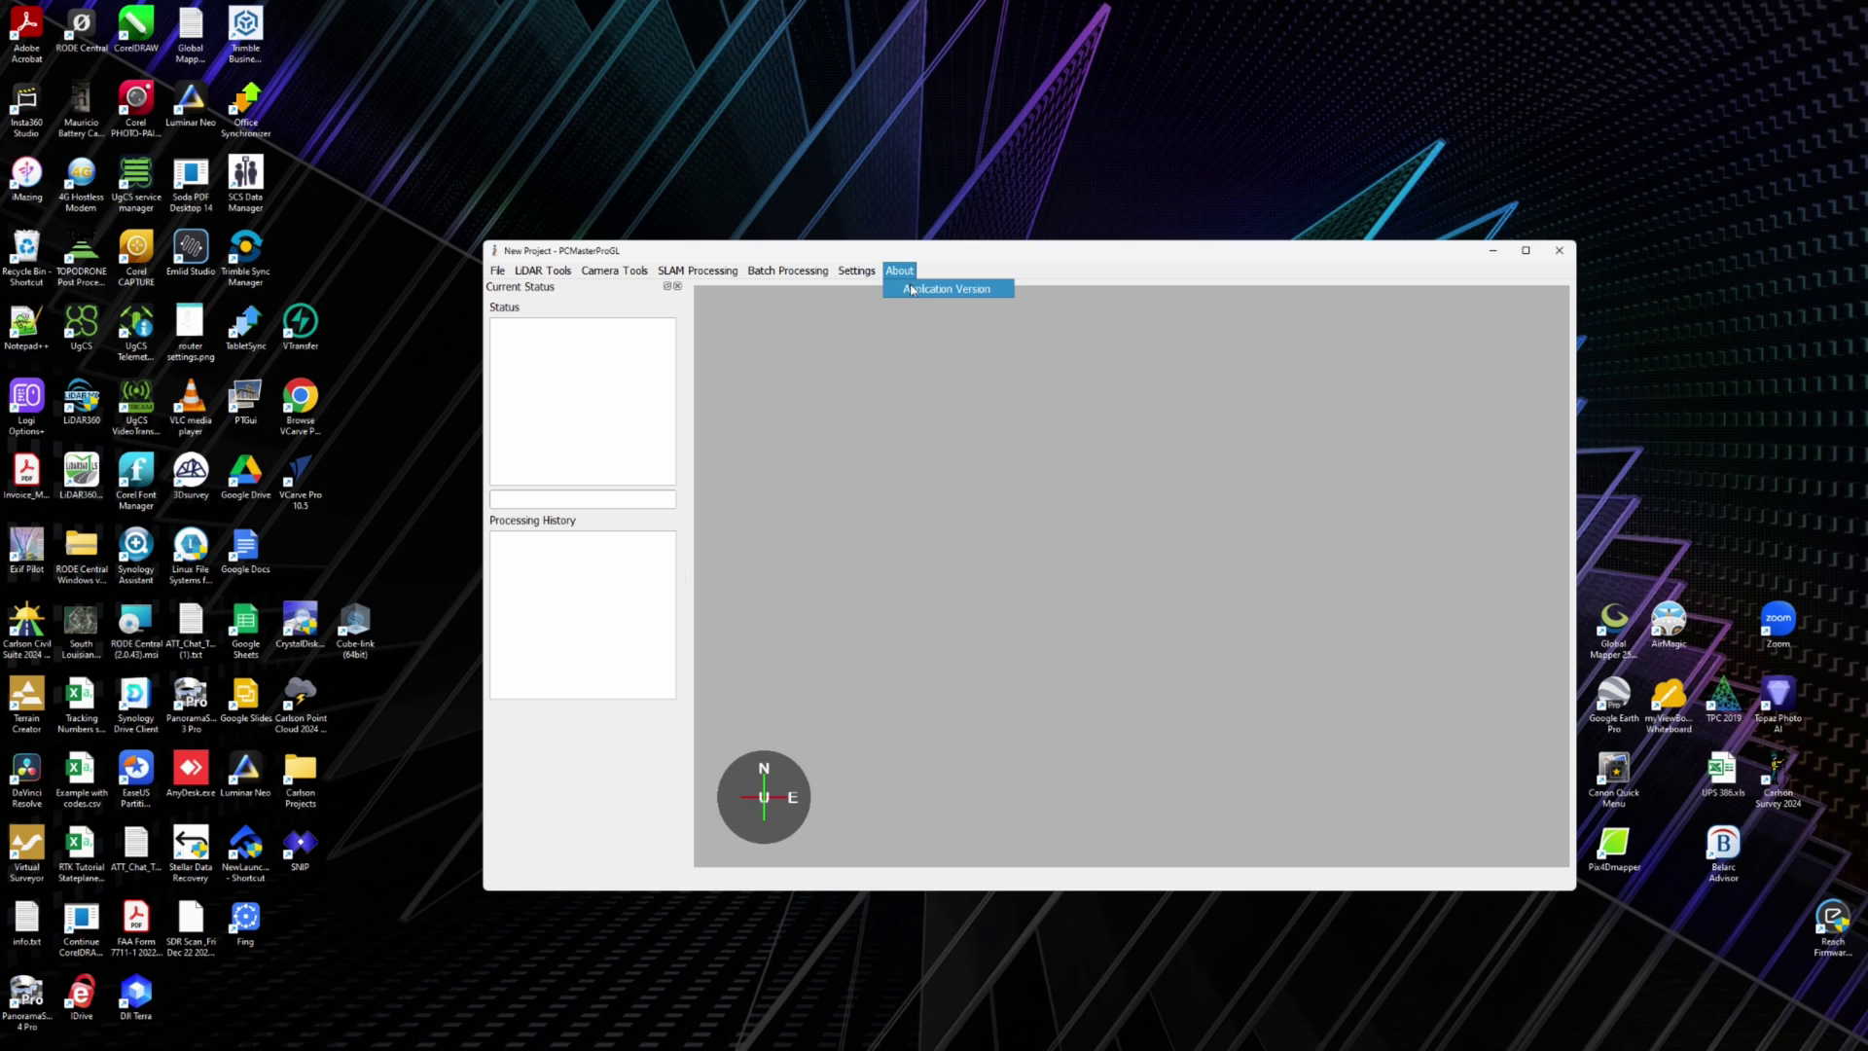
{"action": "left_click", "coordinate": [912, 290]}
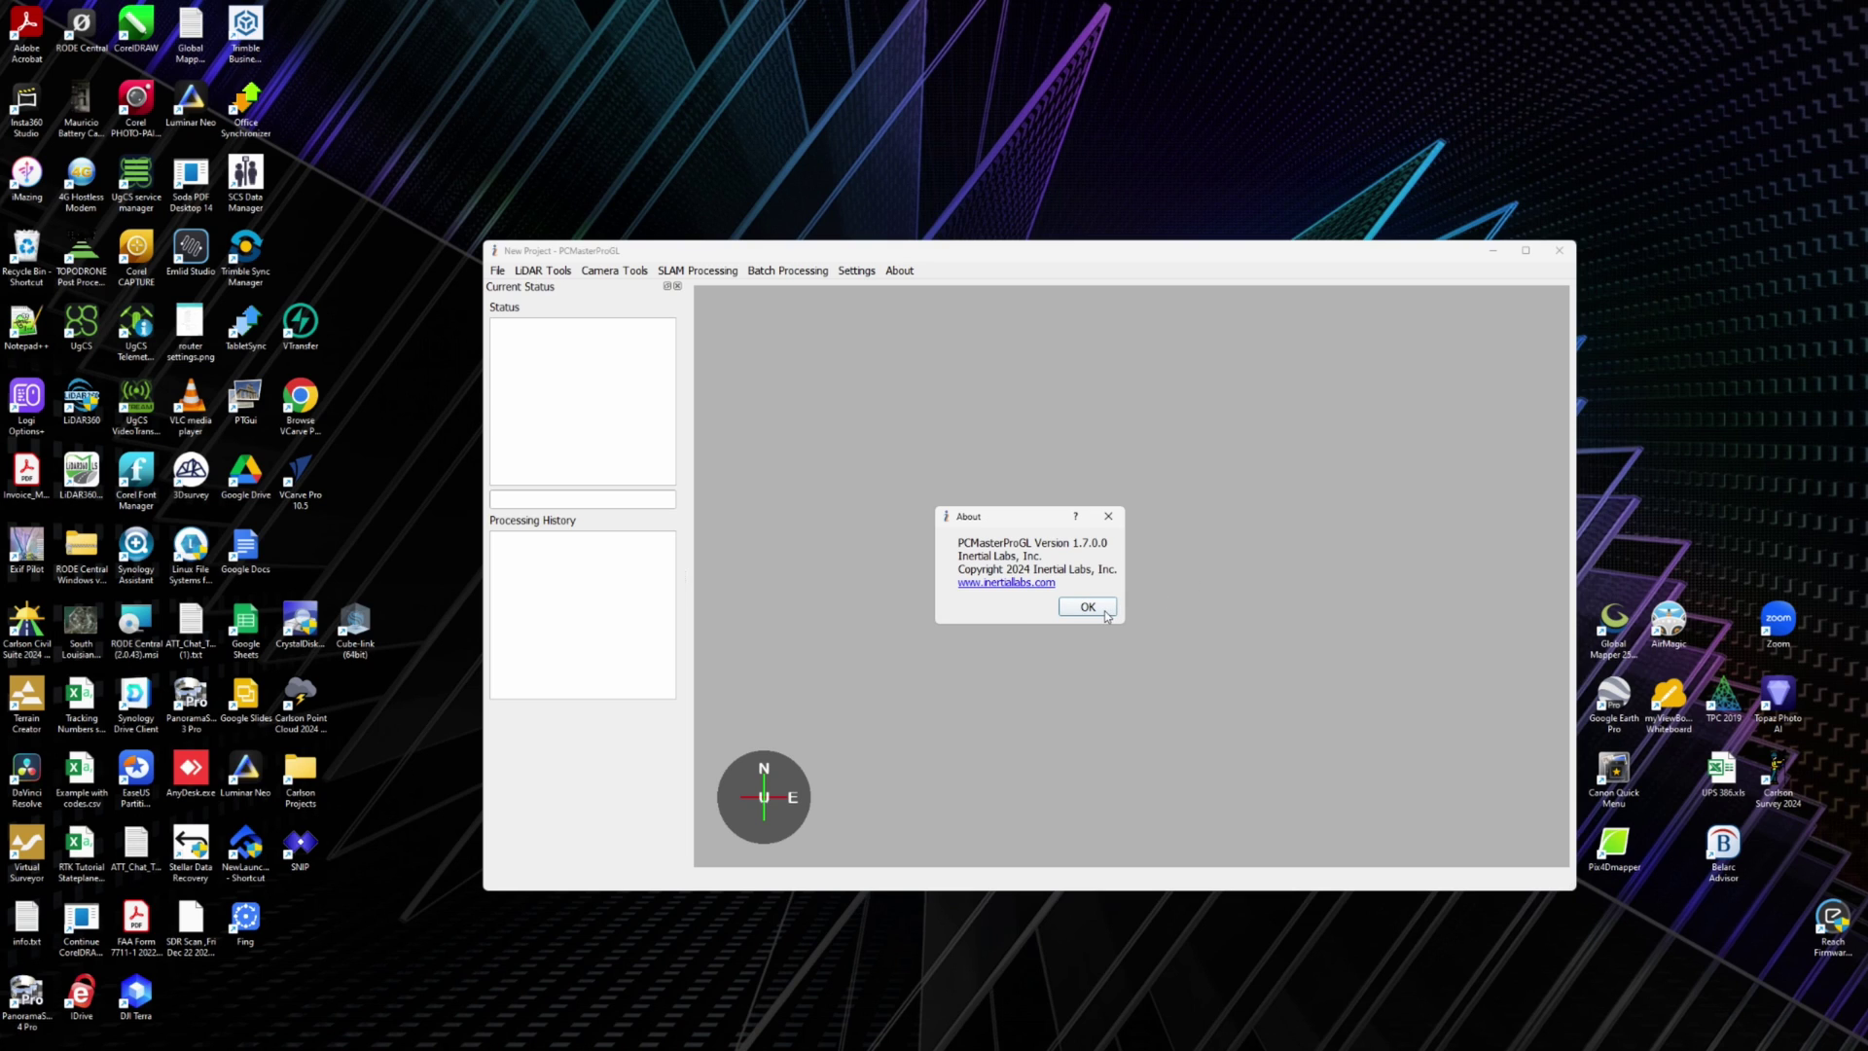
{"action": "mouse_move", "coordinate": [1504, 1047]}
{"action": "mouse_move", "coordinate": [1444, 1047]}
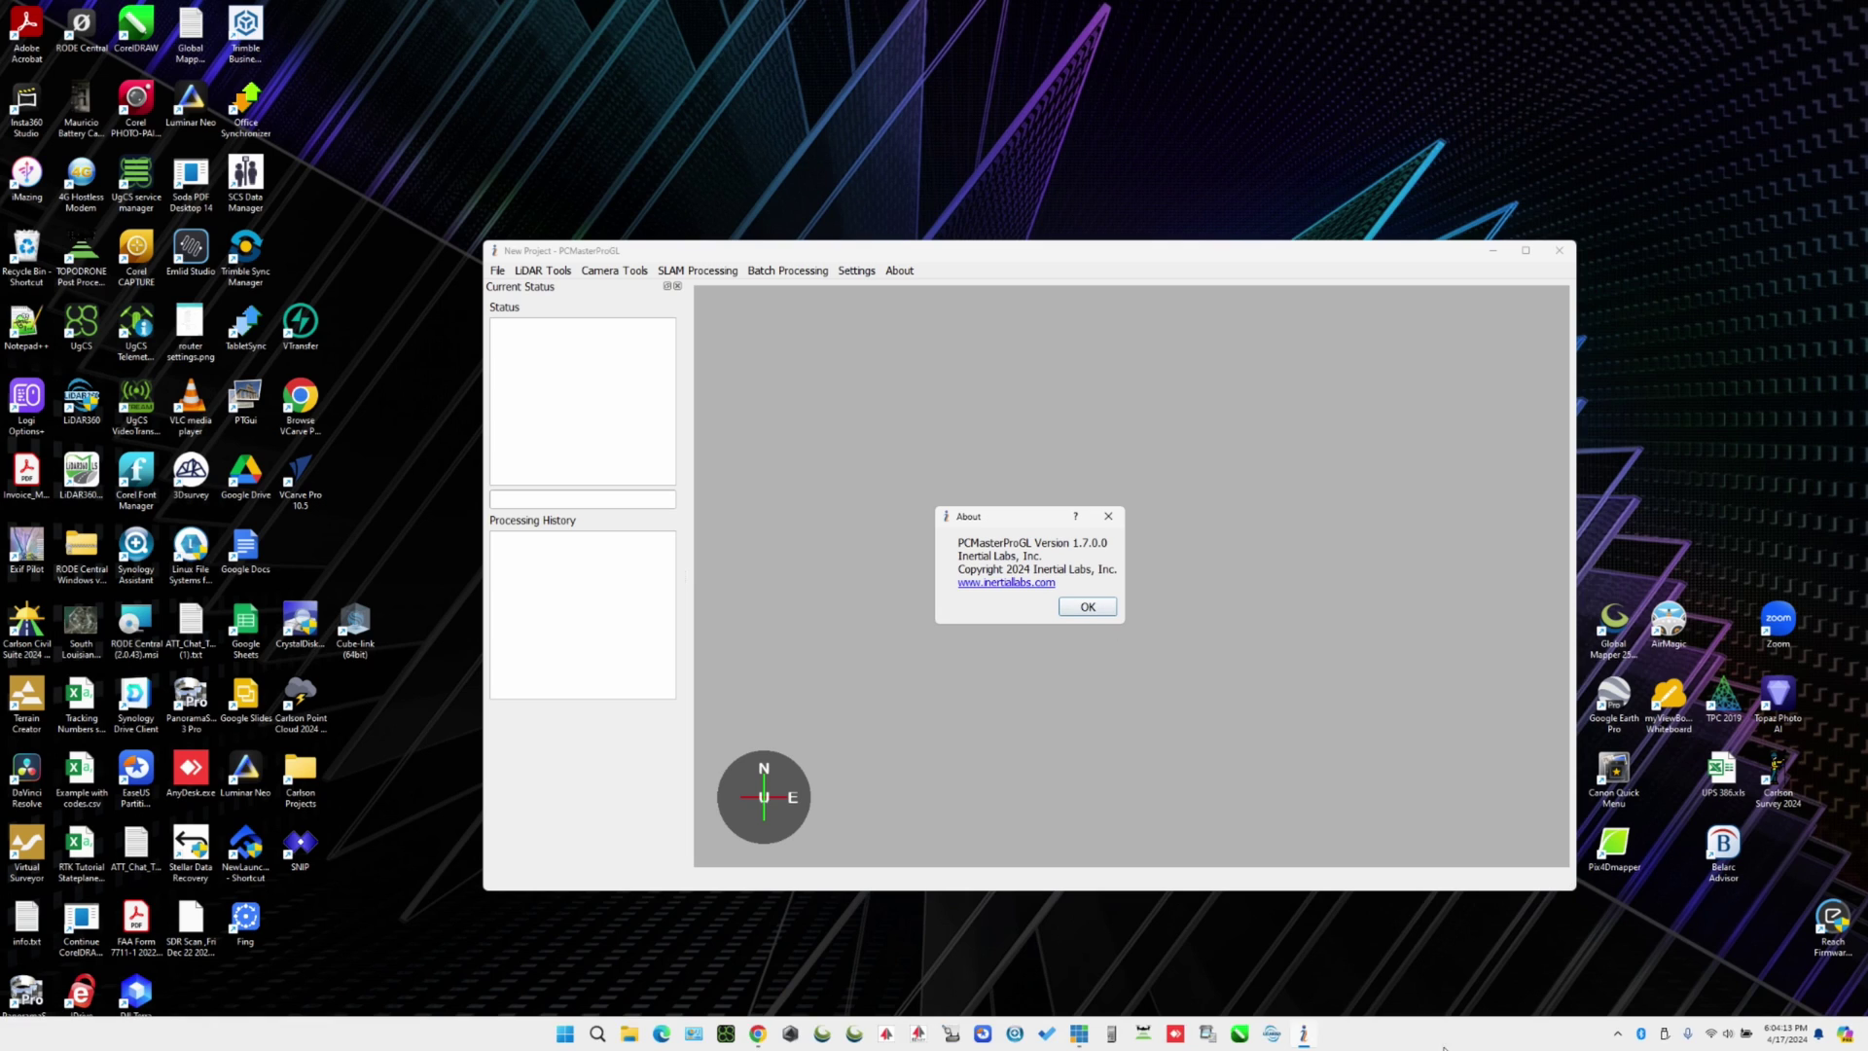
{"action": "left_click", "coordinate": [1089, 608]}
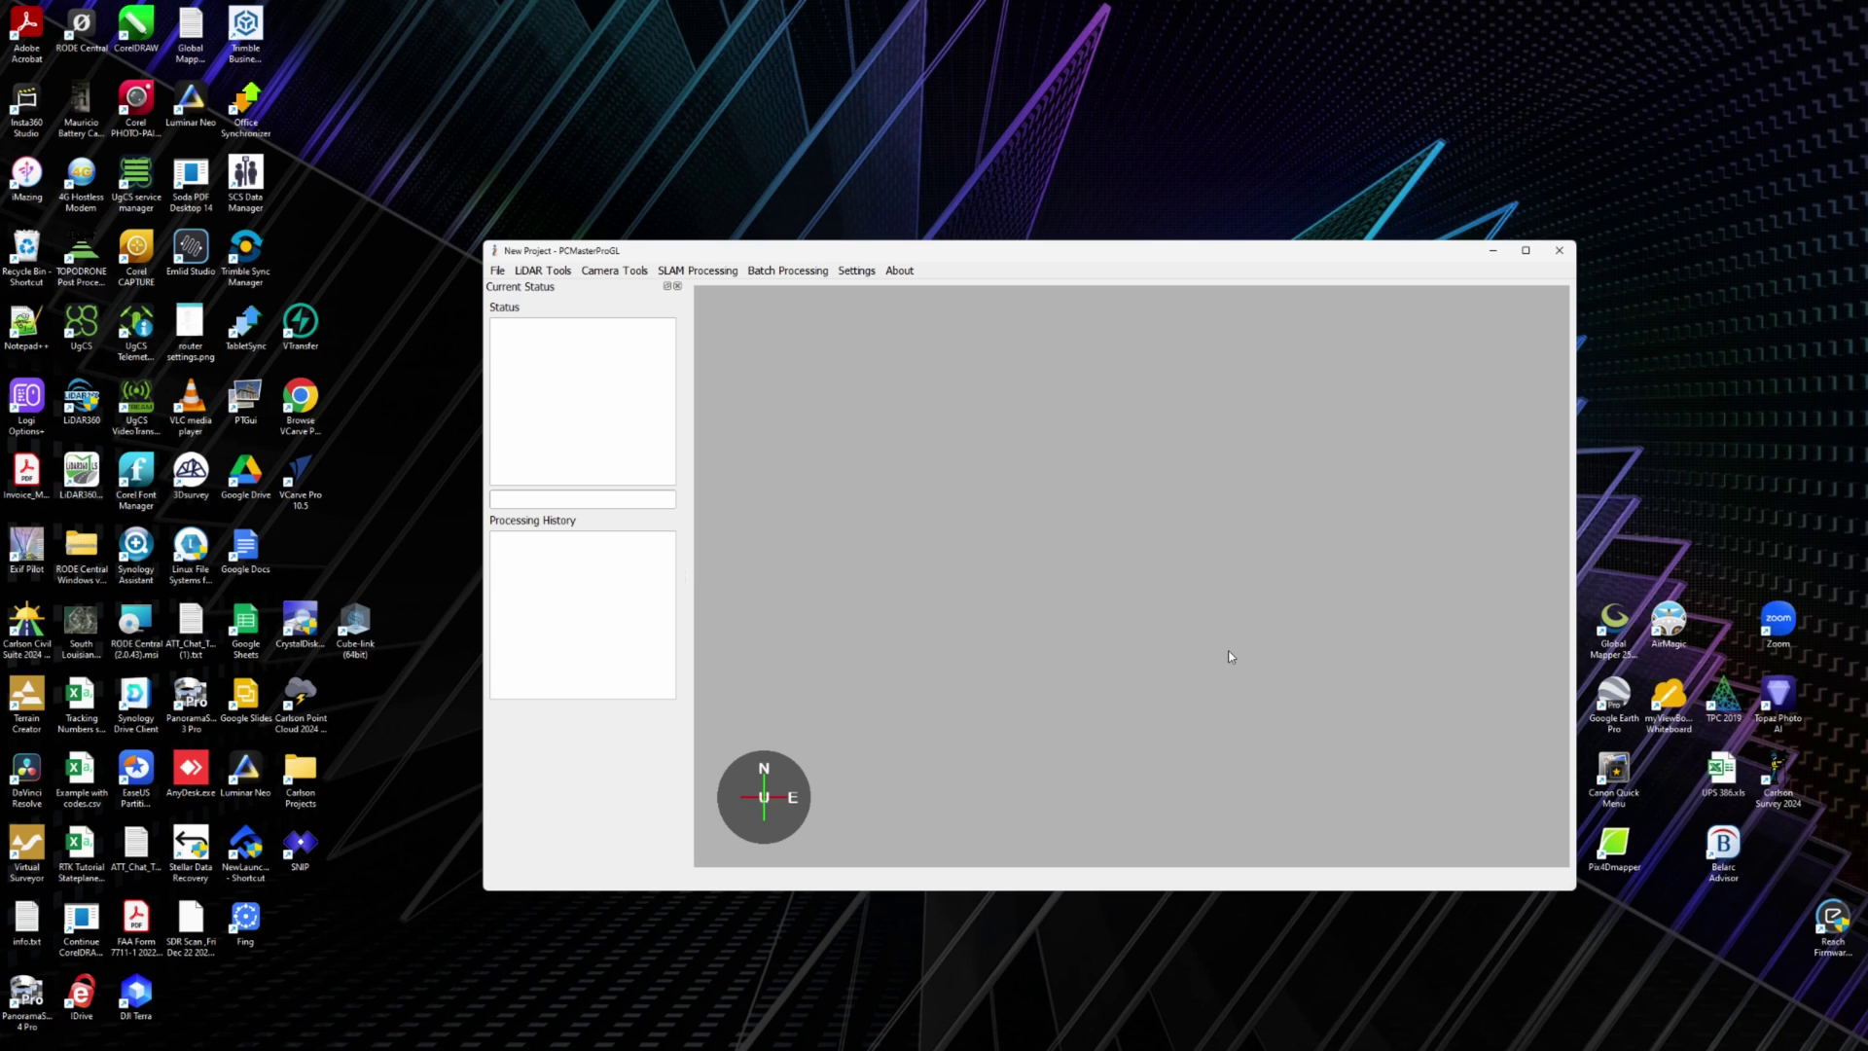
- View the licensing details, then close them
{"action": "left_click", "coordinate": [860, 277]}
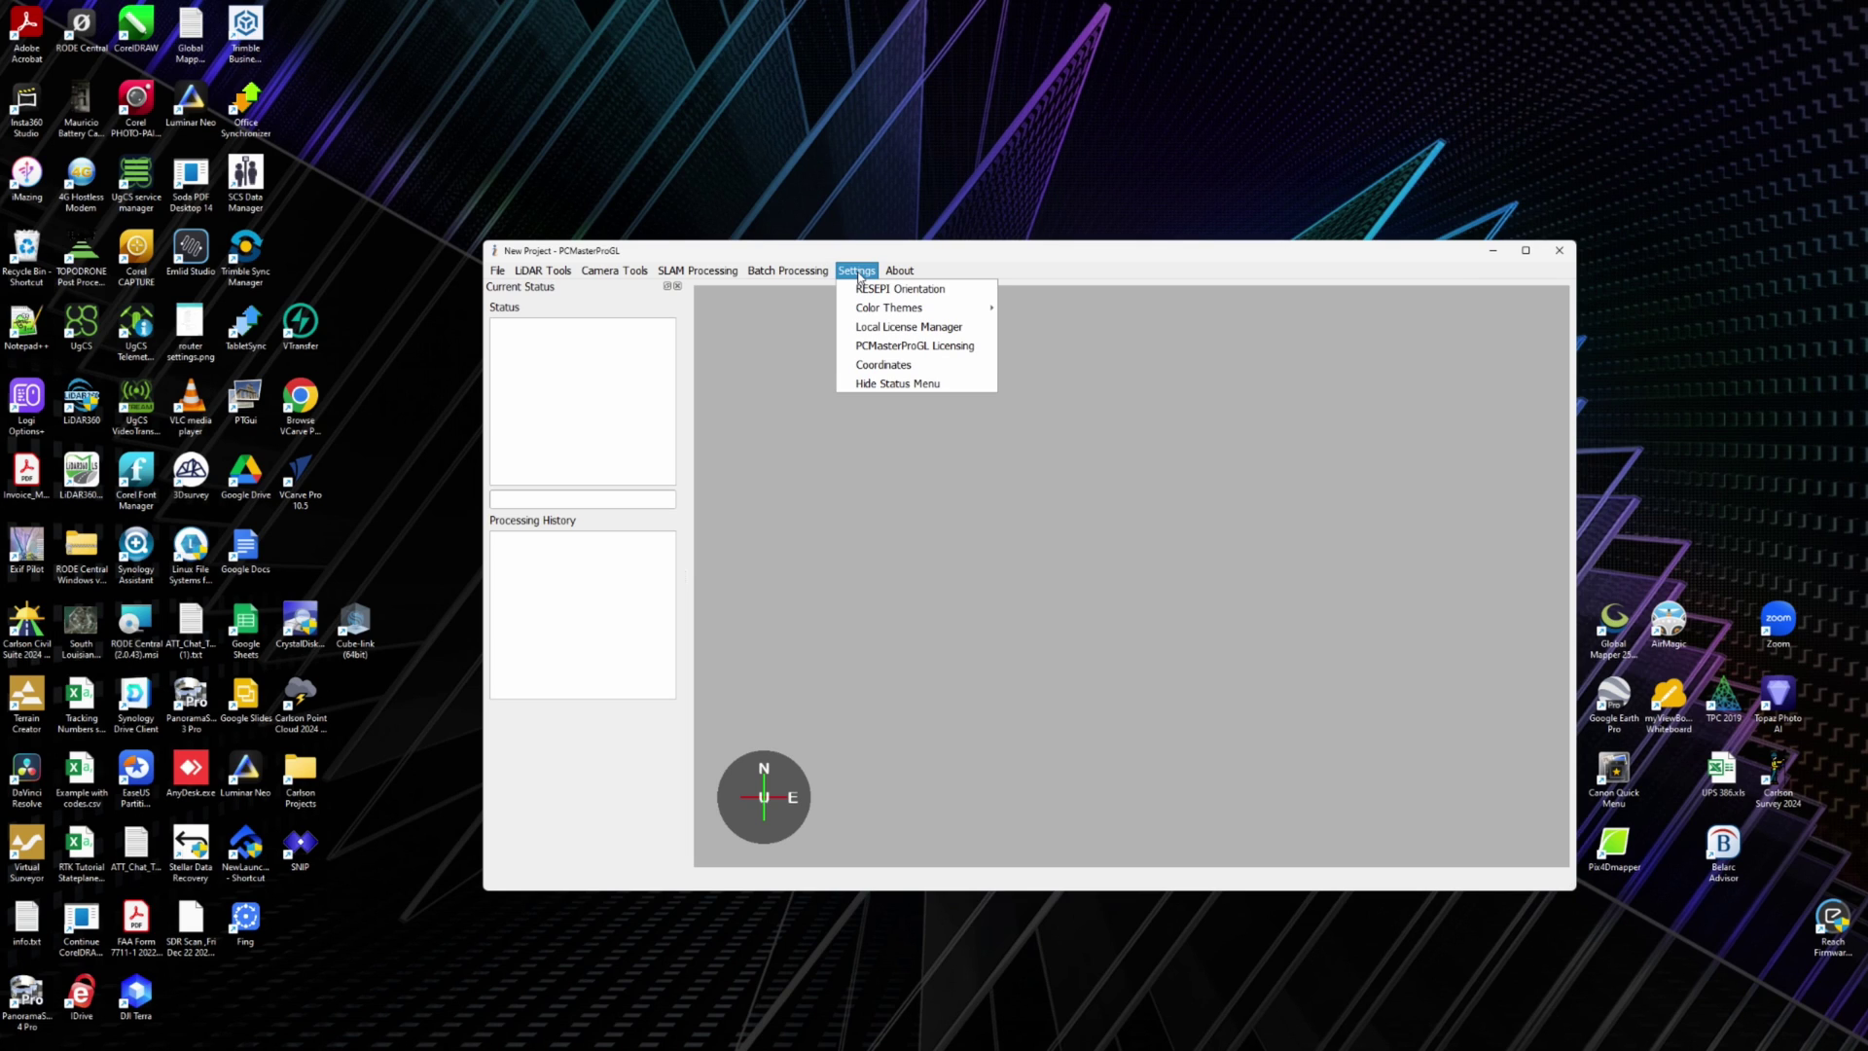
{"action": "left_click", "coordinate": [912, 354]}
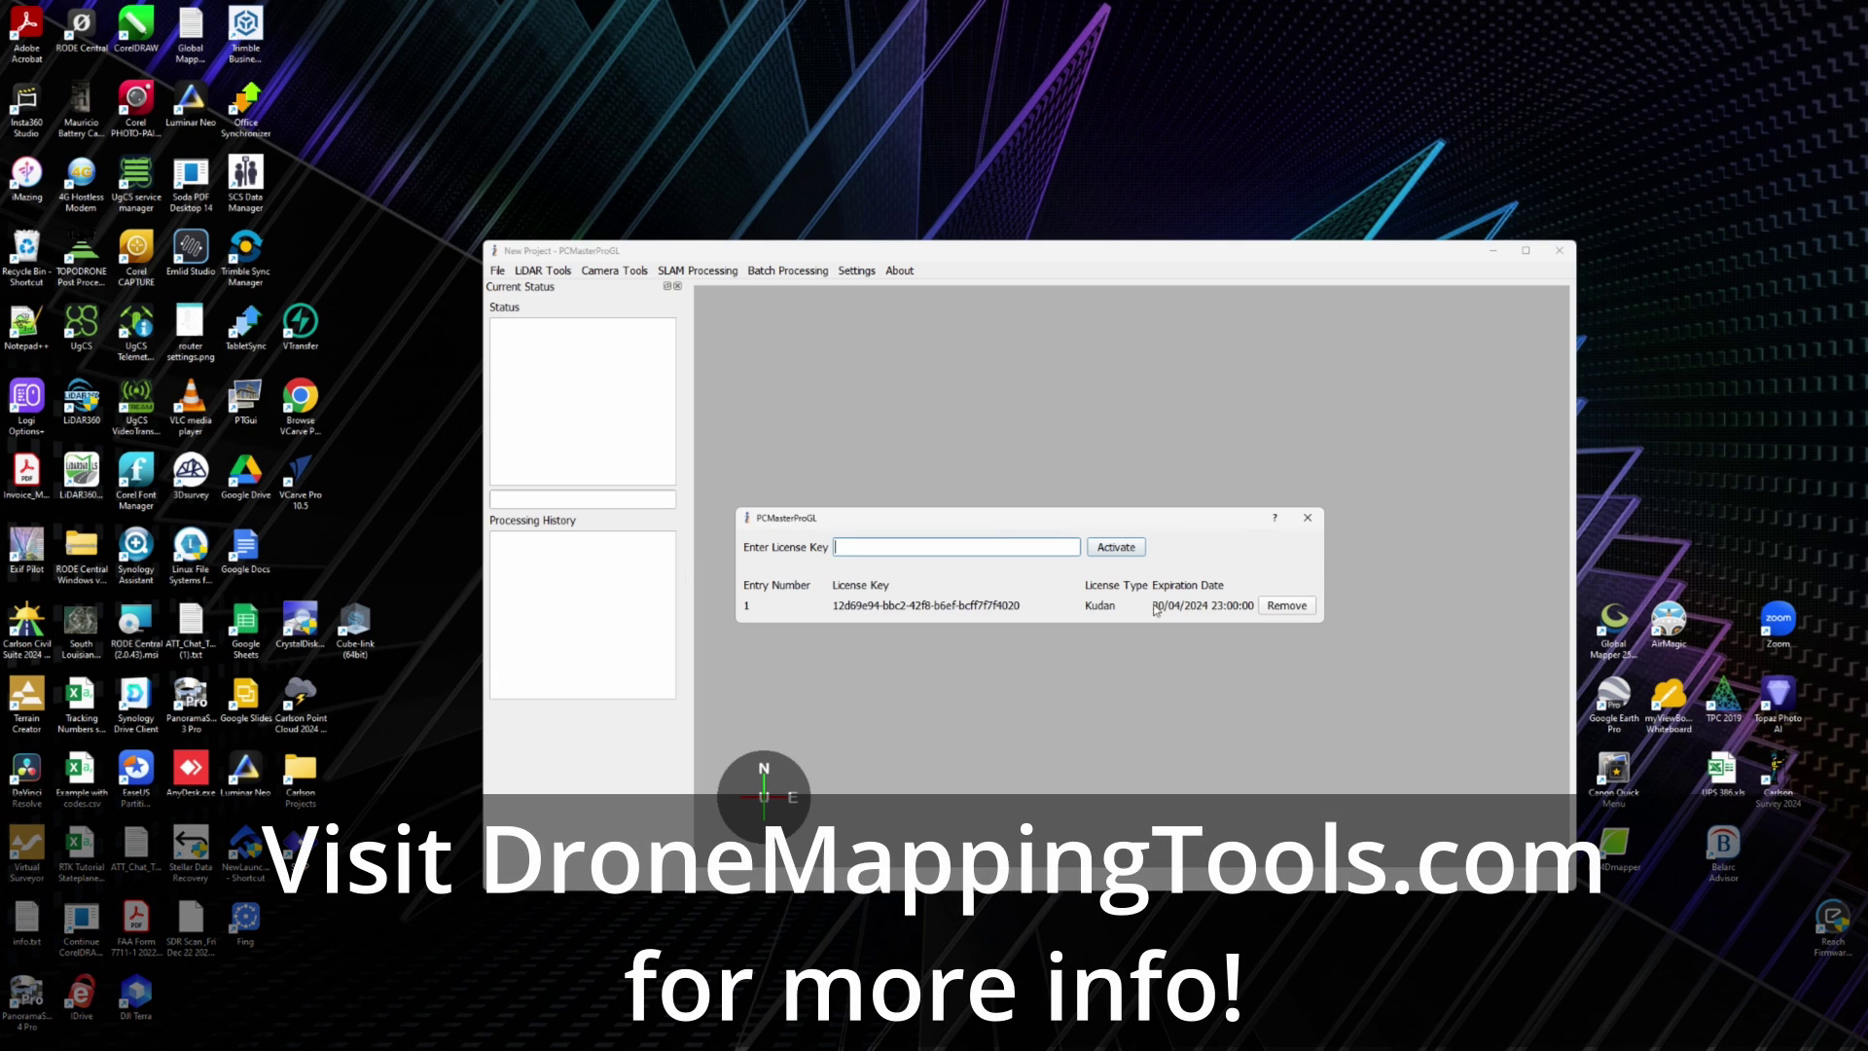
{"action": "left_click", "coordinate": [1308, 519]}
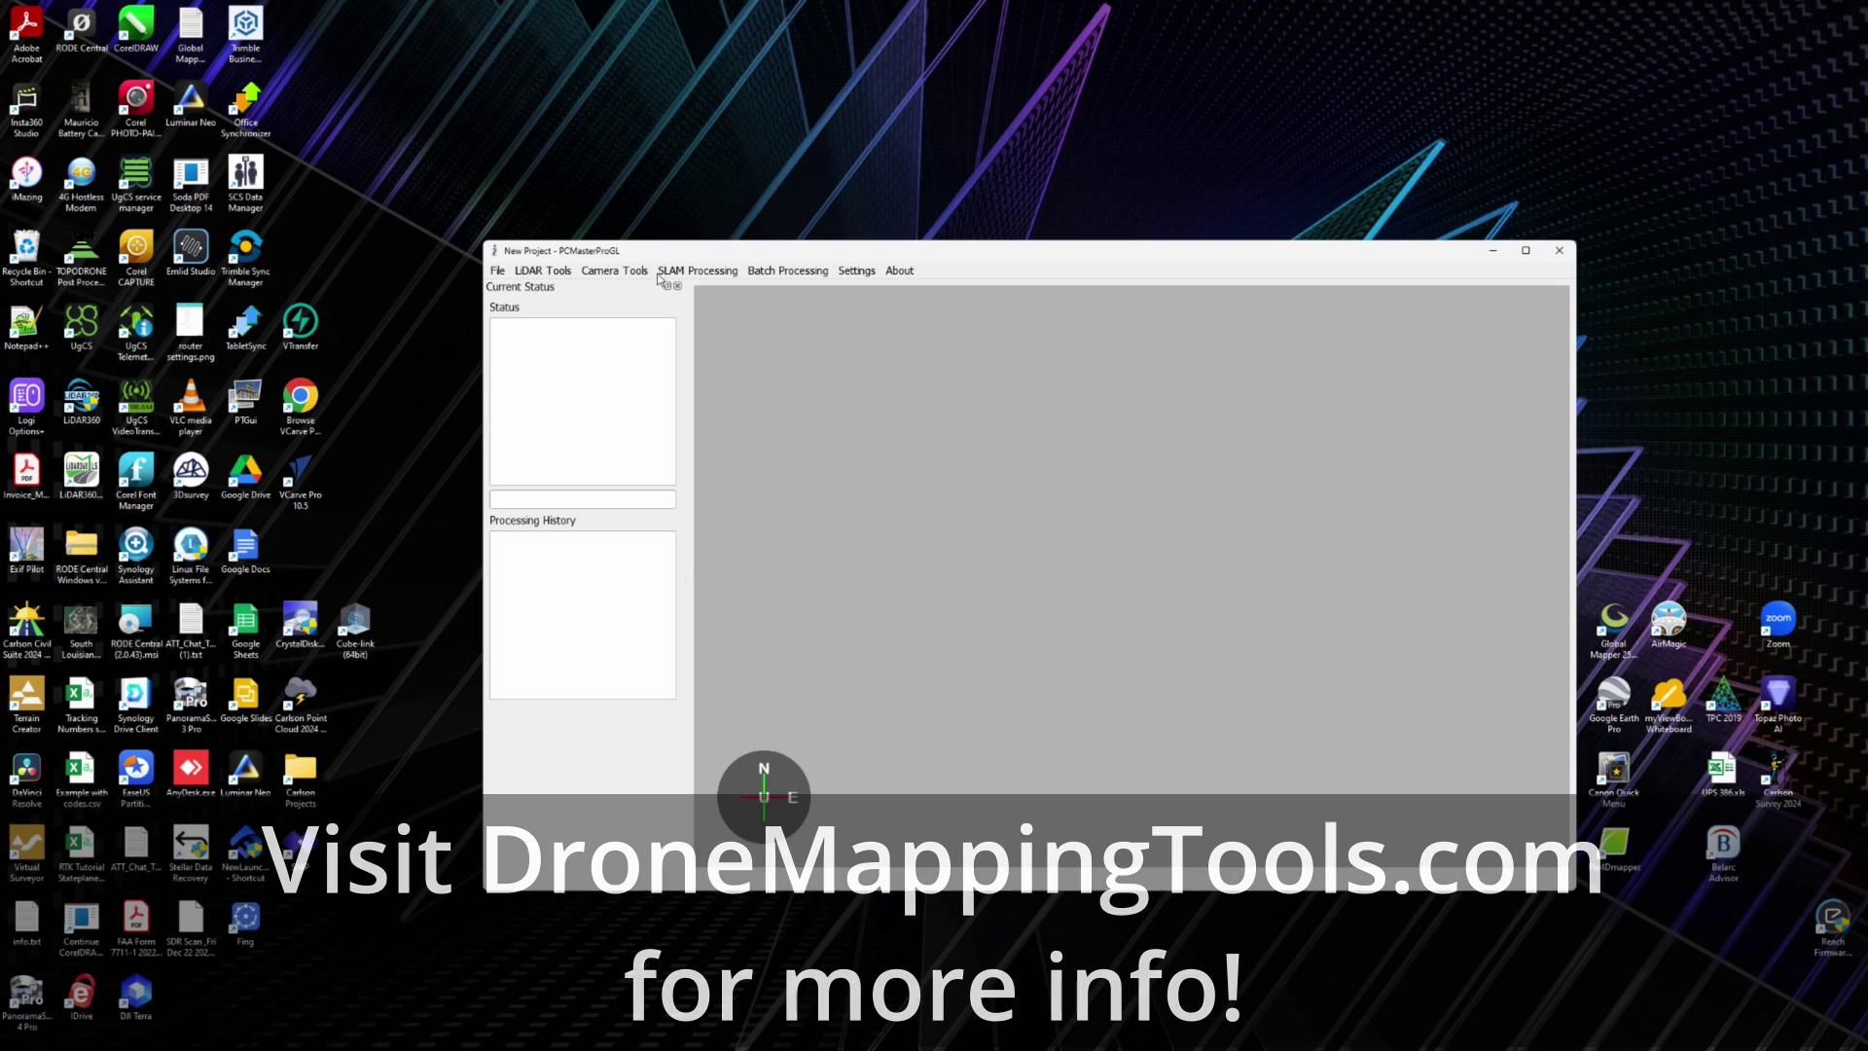
- Set SLAM project type to Outdoor Pedestrian and maximum scan point distance to 75
{"action": "left_click", "coordinate": [700, 271]}
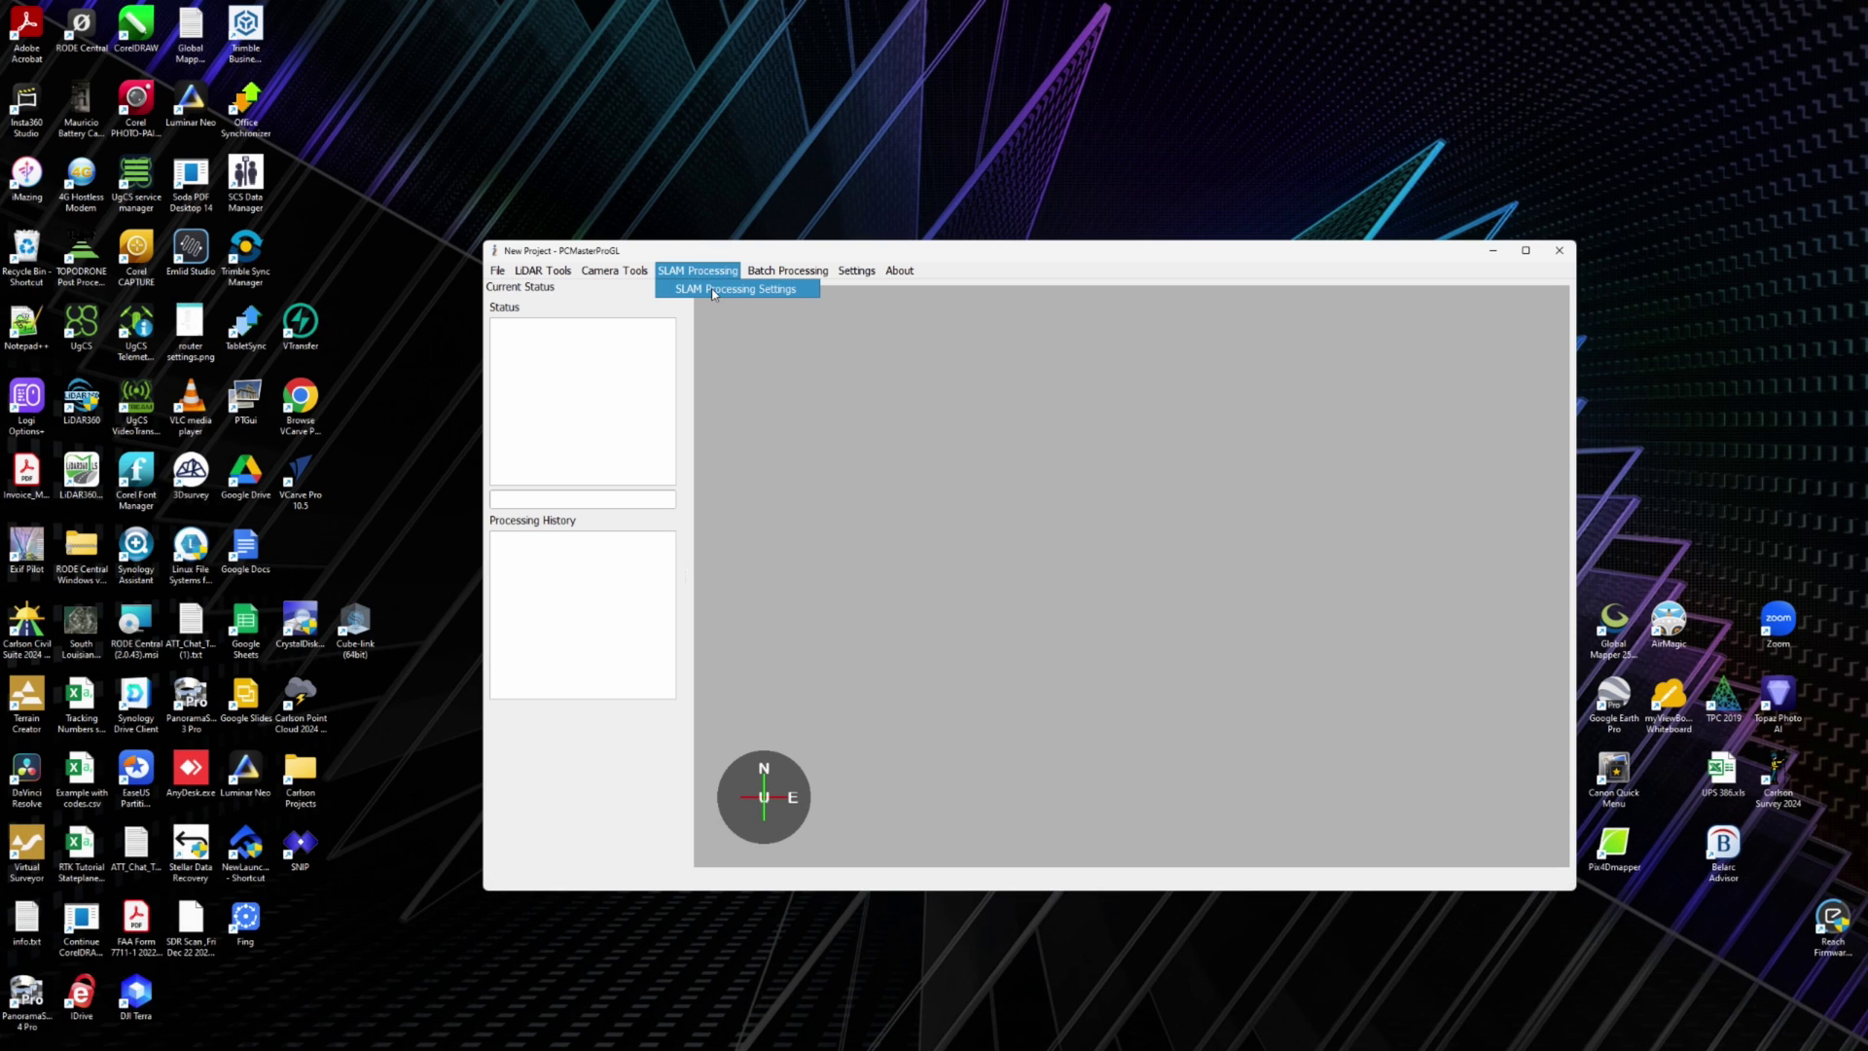
{"action": "left_click", "coordinate": [713, 290]}
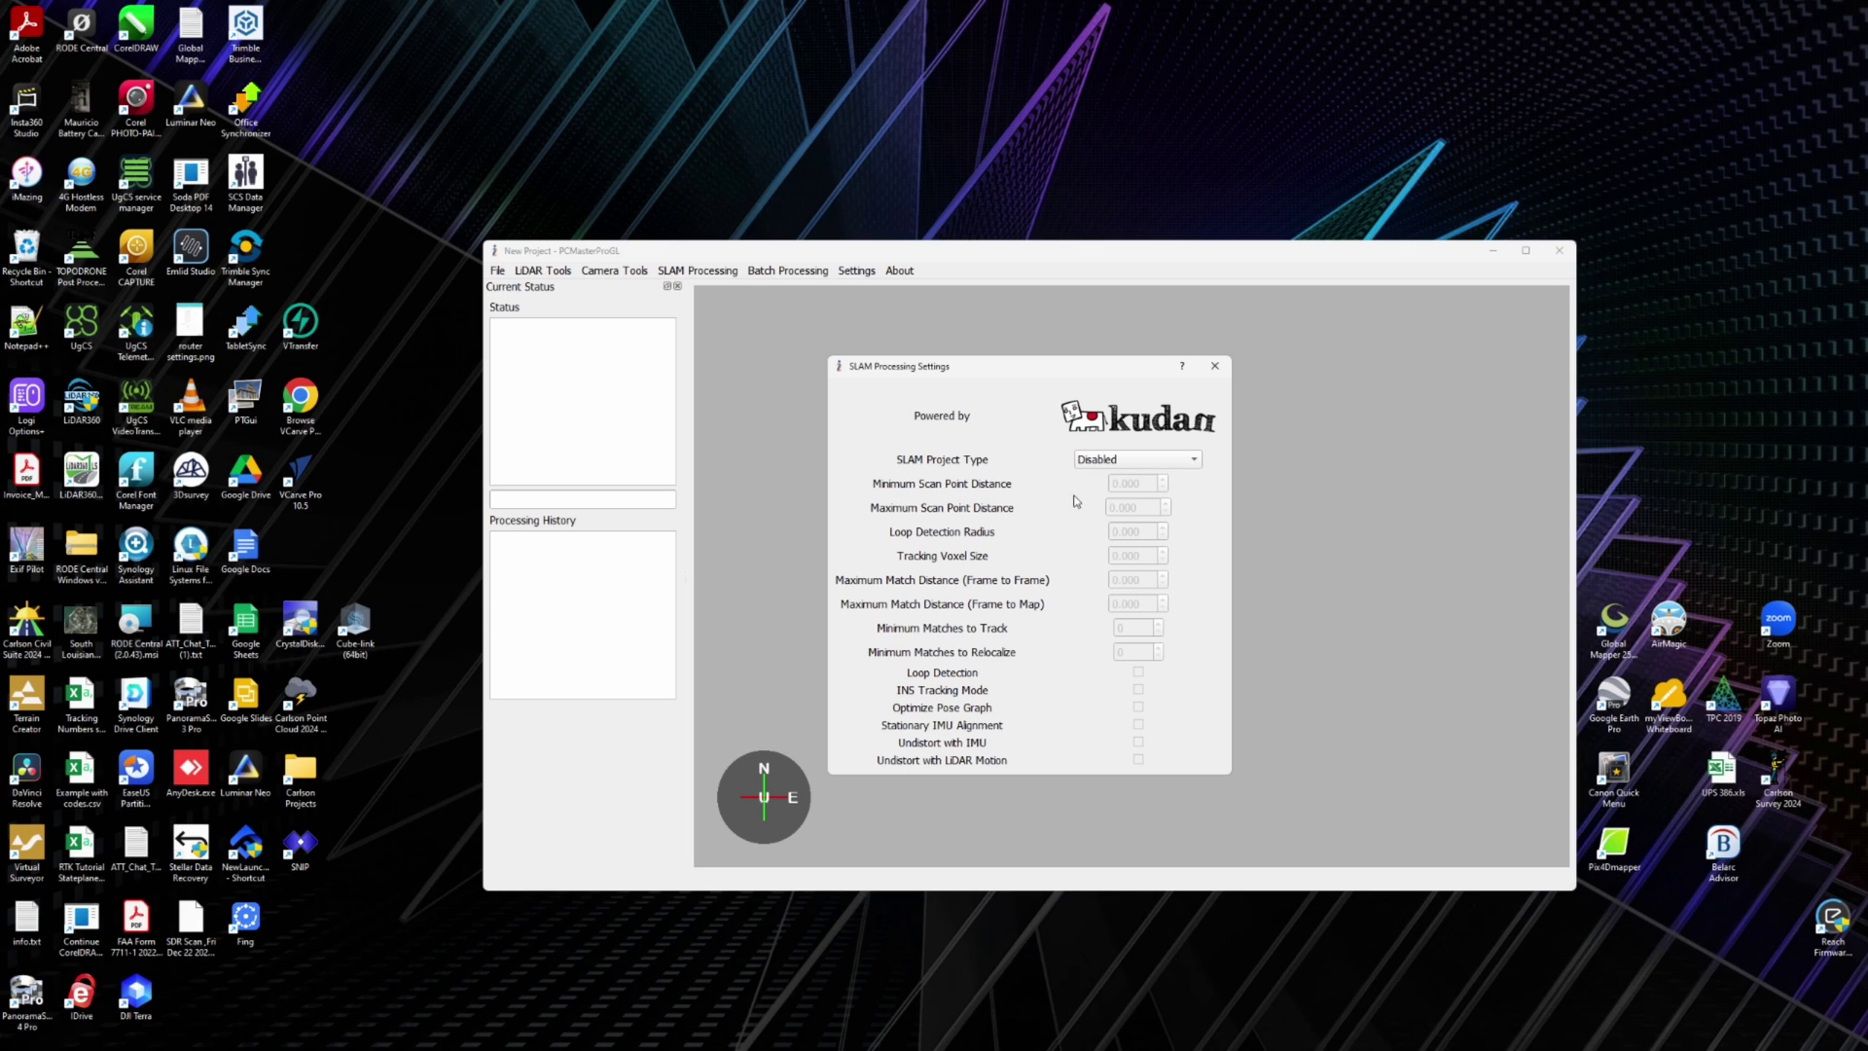
{"action": "left_click", "coordinate": [1155, 461]}
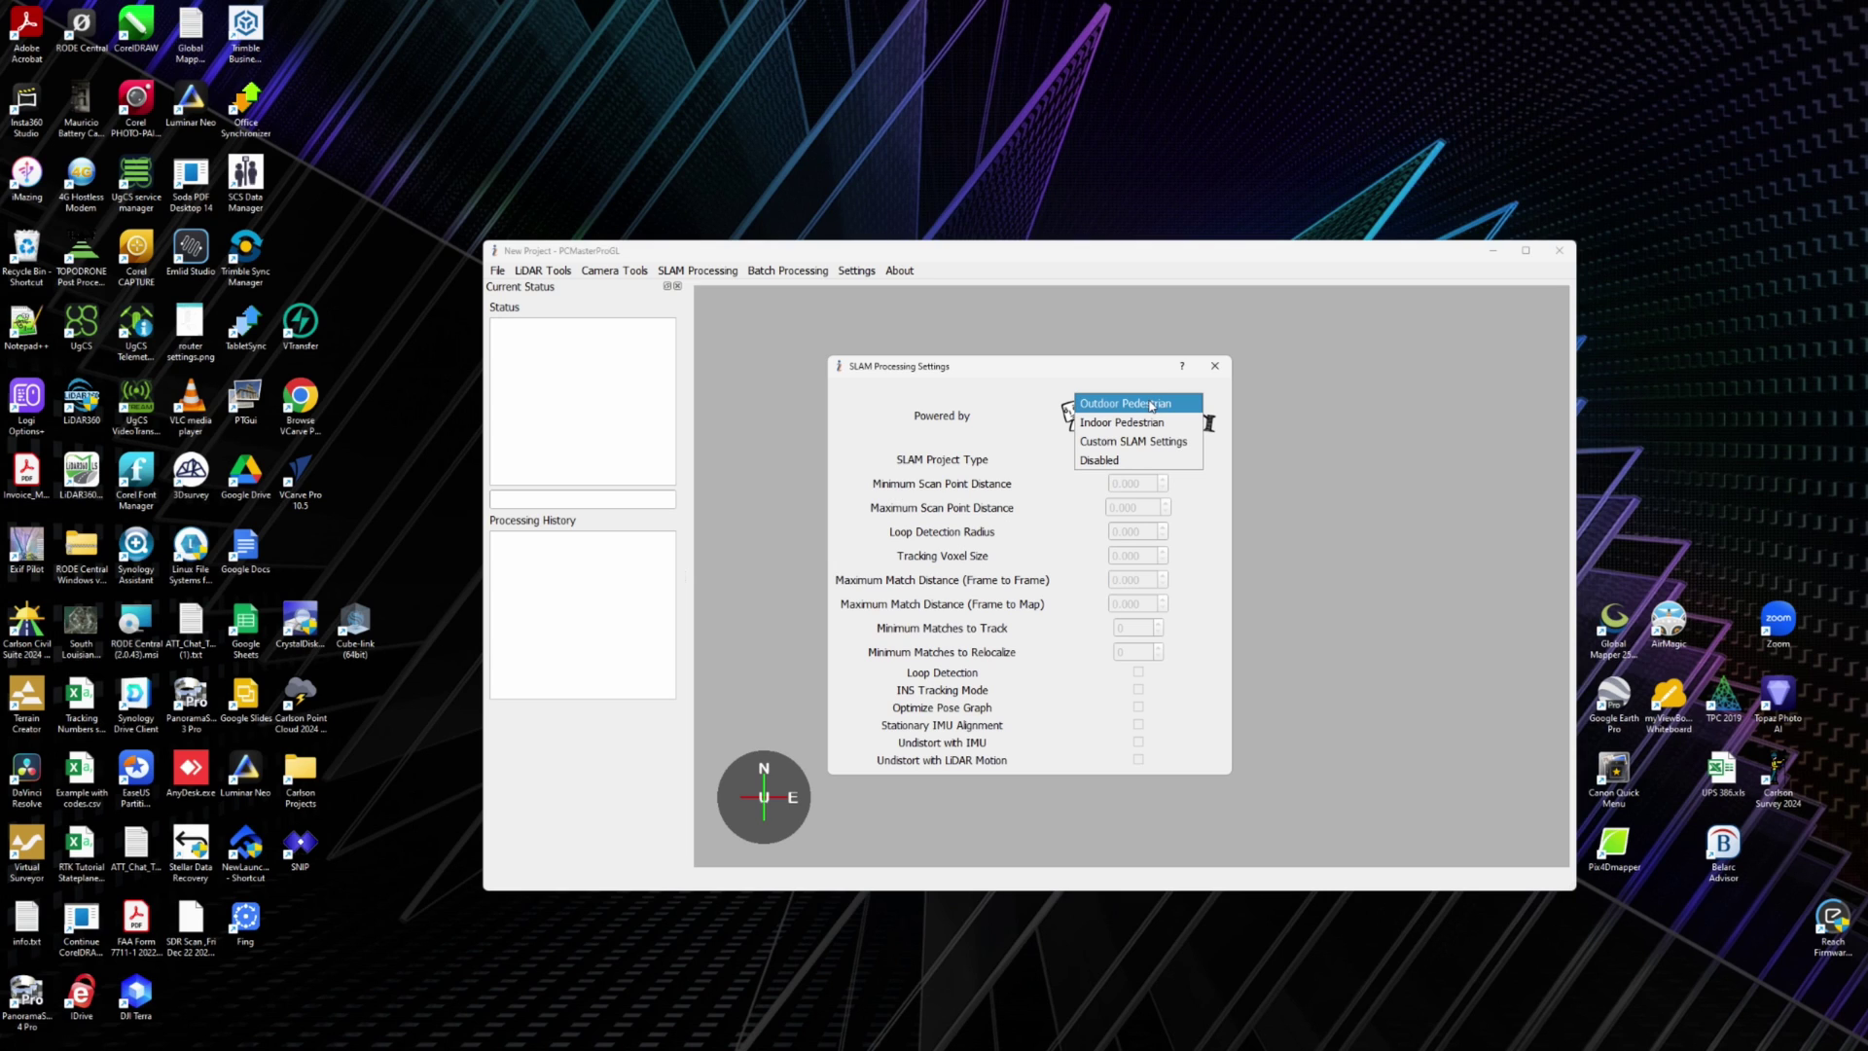
{"action": "left_click", "coordinate": [1151, 404]}
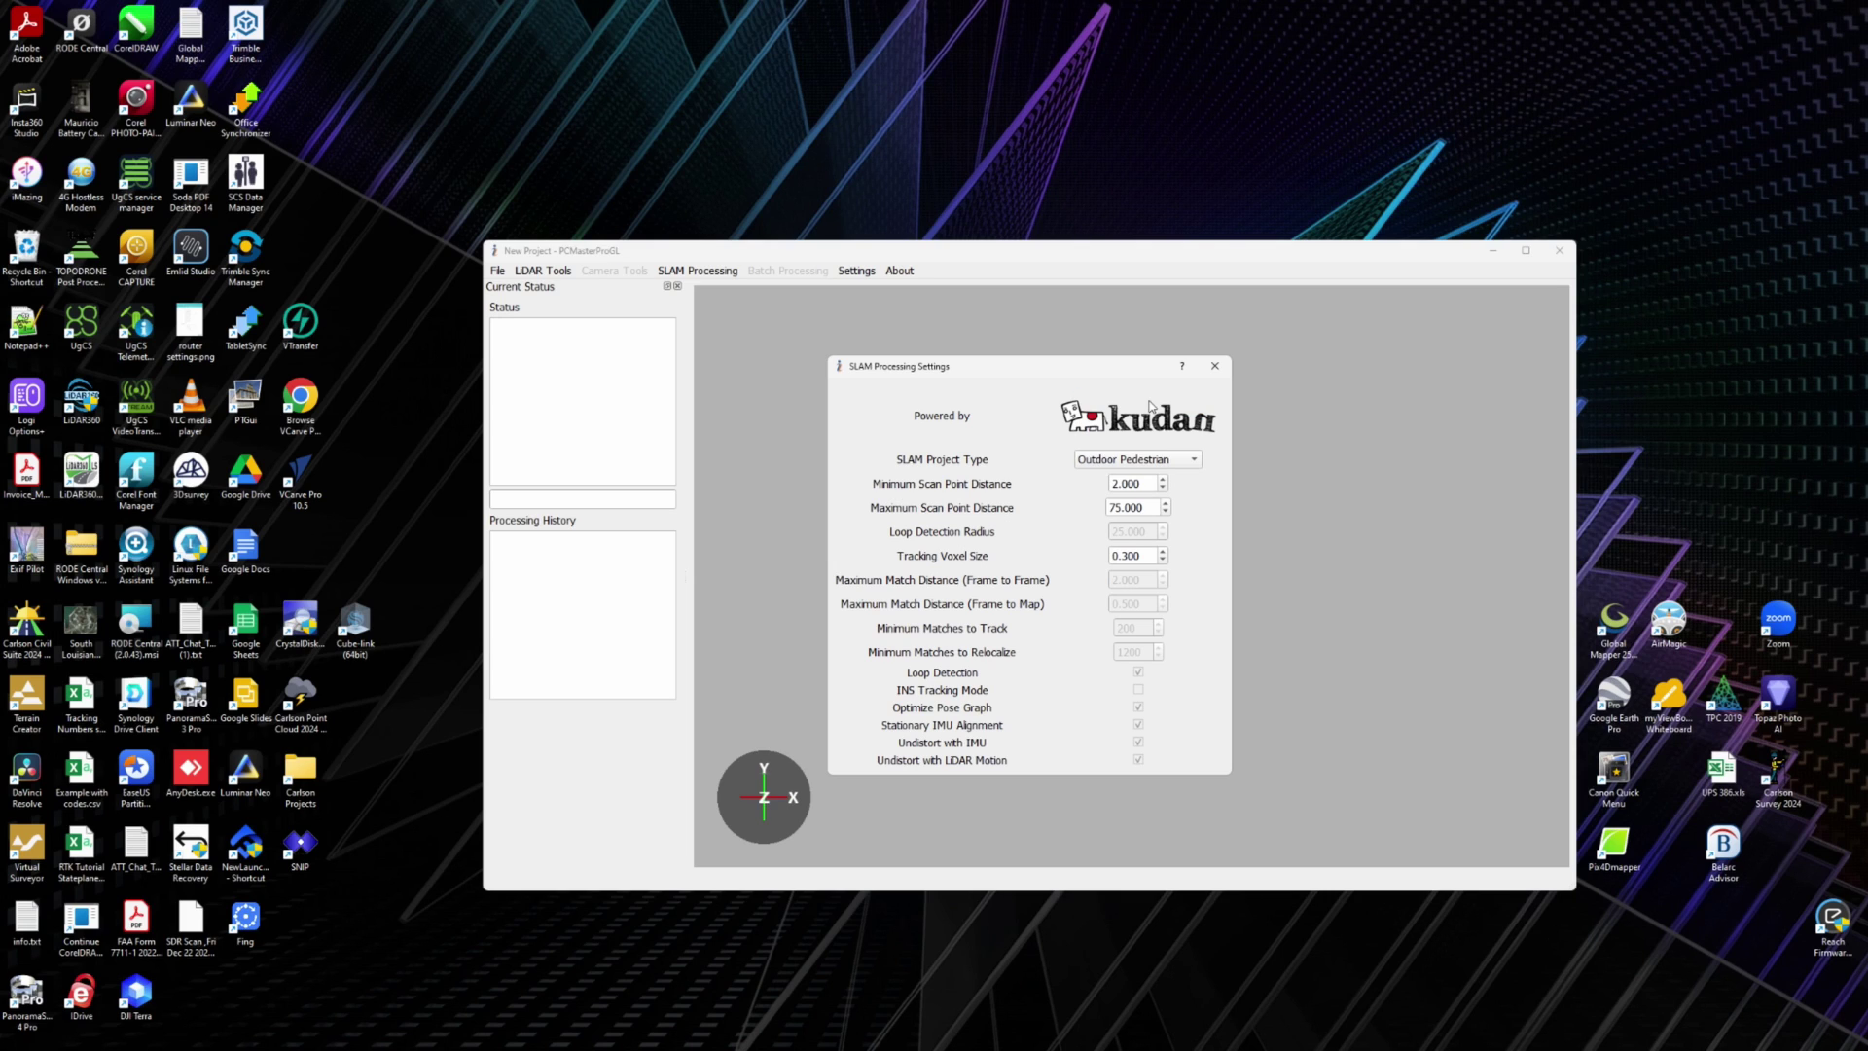
{"action": "double_click", "coordinate": [1154, 507]}
{"action": "type", "text": "75"}
{"action": "left_click", "coordinate": [1216, 367]}
- Open ppk.pcmp from C:\## SLAM Video\Slam3 backup and dismiss the processing summary
{"action": "left_click", "coordinate": [497, 271]}
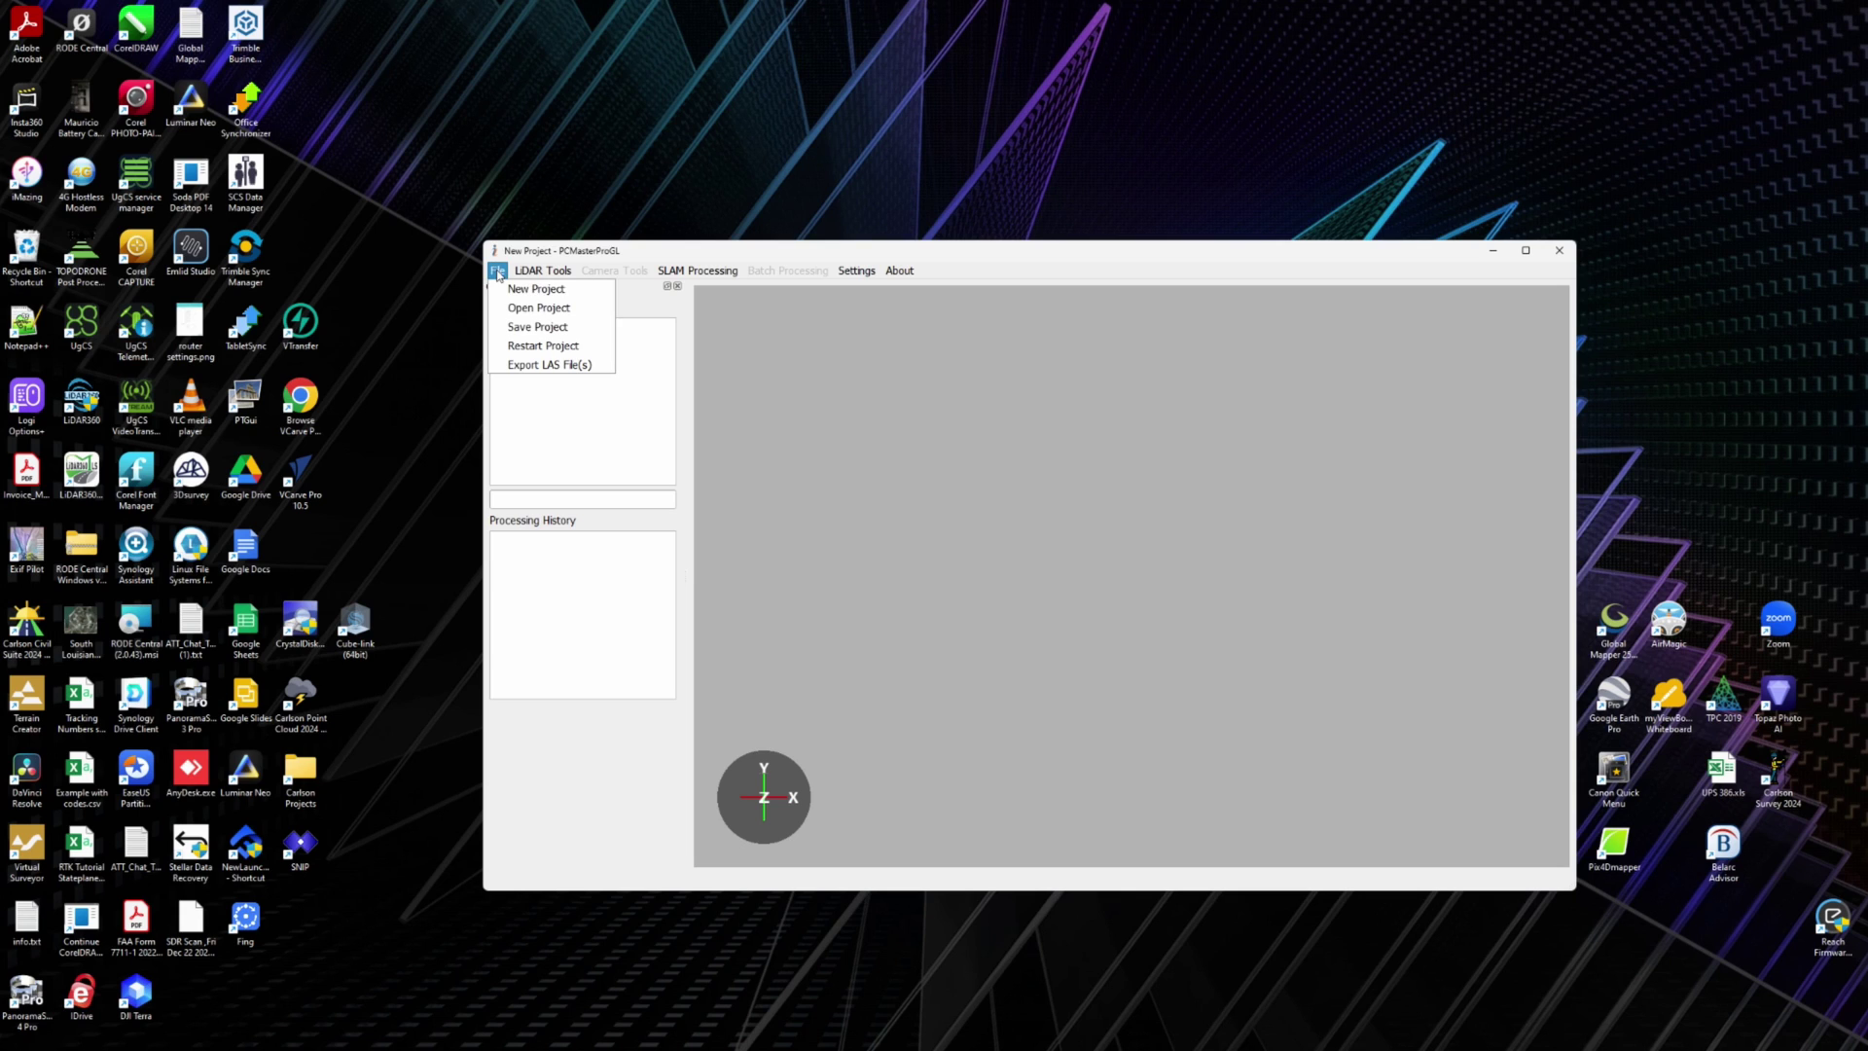
{"action": "left_click", "coordinate": [526, 309]}
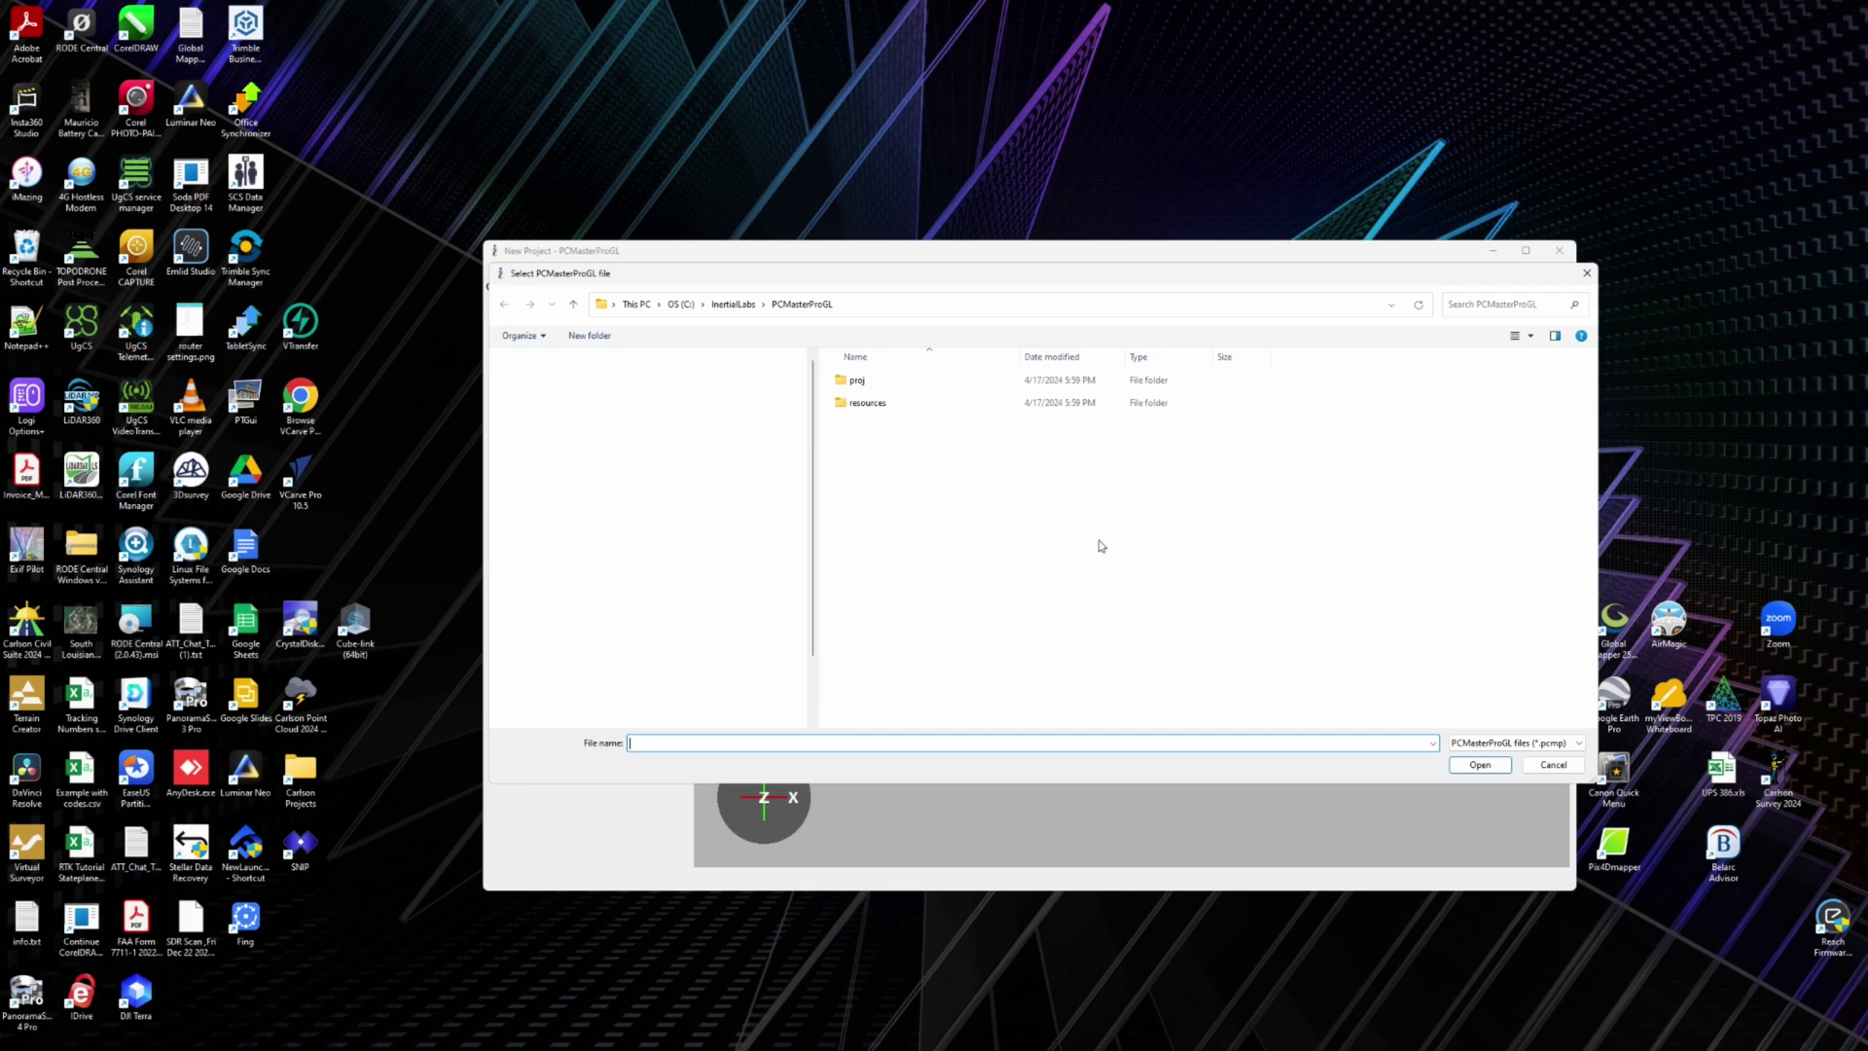
{"action": "left_click", "coordinate": [682, 304]}
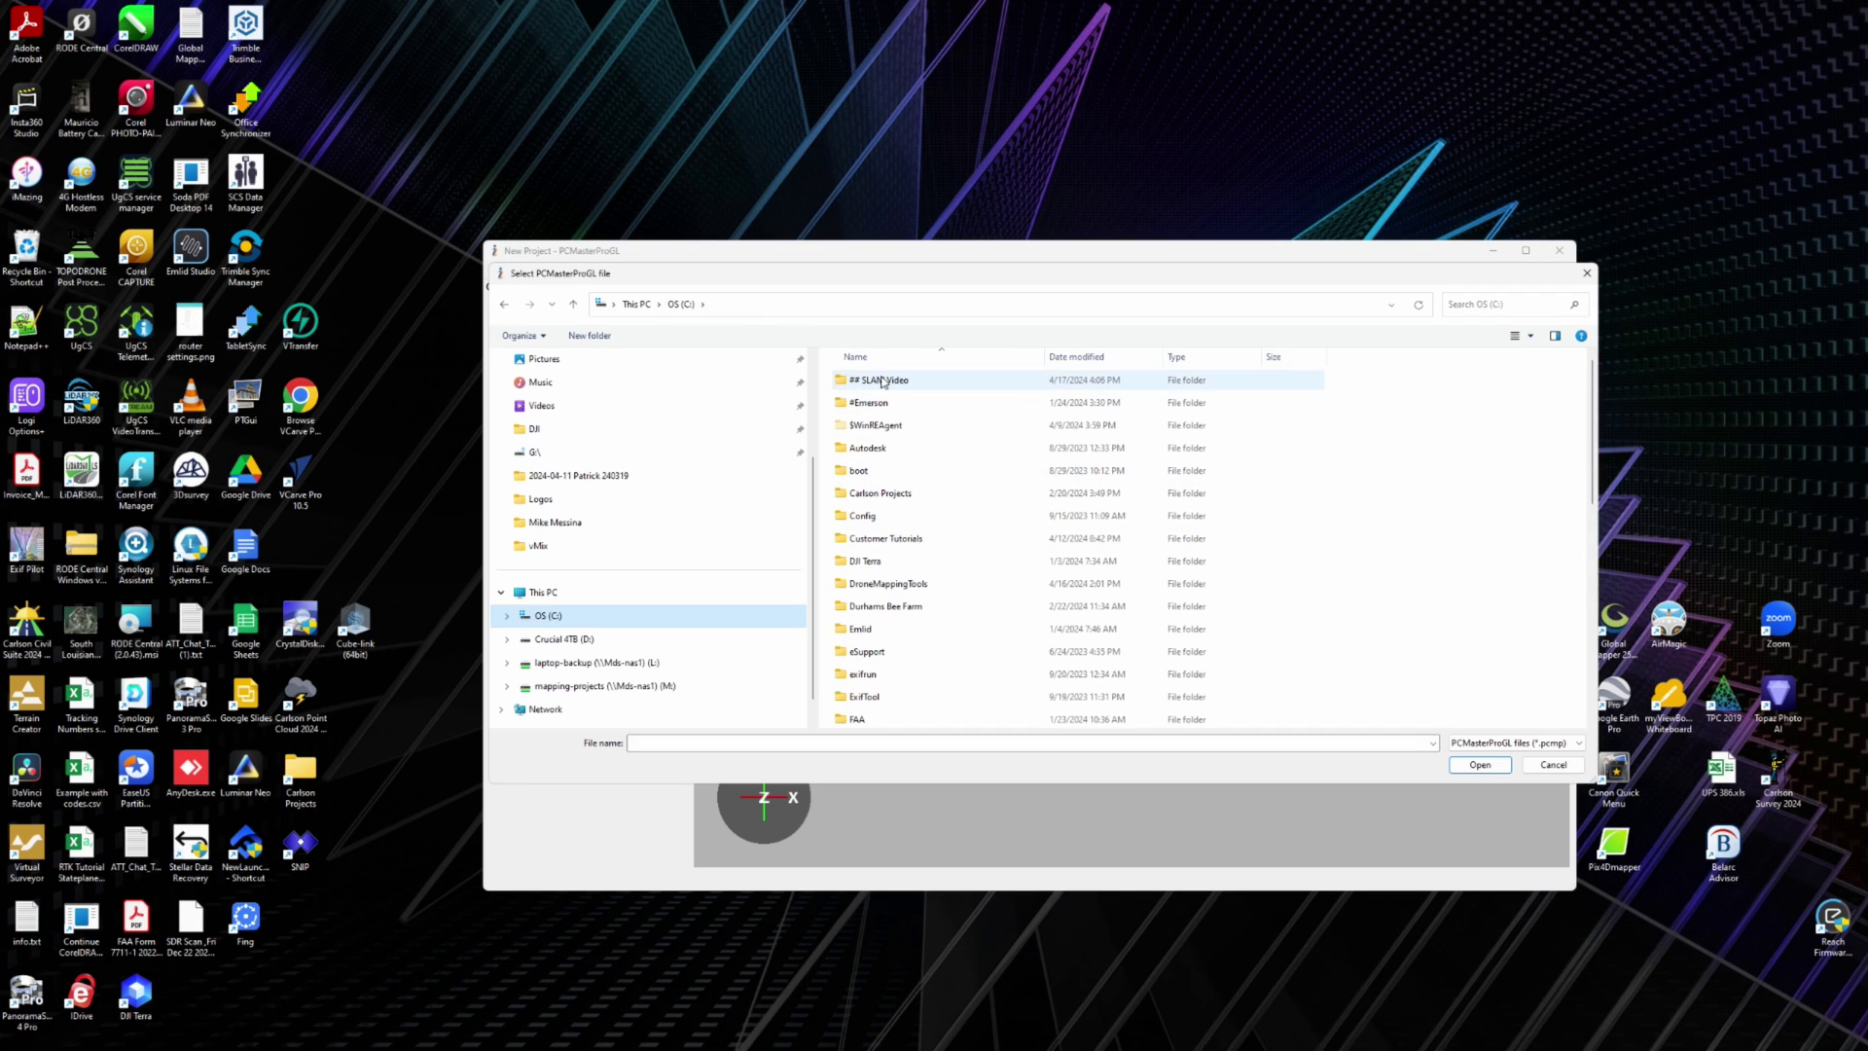
{"action": "double_click", "coordinate": [880, 381]}
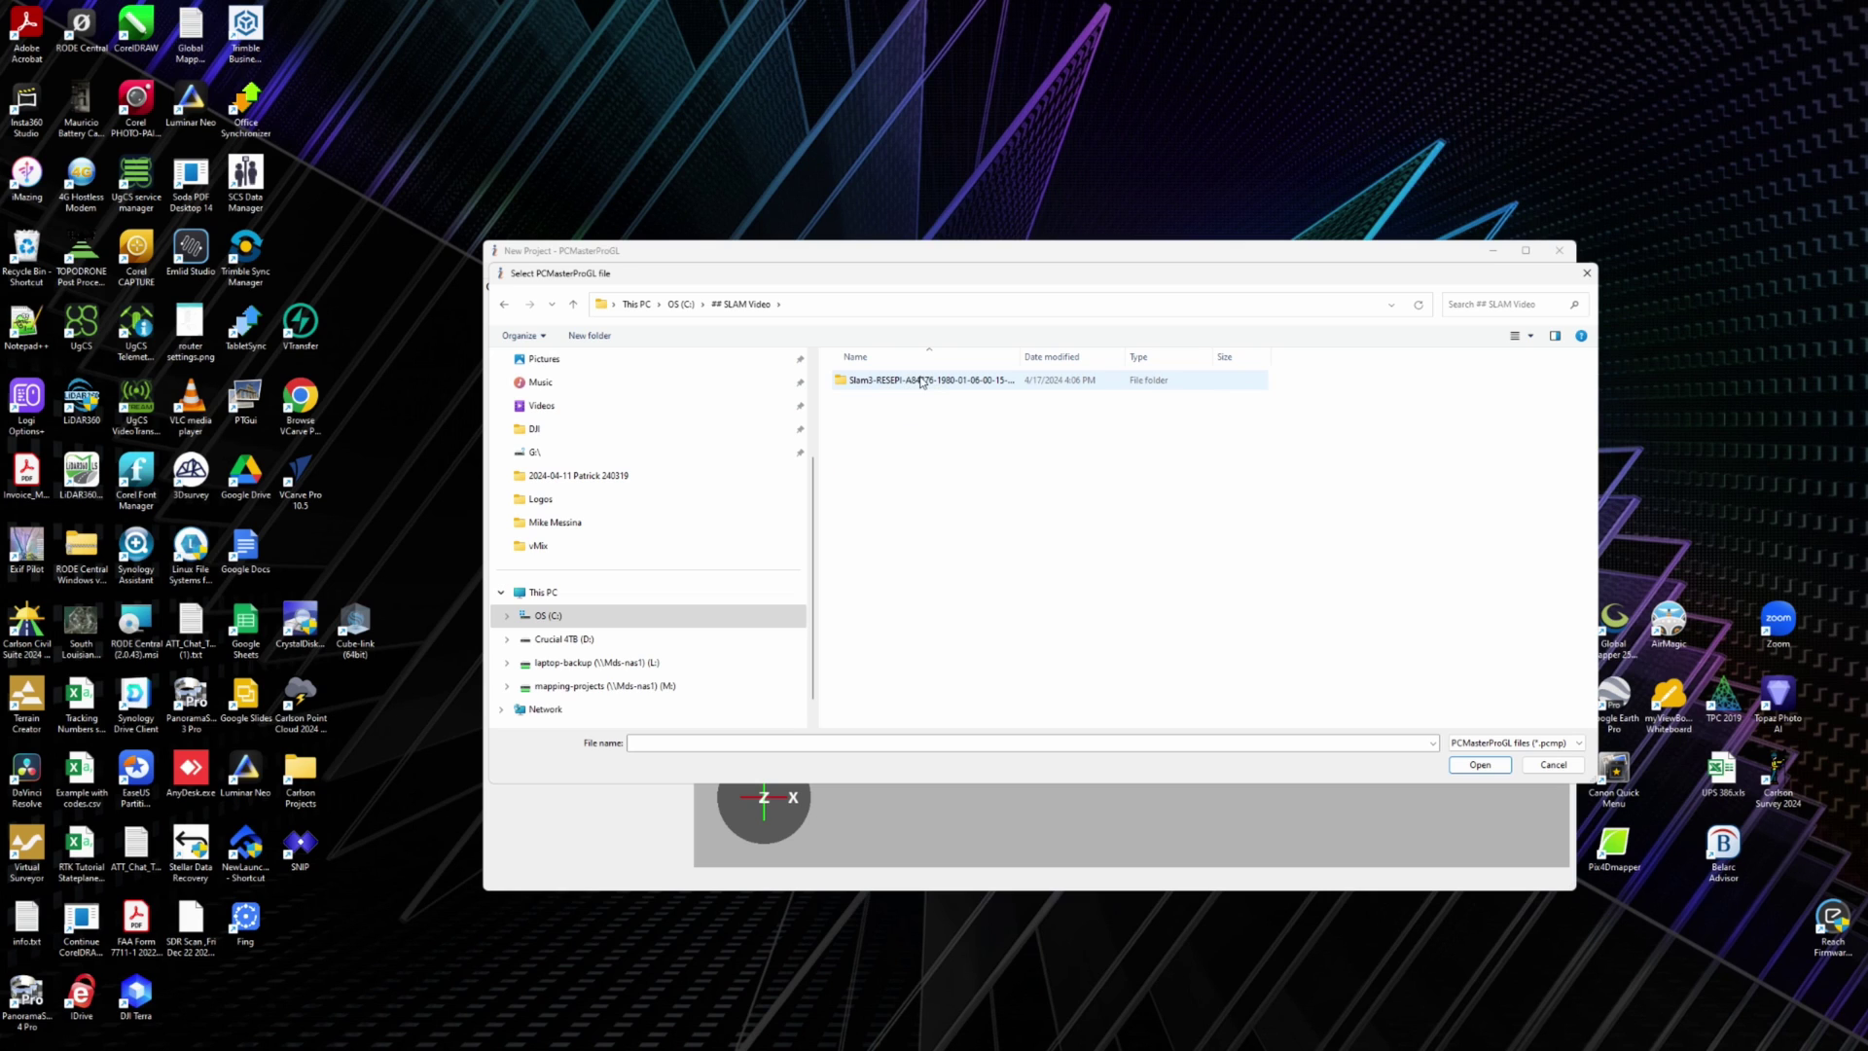
{"action": "double_click", "coordinate": [923, 380]}
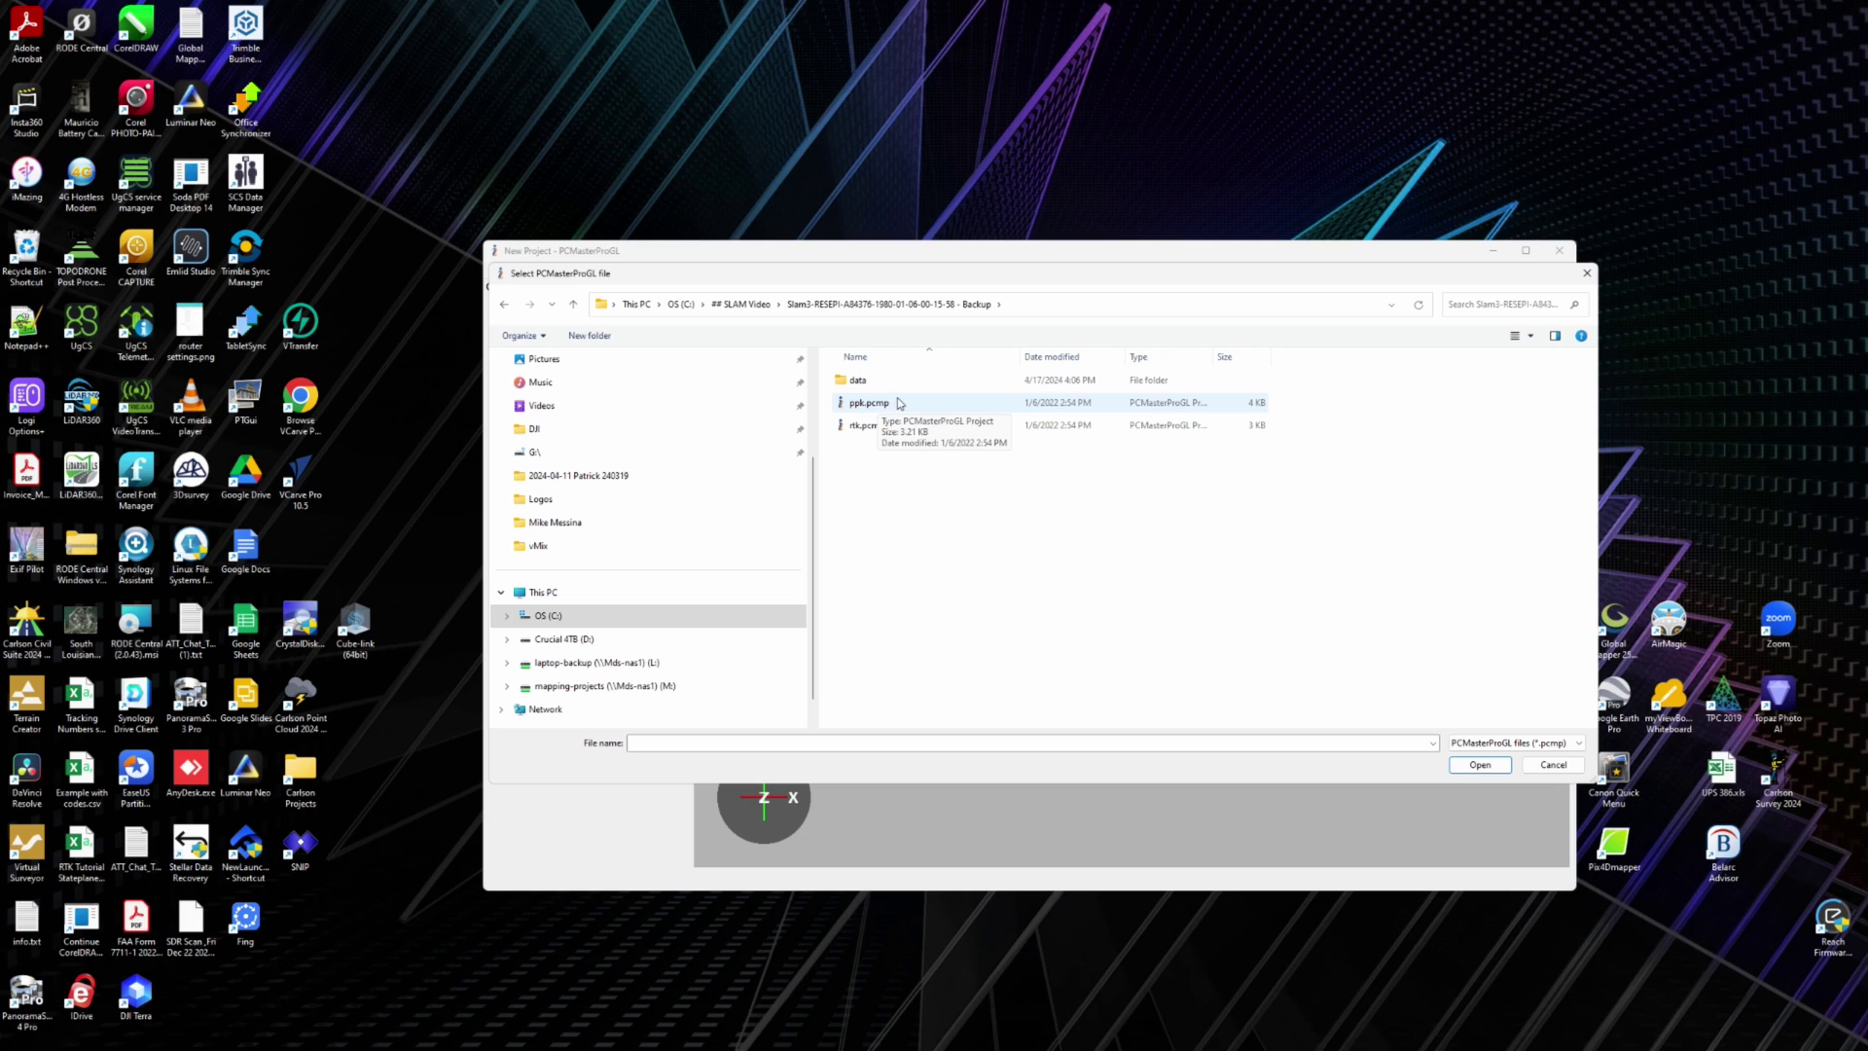
{"action": "double_click", "coordinate": [877, 404]}
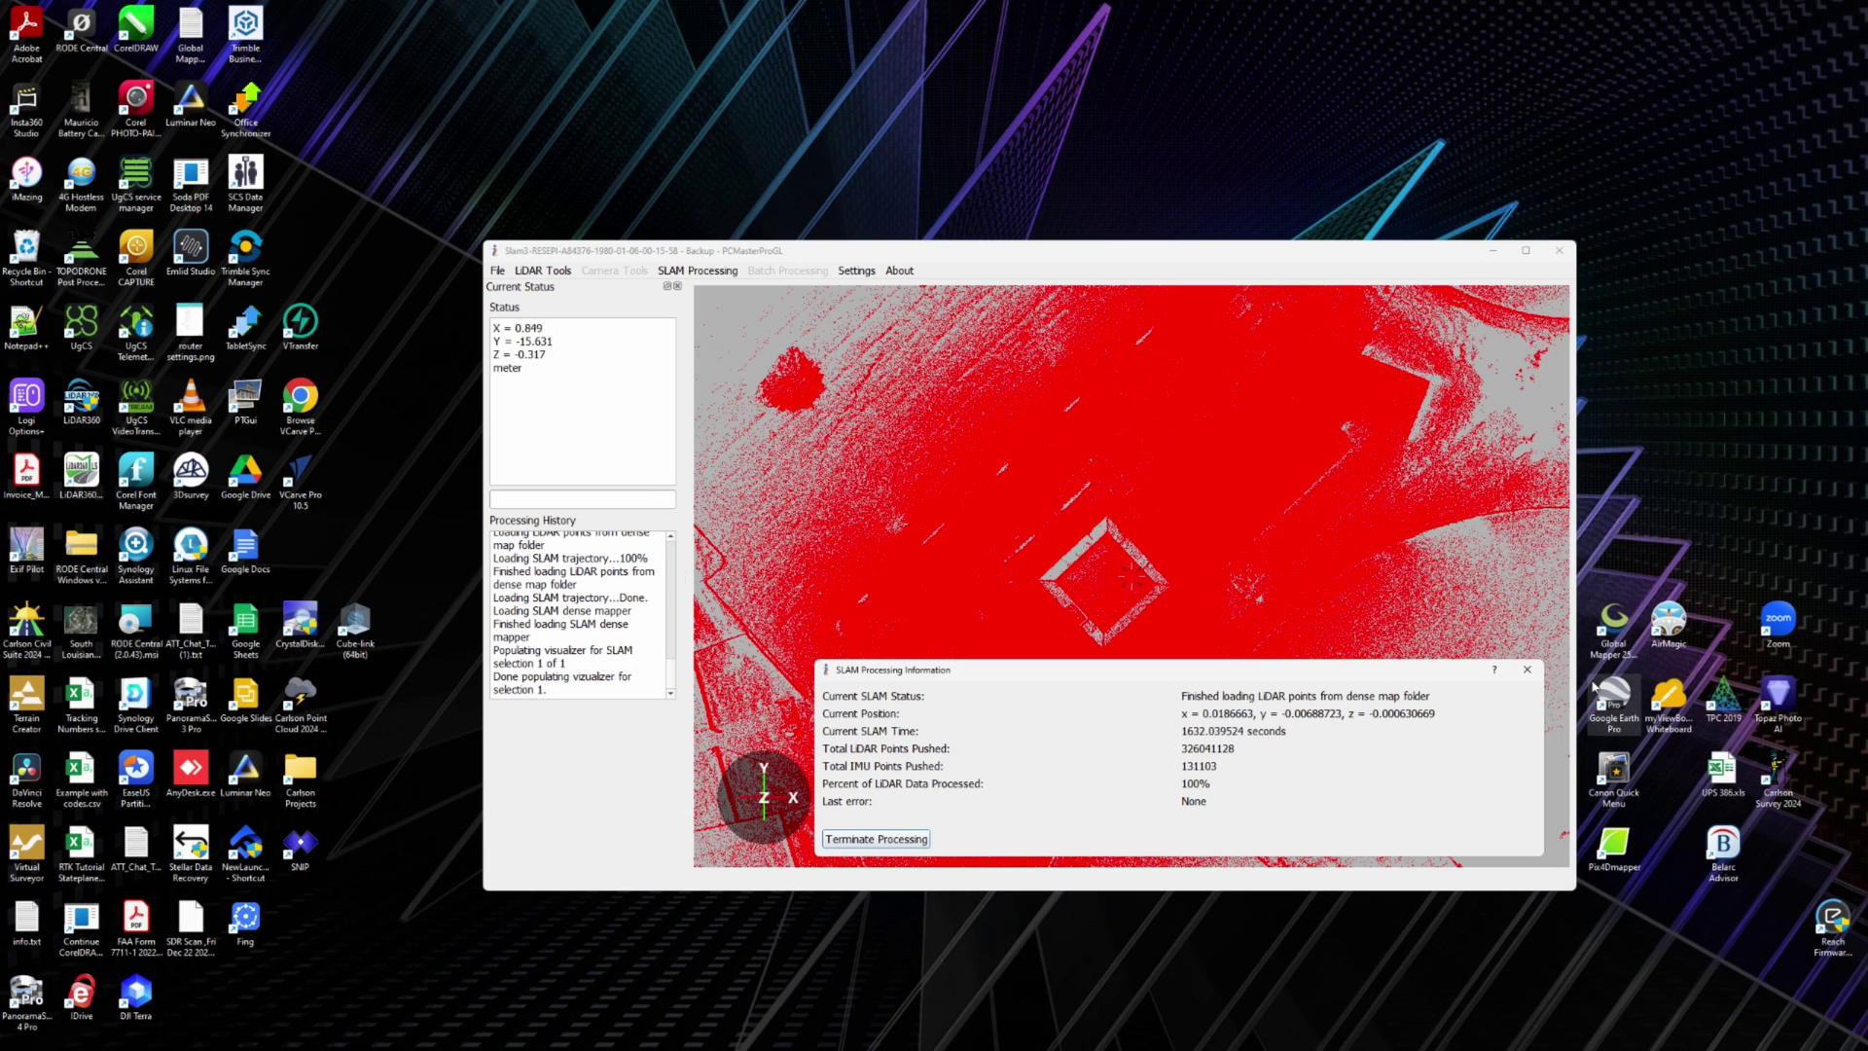
{"action": "left_click", "coordinate": [1535, 671]}
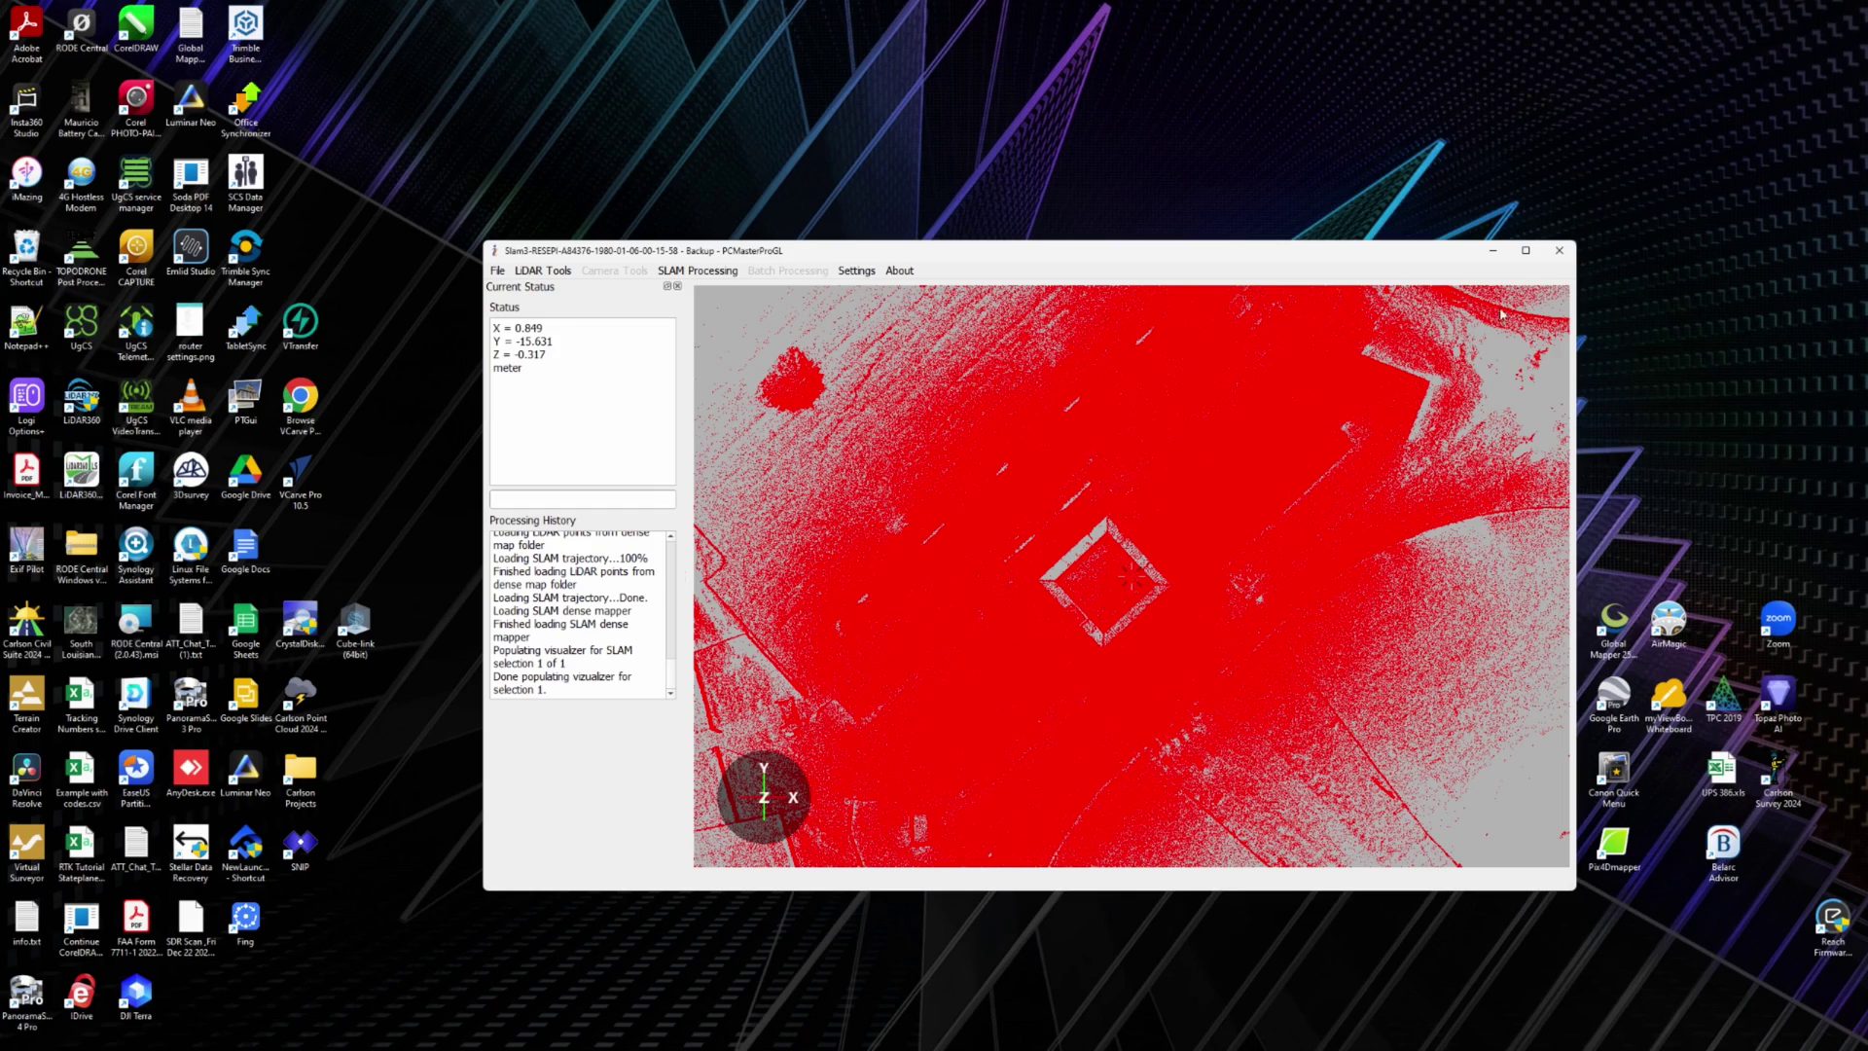
{"action": "left_click", "coordinate": [1525, 251]}
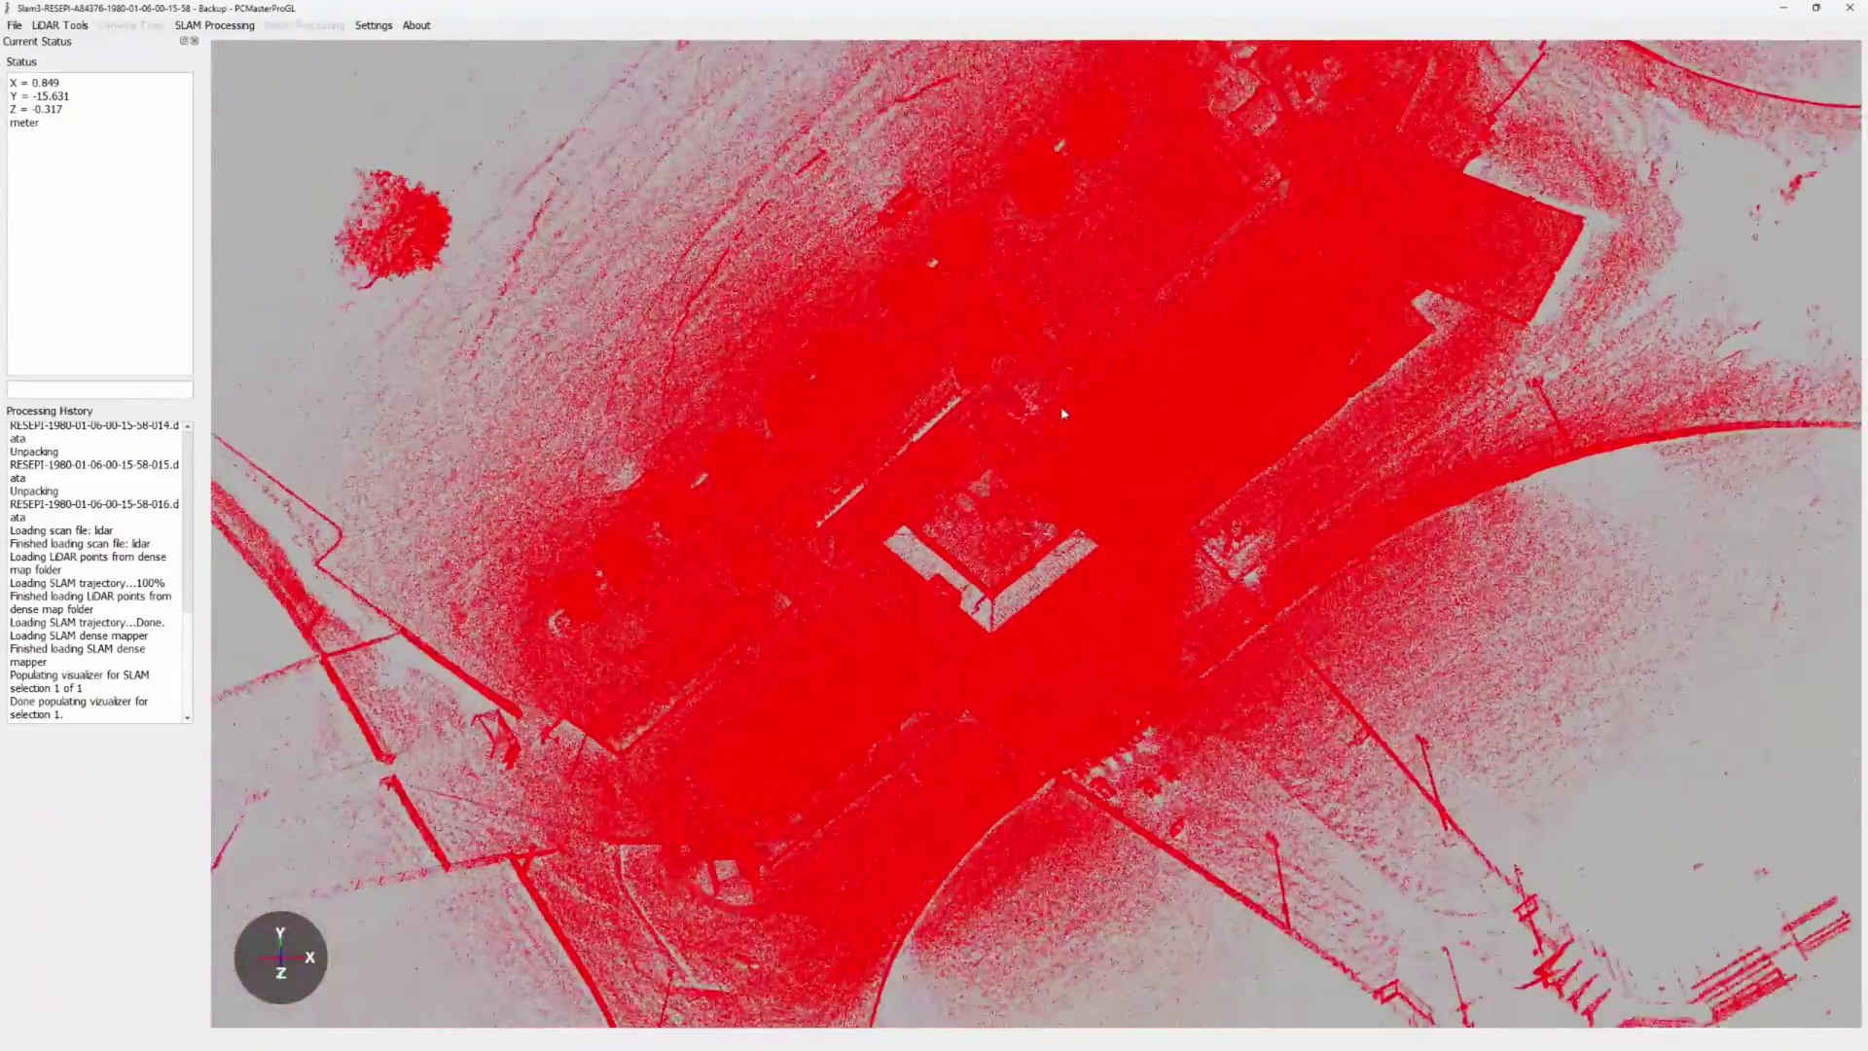
{"action": "scroll", "coordinate": [910, 932], "scroll_direction": "up", "scroll_amount": 5}
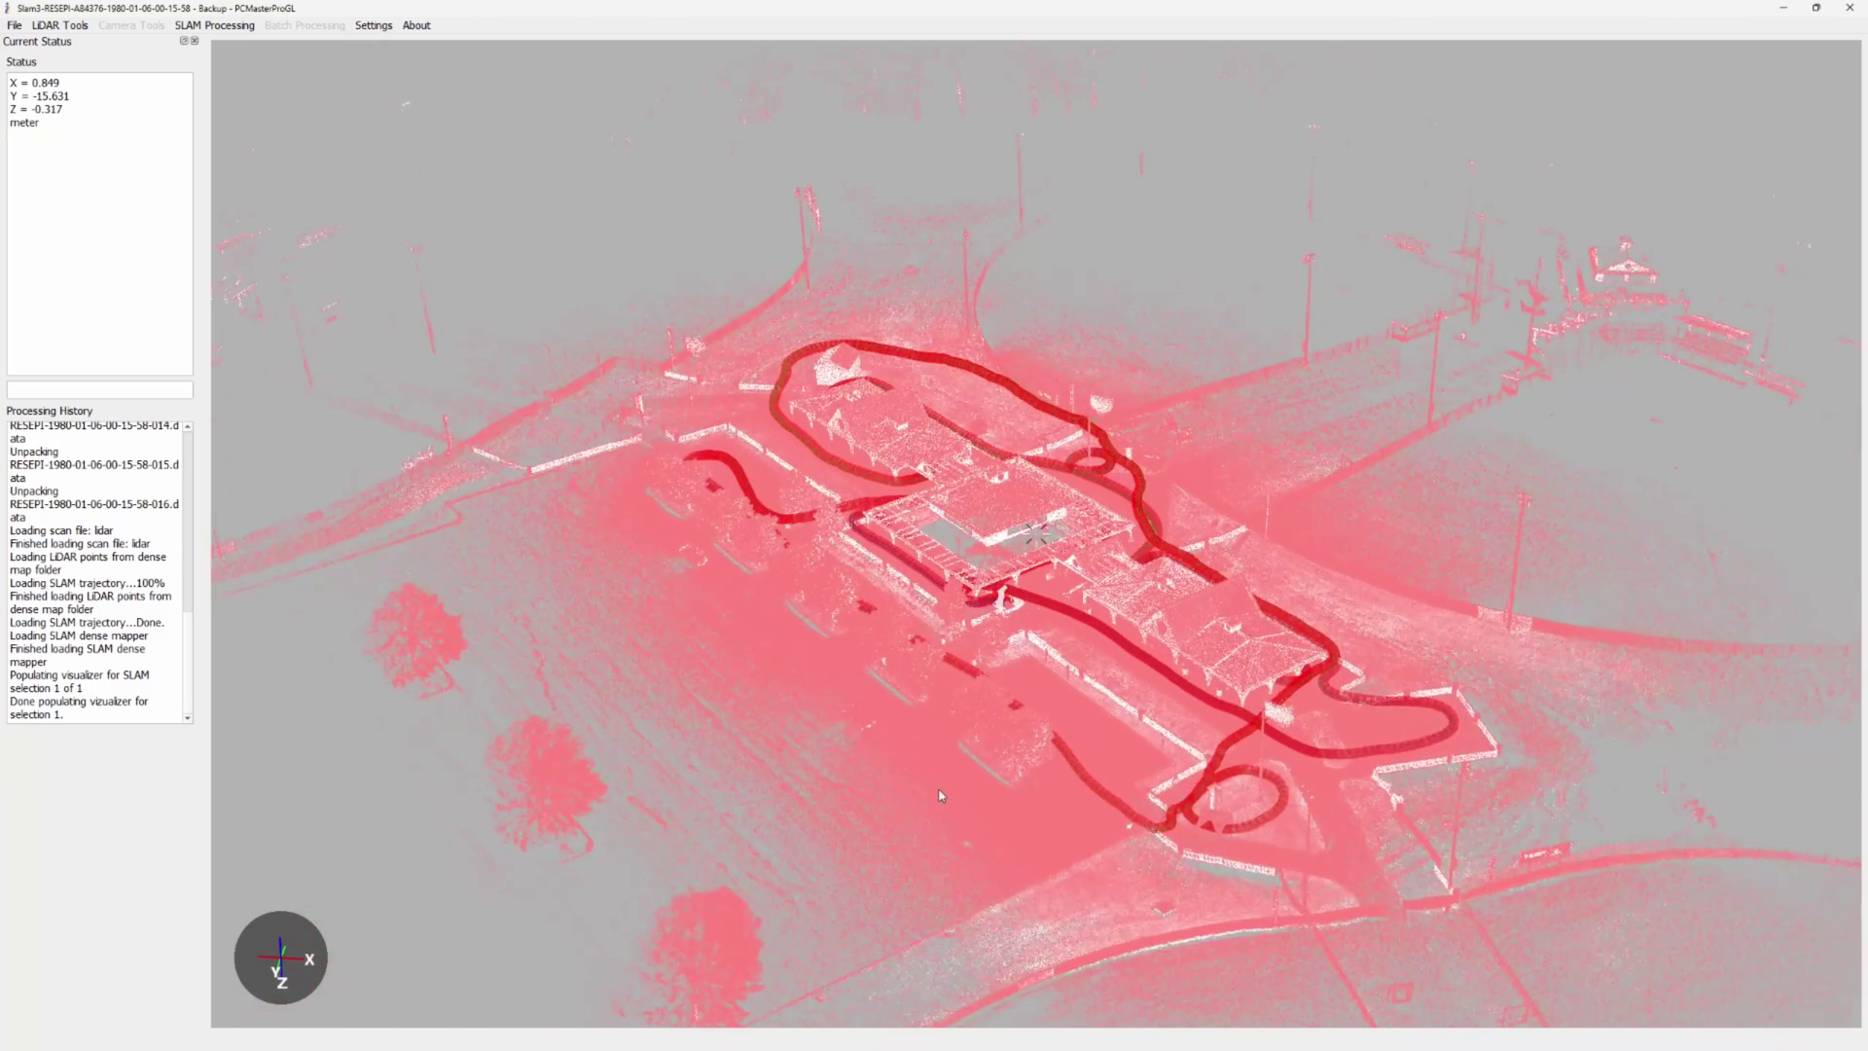
{"action": "scroll", "coordinate": [980, 738], "scroll_direction": "up", "scroll_amount": 2}
{"action": "scroll", "coordinate": [1025, 696], "scroll_direction": "down", "scroll_amount": 1}
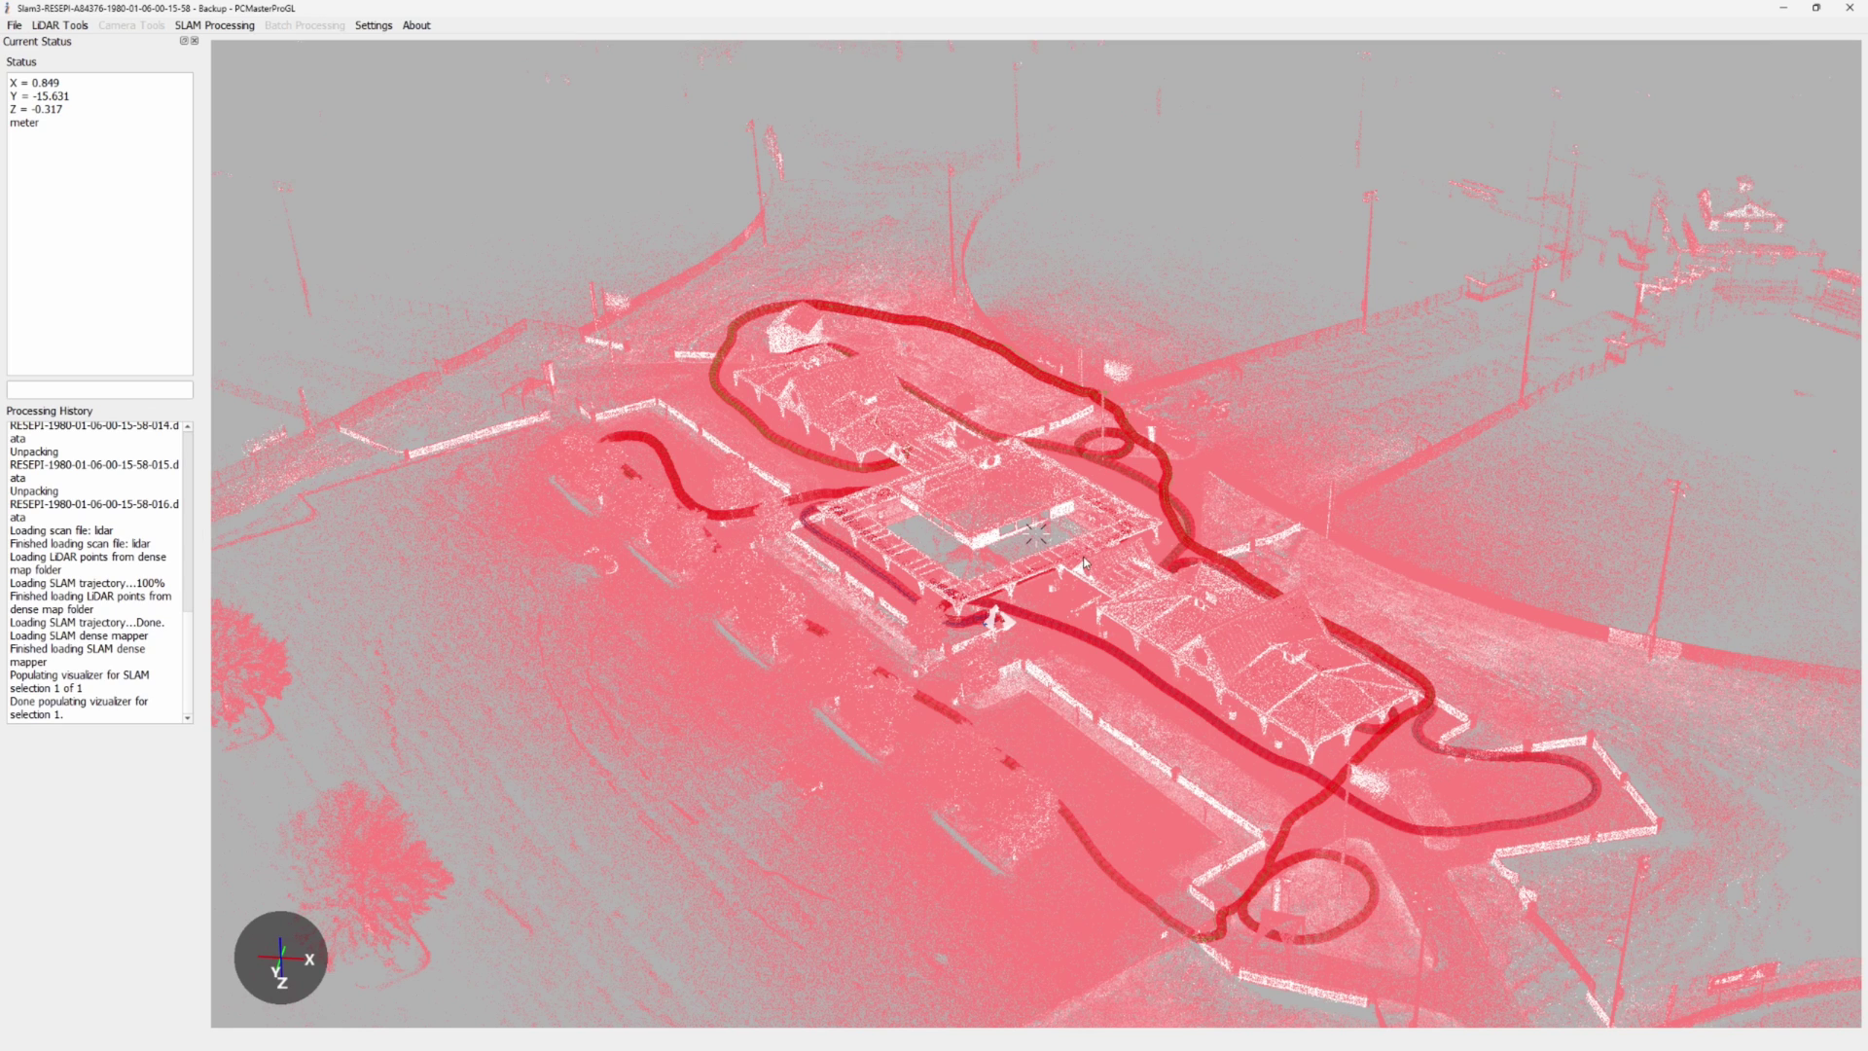
{"action": "left_click", "coordinate": [14, 25]}
- Open the point cloud export settings, keep las as file type, and close without exporting
{"action": "left_click", "coordinate": [50, 123]}
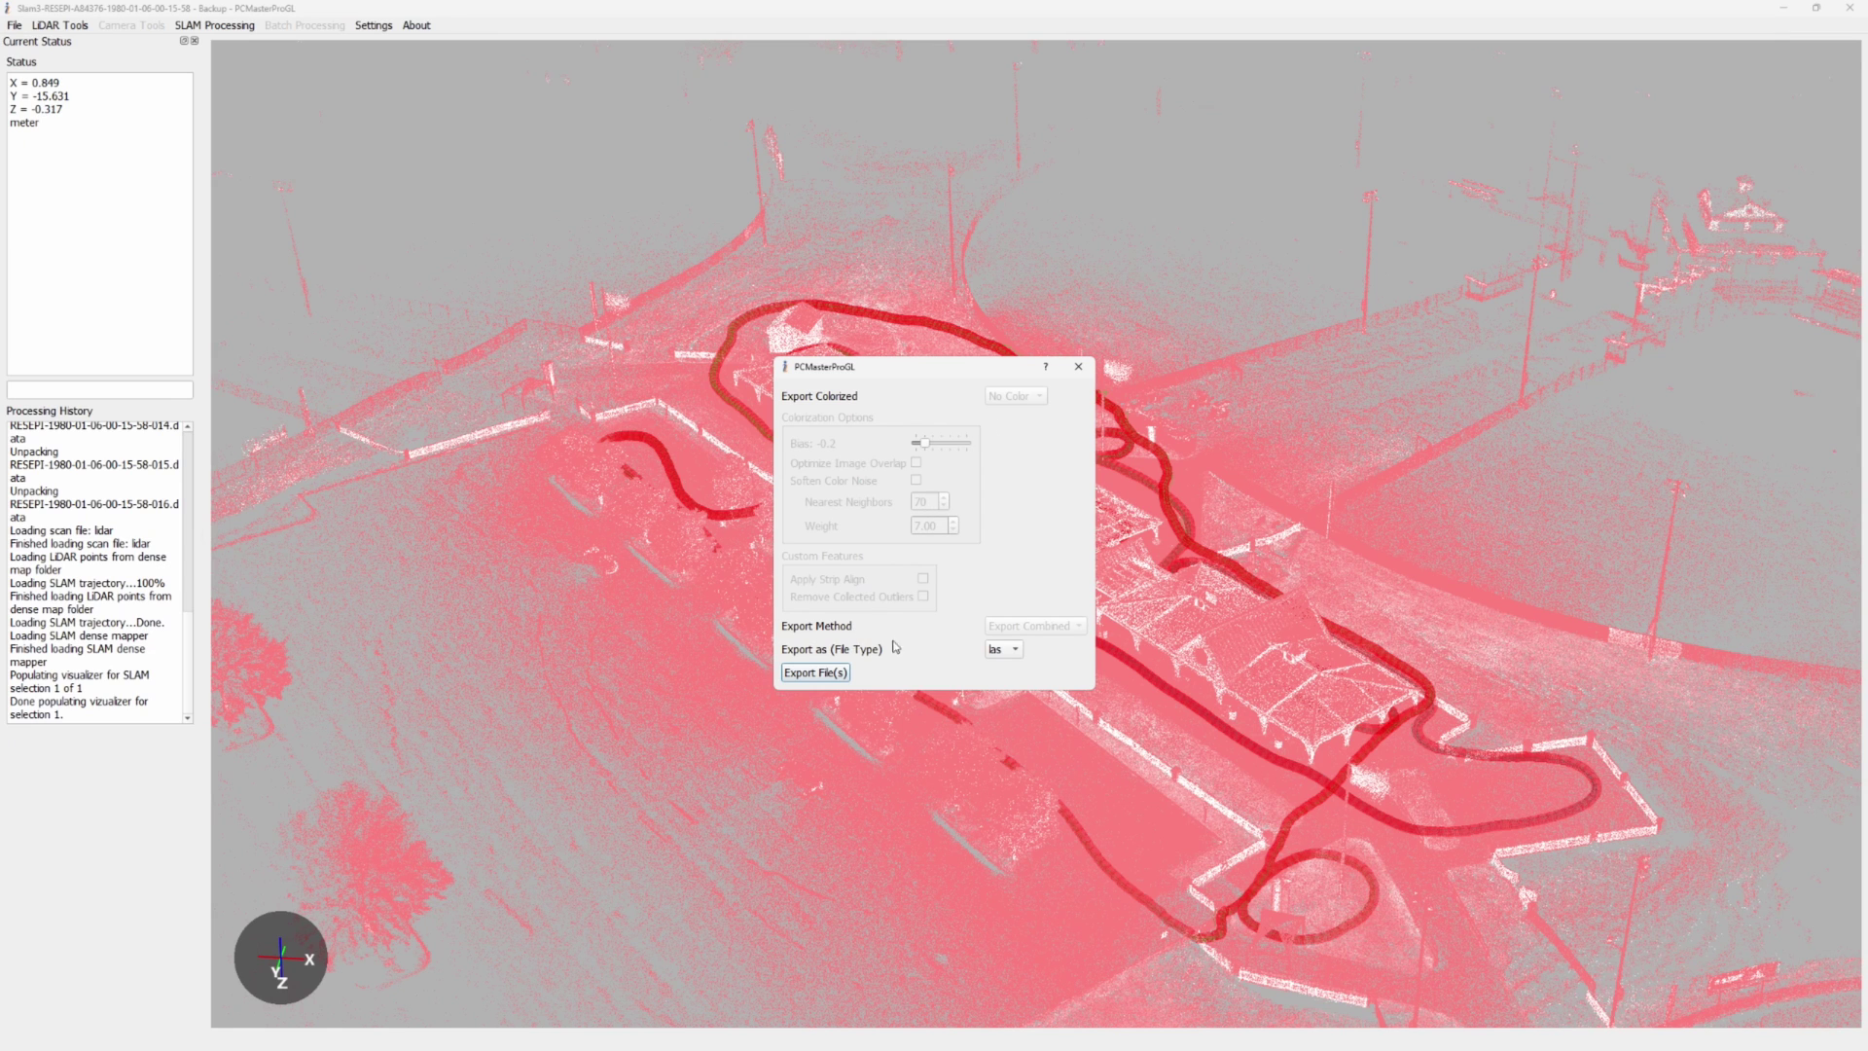
{"action": "left_click", "coordinate": [1007, 655]}
{"action": "left_click", "coordinate": [1029, 676]}
{"action": "left_click", "coordinate": [1078, 366]}
- Orbit from top-down to a low oblique view of the pavilion and recentre on a point
{"action": "scroll", "coordinate": [1034, 631], "scroll_direction": "up", "scroll_amount": 2}
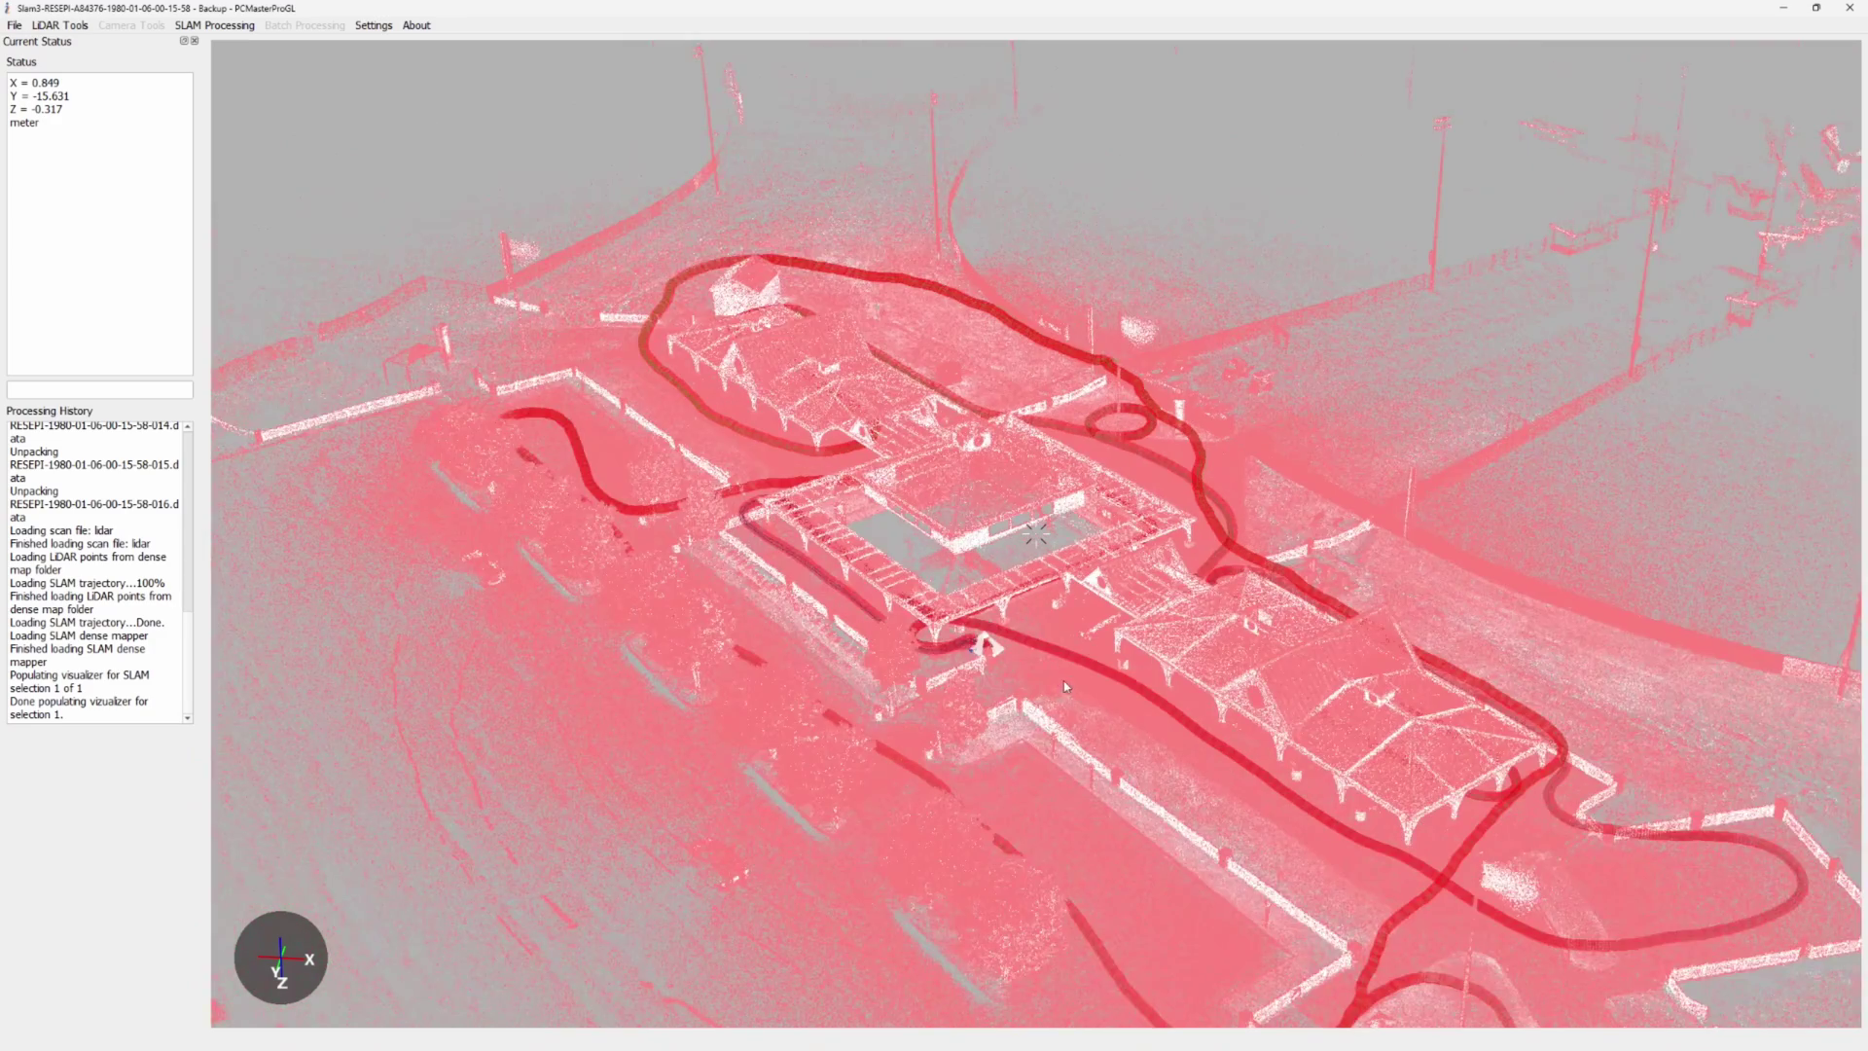
{"action": "left_click_drag", "start_coordinate": [1064, 683], "coordinate": [1107, 755]}
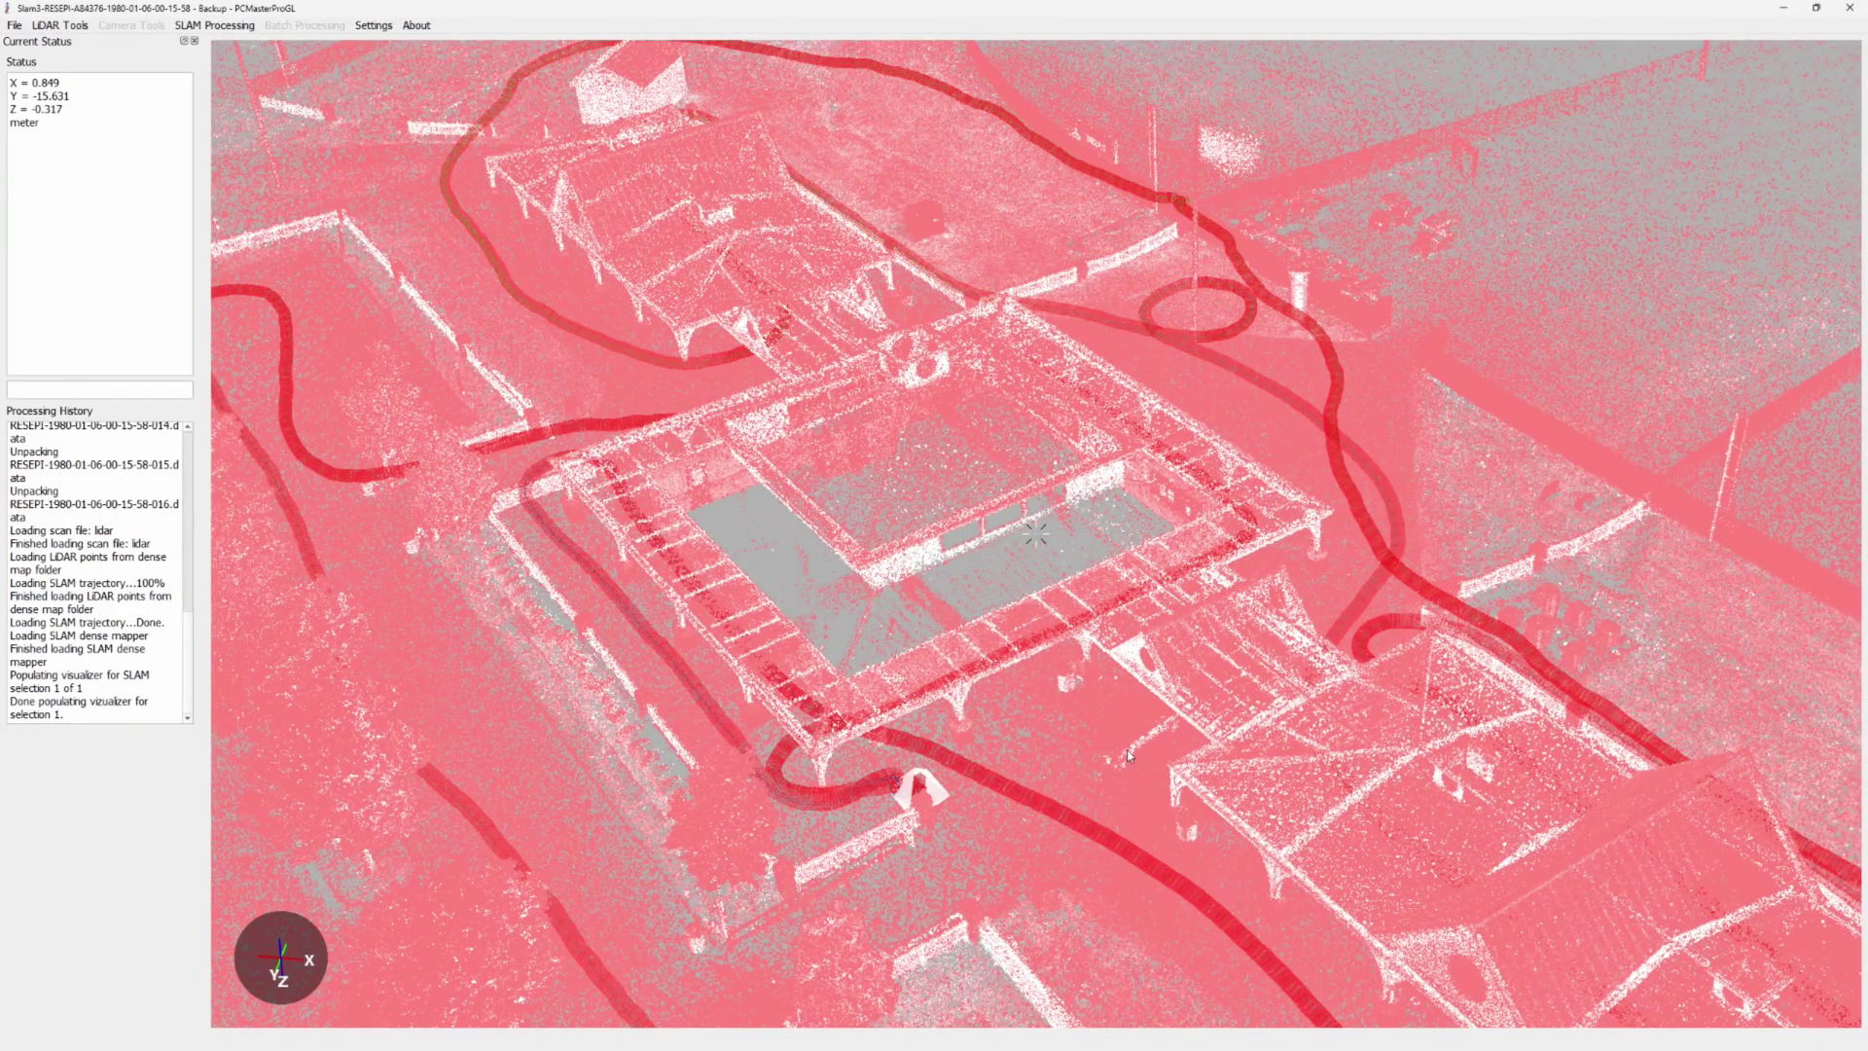
{"action": "scroll", "coordinate": [1127, 755], "scroll_direction": "down", "scroll_amount": 3}
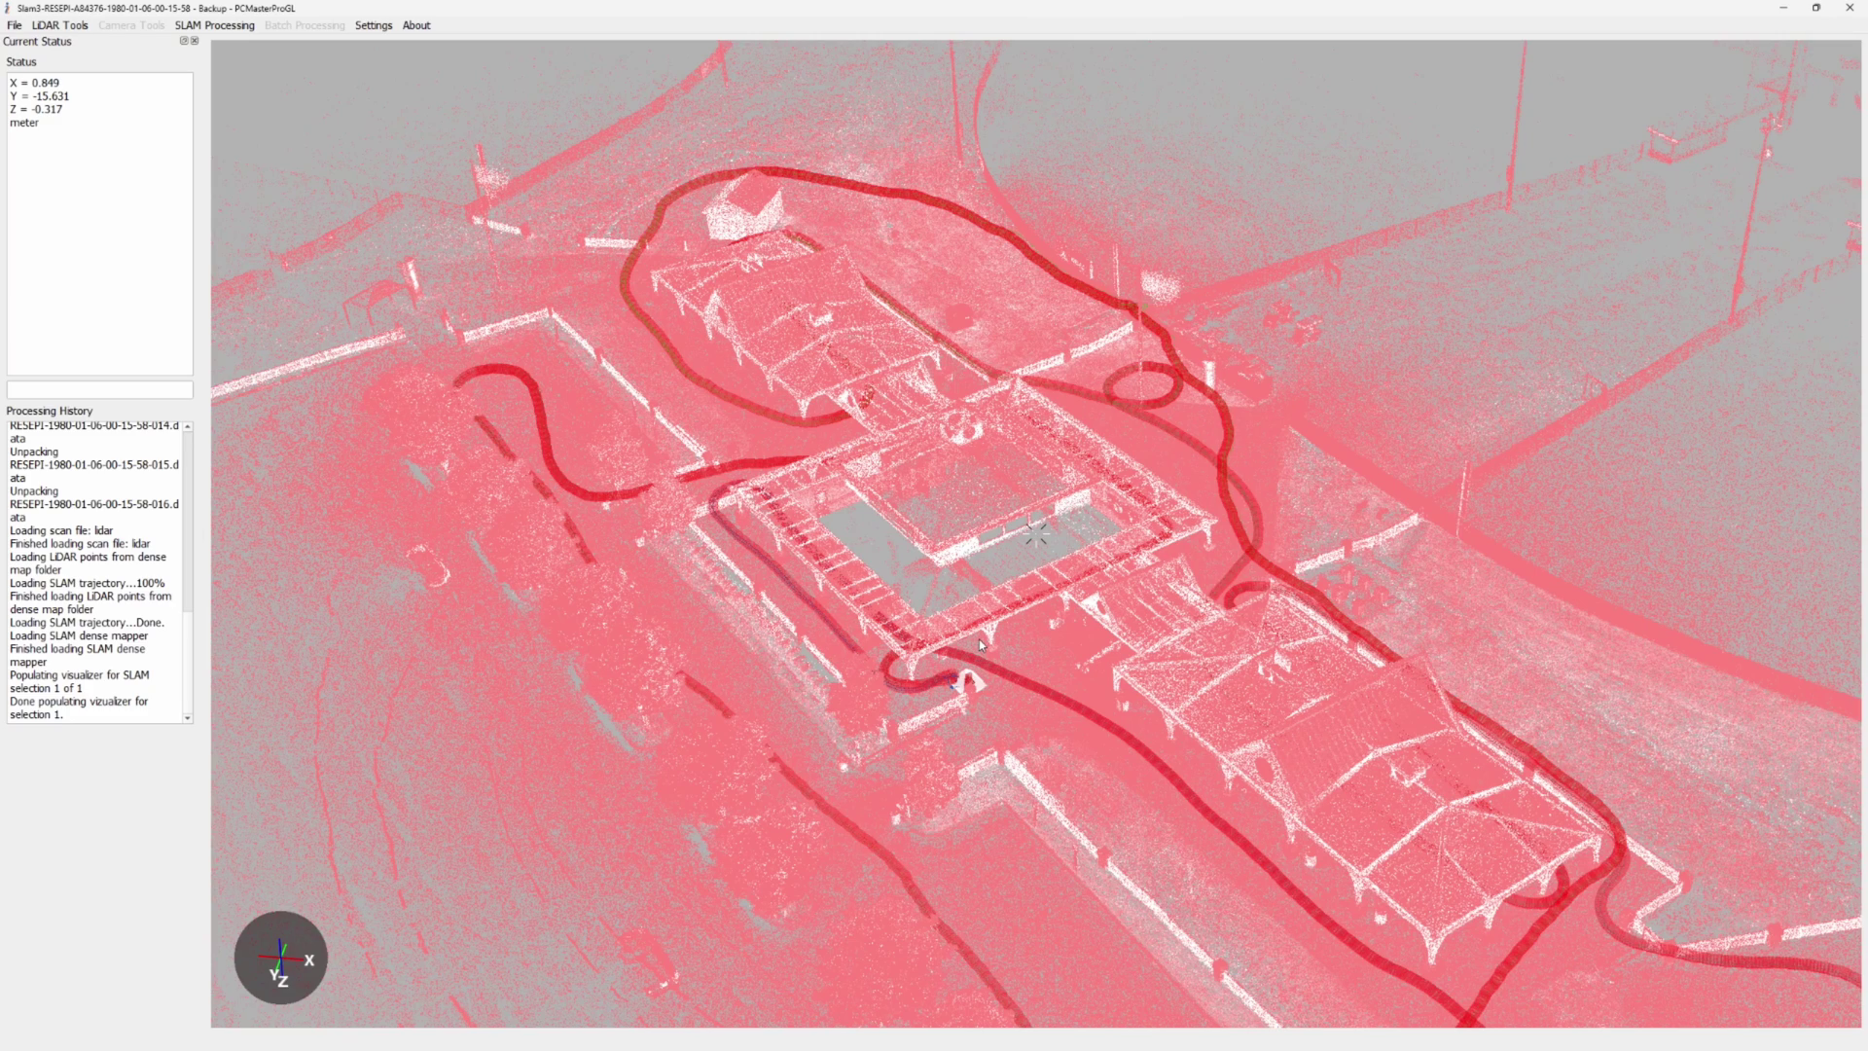
{"action": "scroll", "coordinate": [979, 639], "scroll_direction": "down", "scroll_amount": 5}
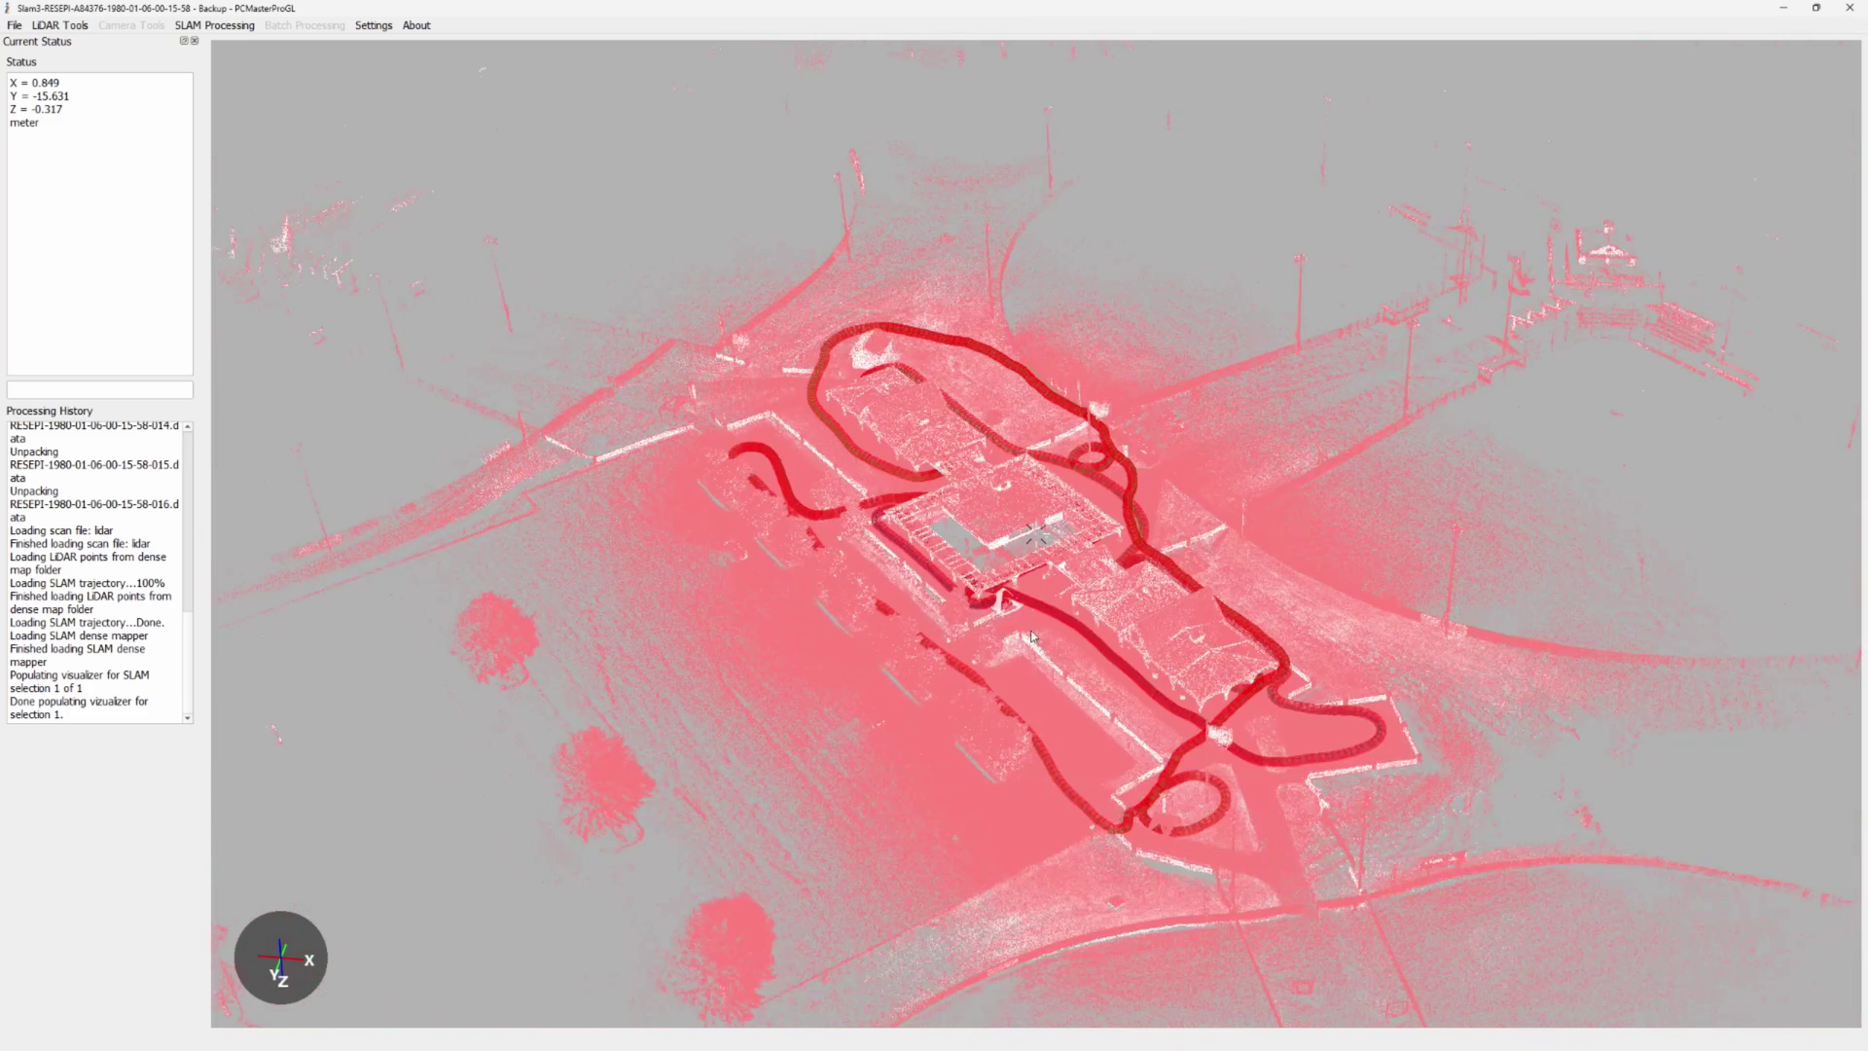
{"action": "scroll", "coordinate": [1087, 566], "scroll_direction": "up", "scroll_amount": 5}
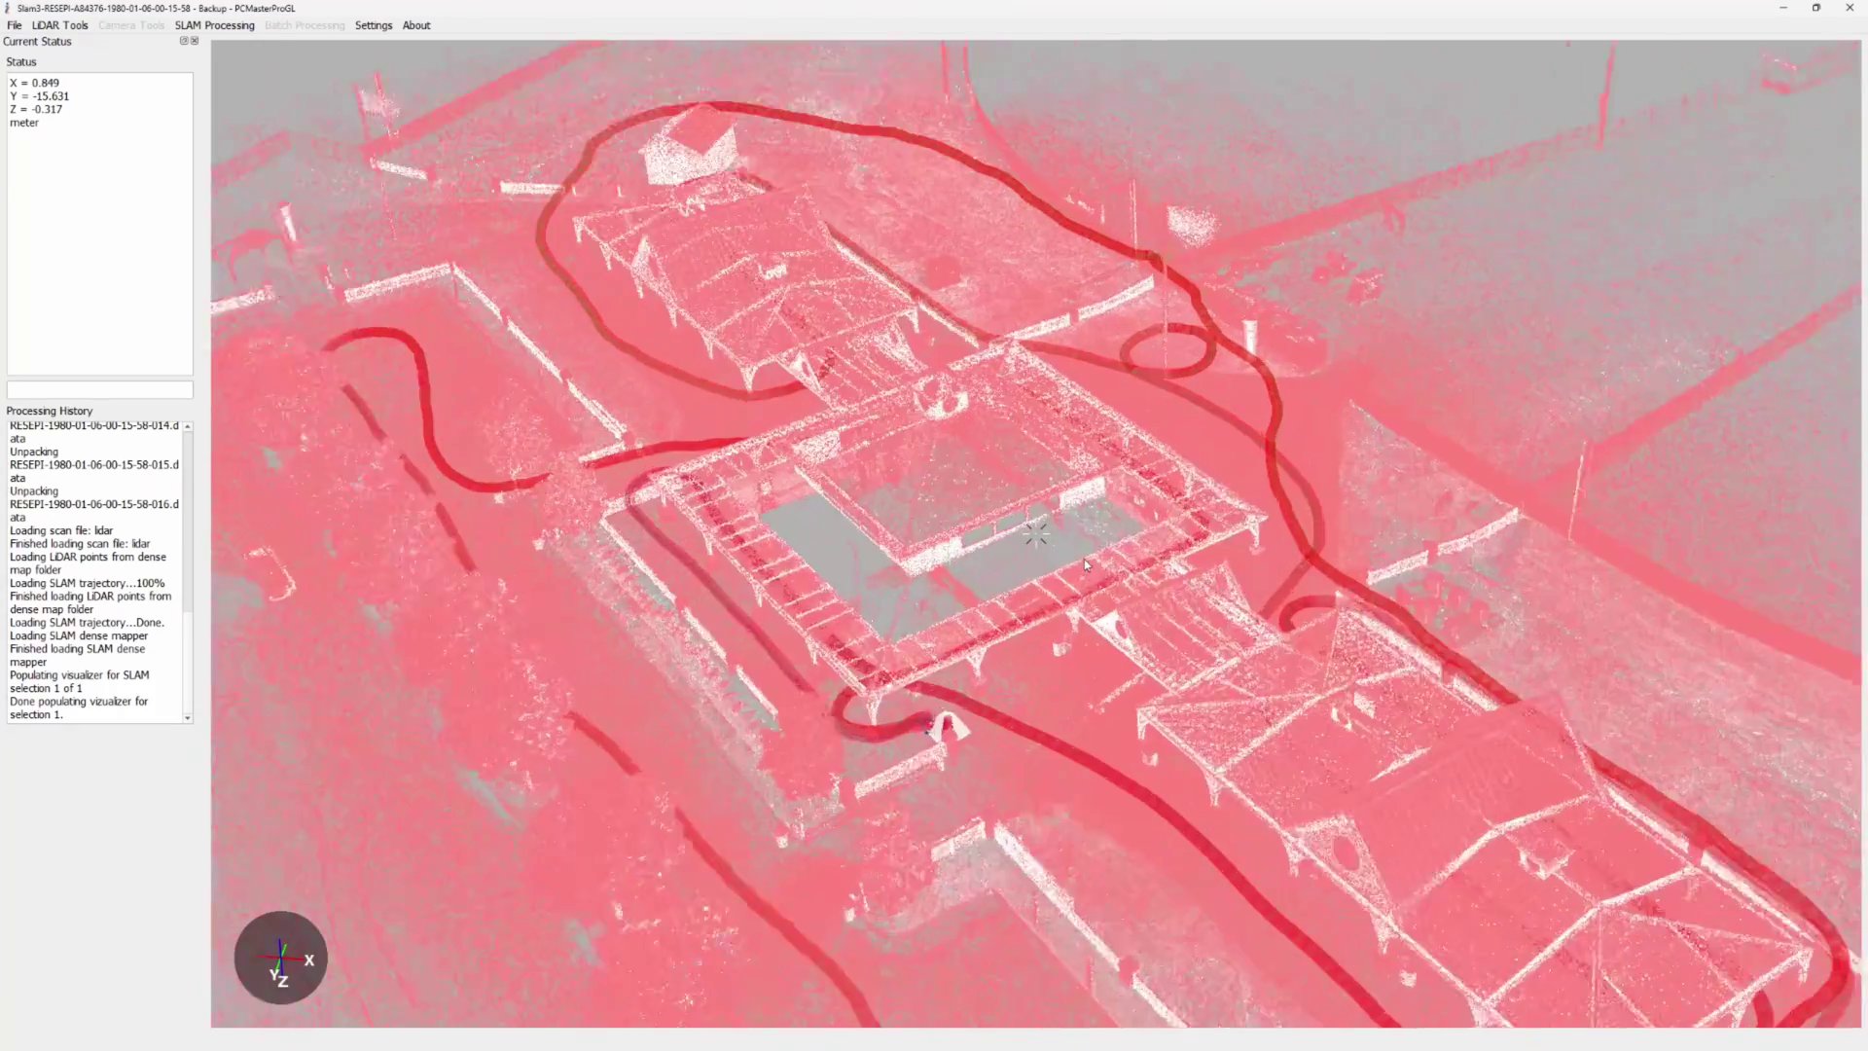
{"action": "left_click_drag", "start_coordinate": [1087, 564], "coordinate": [872, 732]}
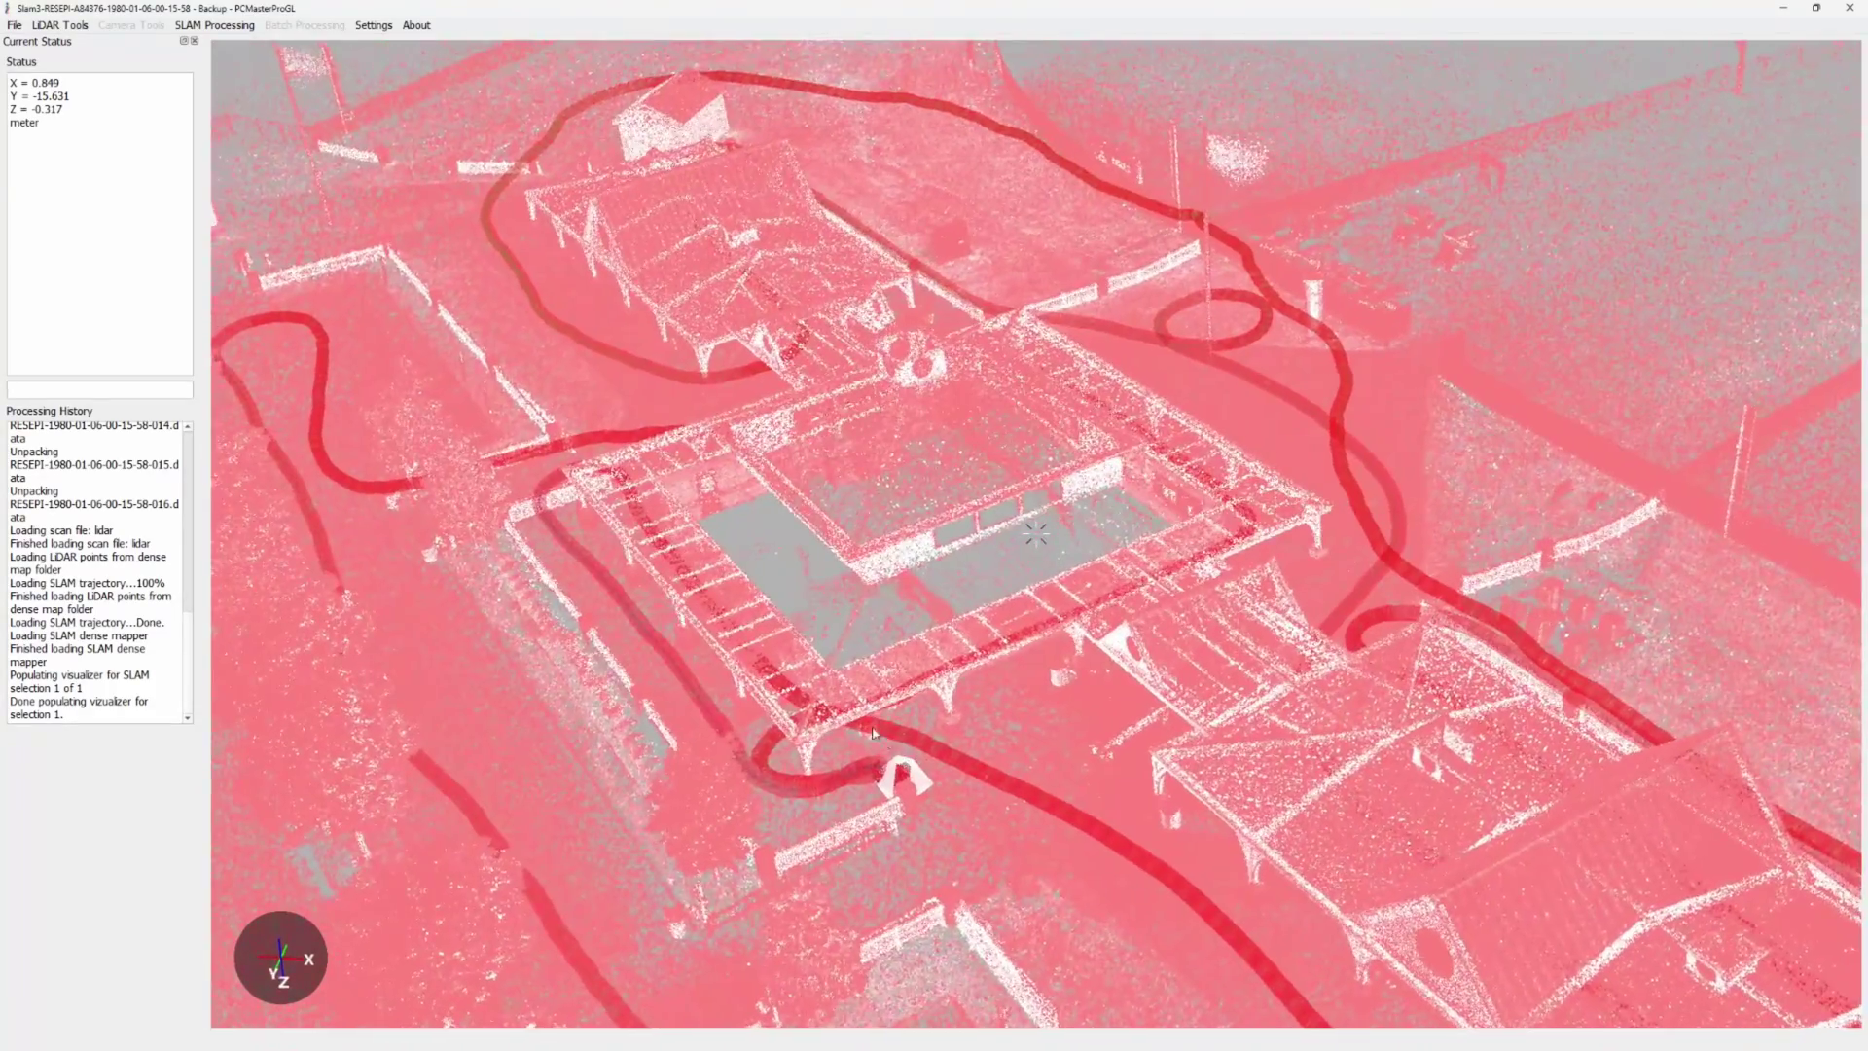
{"action": "scroll", "coordinate": [872, 732], "scroll_direction": "down", "scroll_amount": 3}
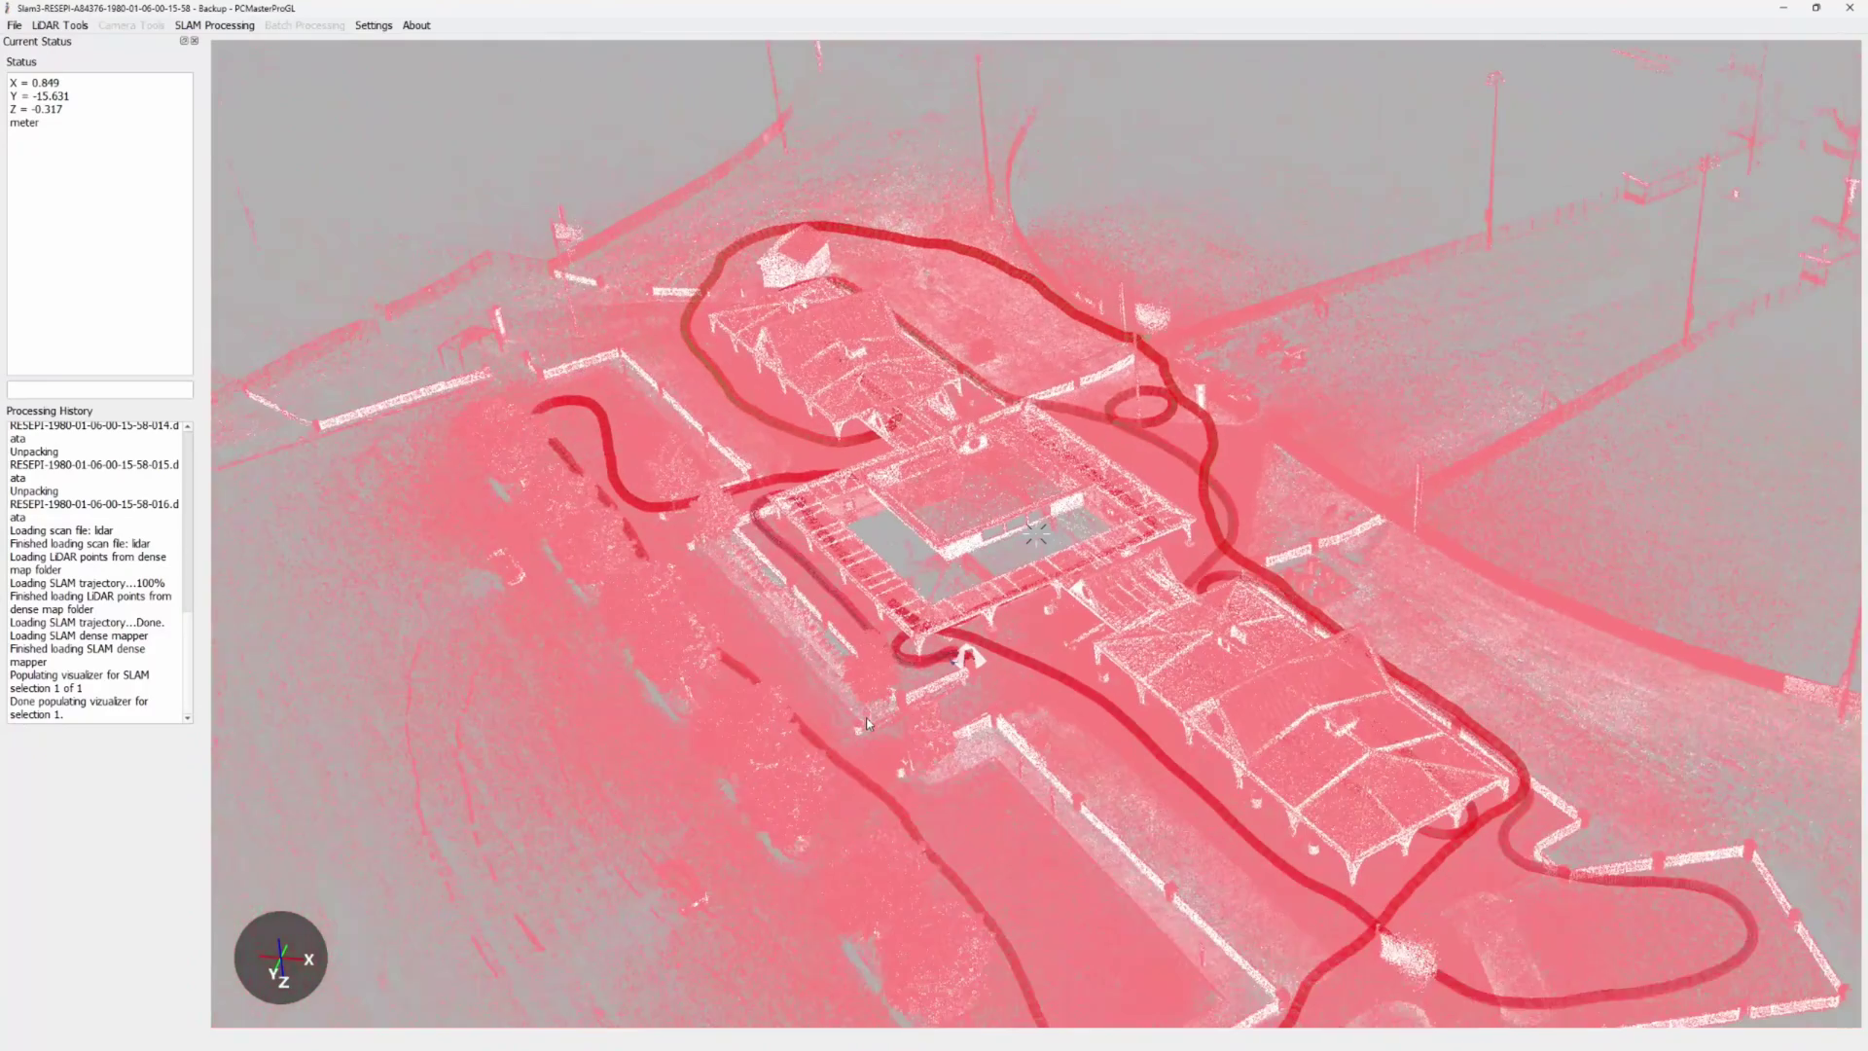
{"action": "right_click", "coordinate": [1033, 715]}
{"action": "left_click_drag", "start_coordinate": [1007, 701], "coordinate": [1024, 688]}
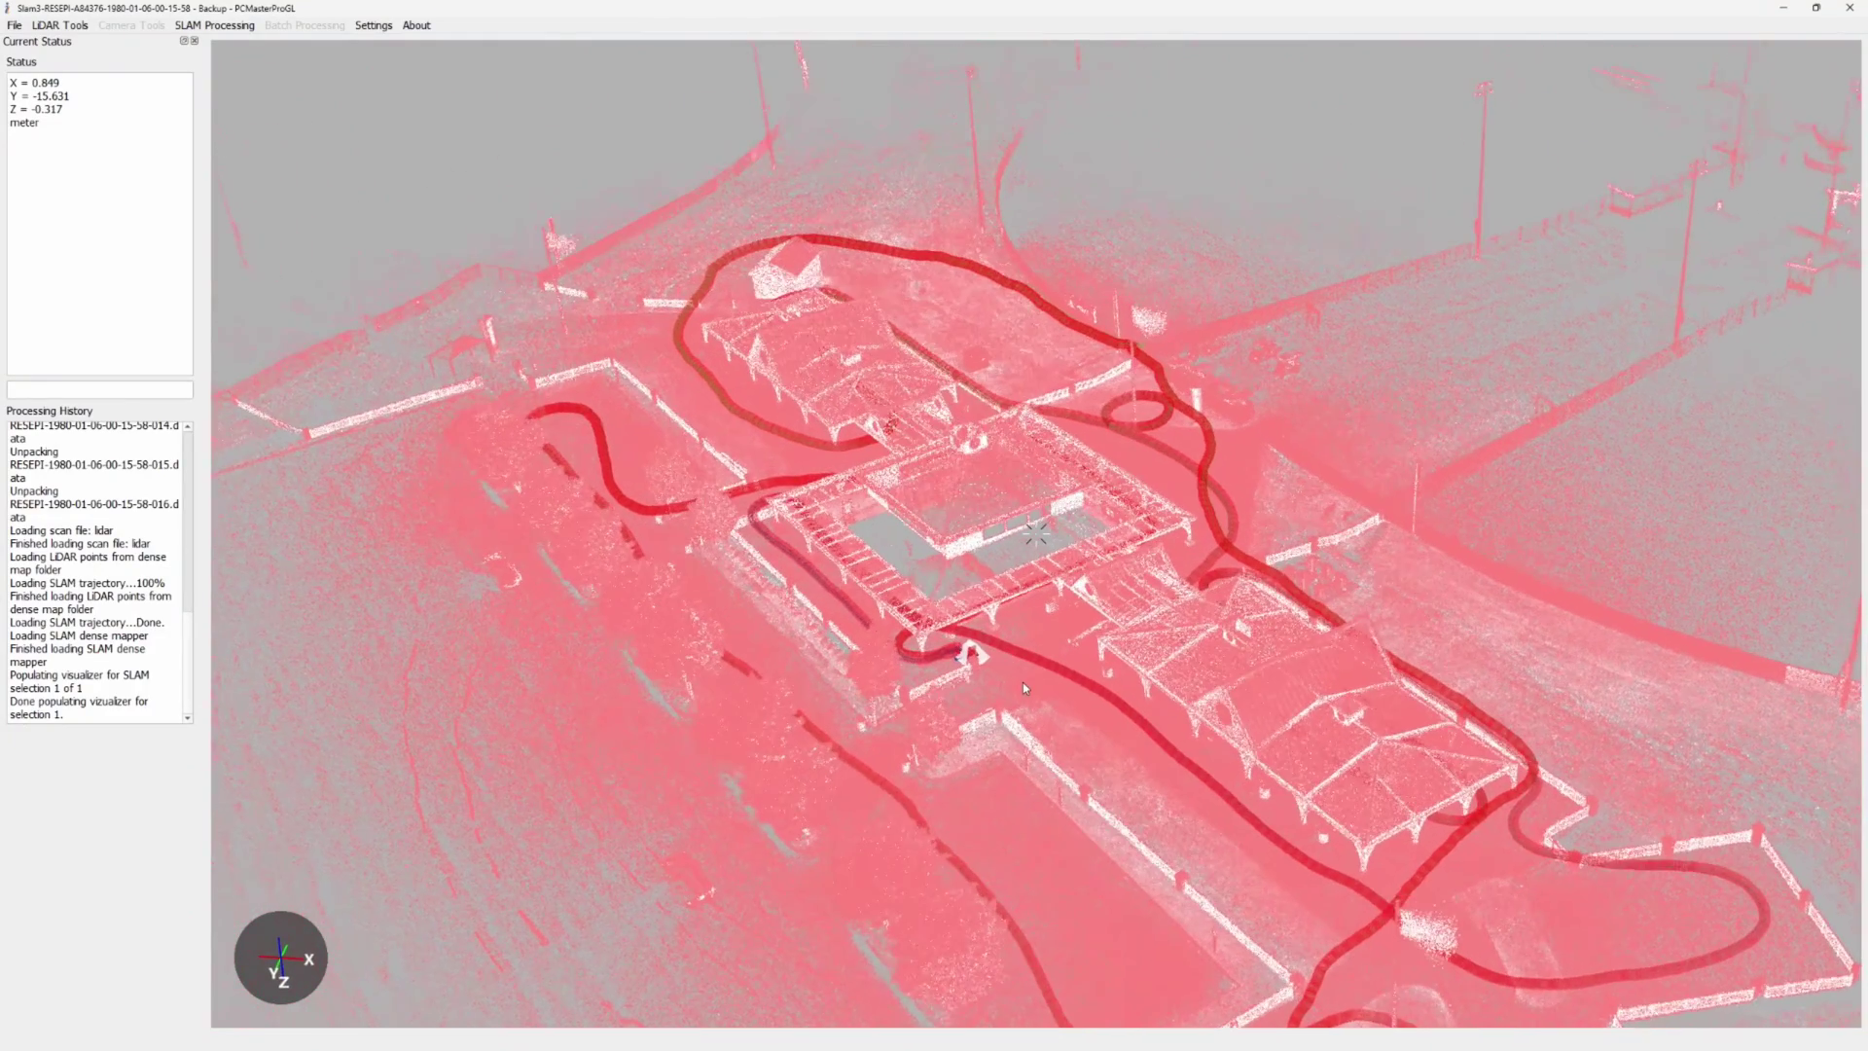
{"action": "double_click", "coordinate": [1042, 694]}
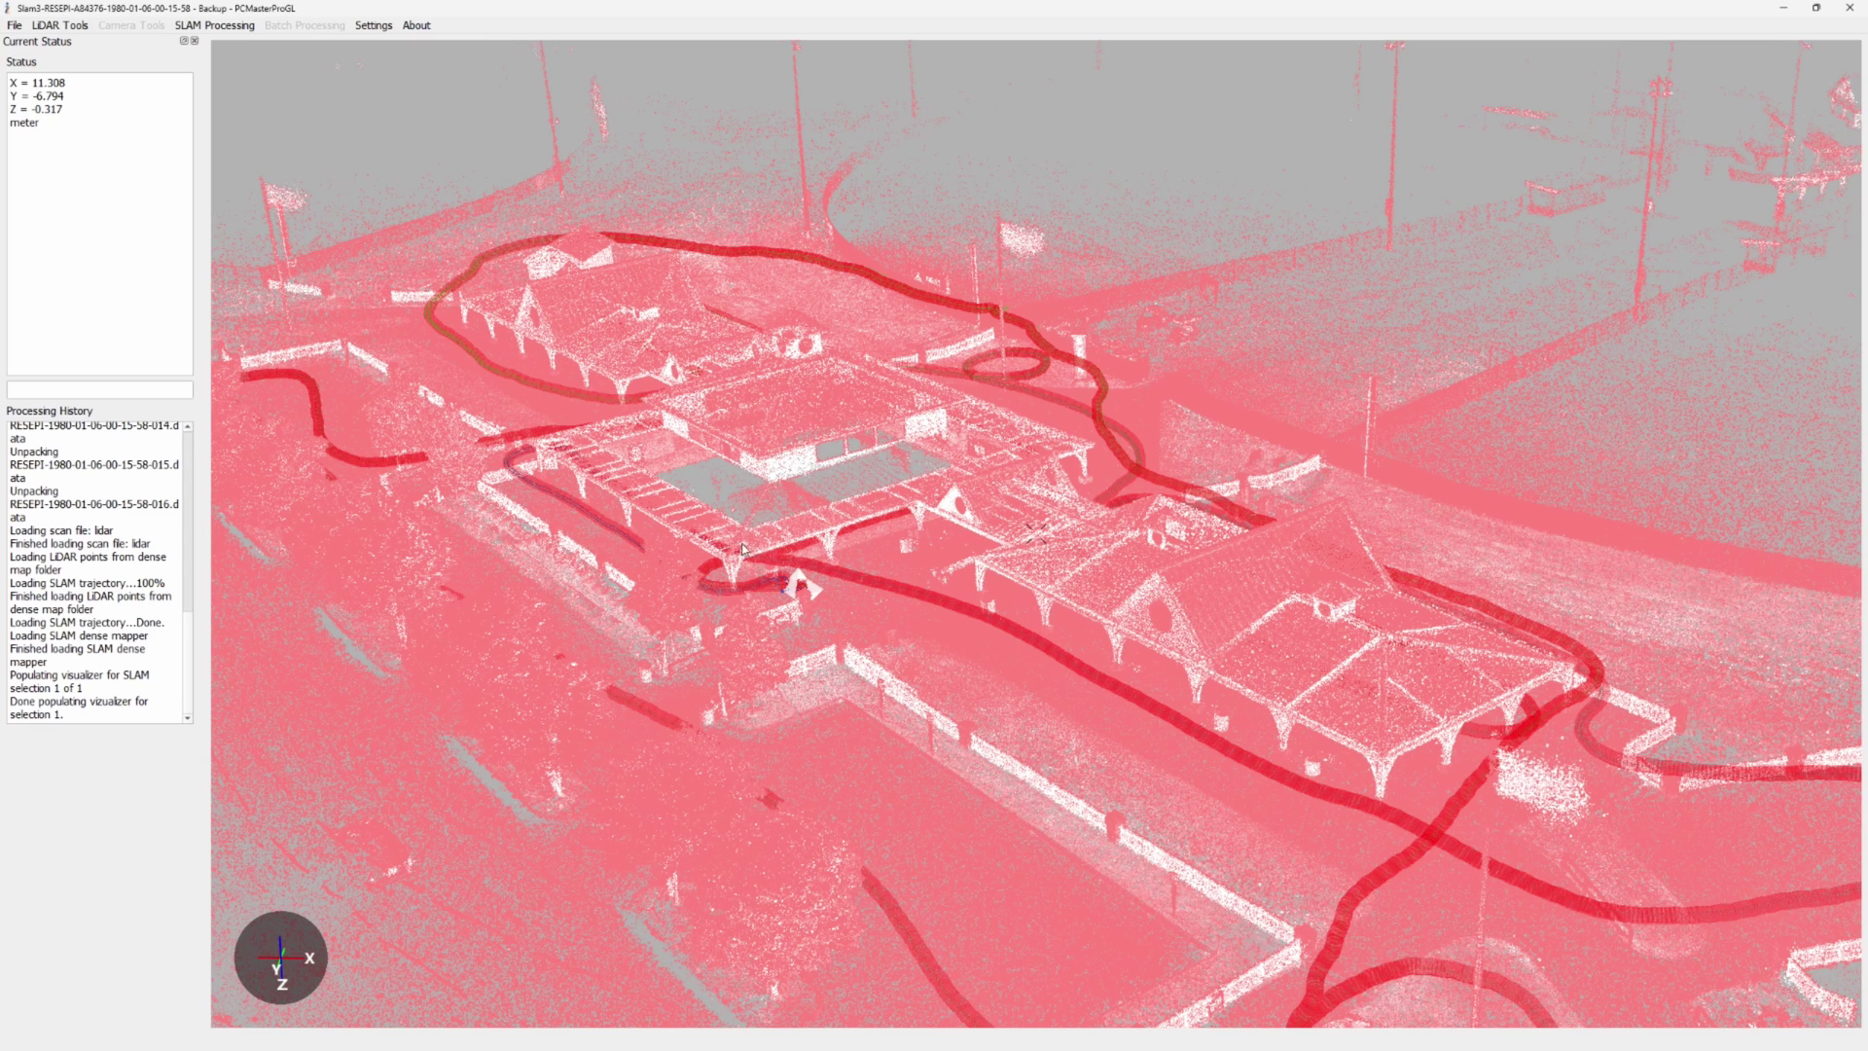
- Orbit to a steeper top-down view of the courtyard, move closer, and refocus on the pavilion
{"action": "scroll", "coordinate": [745, 555], "scroll_direction": "down", "scroll_amount": 5}
{"action": "scroll", "coordinate": [876, 543], "scroll_direction": "up", "scroll_amount": 3}
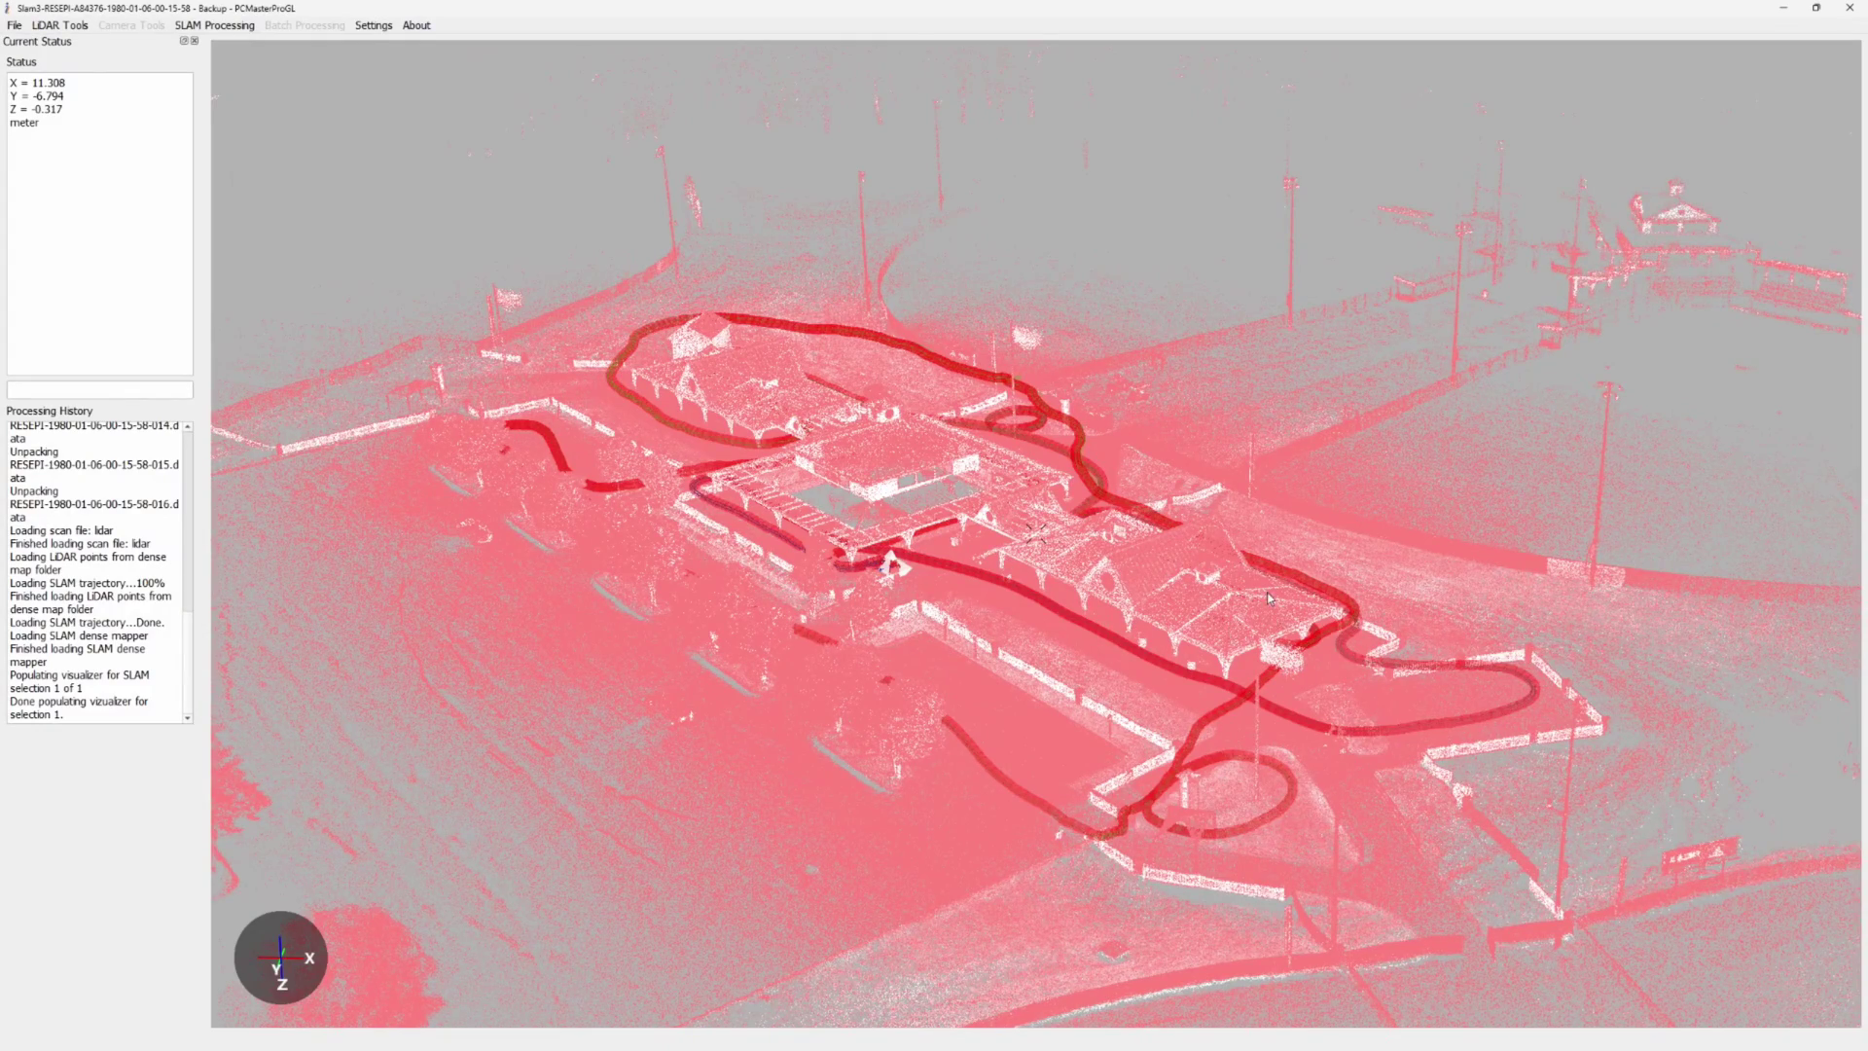
{"action": "scroll", "coordinate": [1269, 599], "scroll_direction": "up", "scroll_amount": 3}
{"action": "left_click_drag", "start_coordinate": [1270, 599], "coordinate": [1039, 866]}
{"action": "left_click_drag", "start_coordinate": [857, 602], "coordinate": [698, 477]}
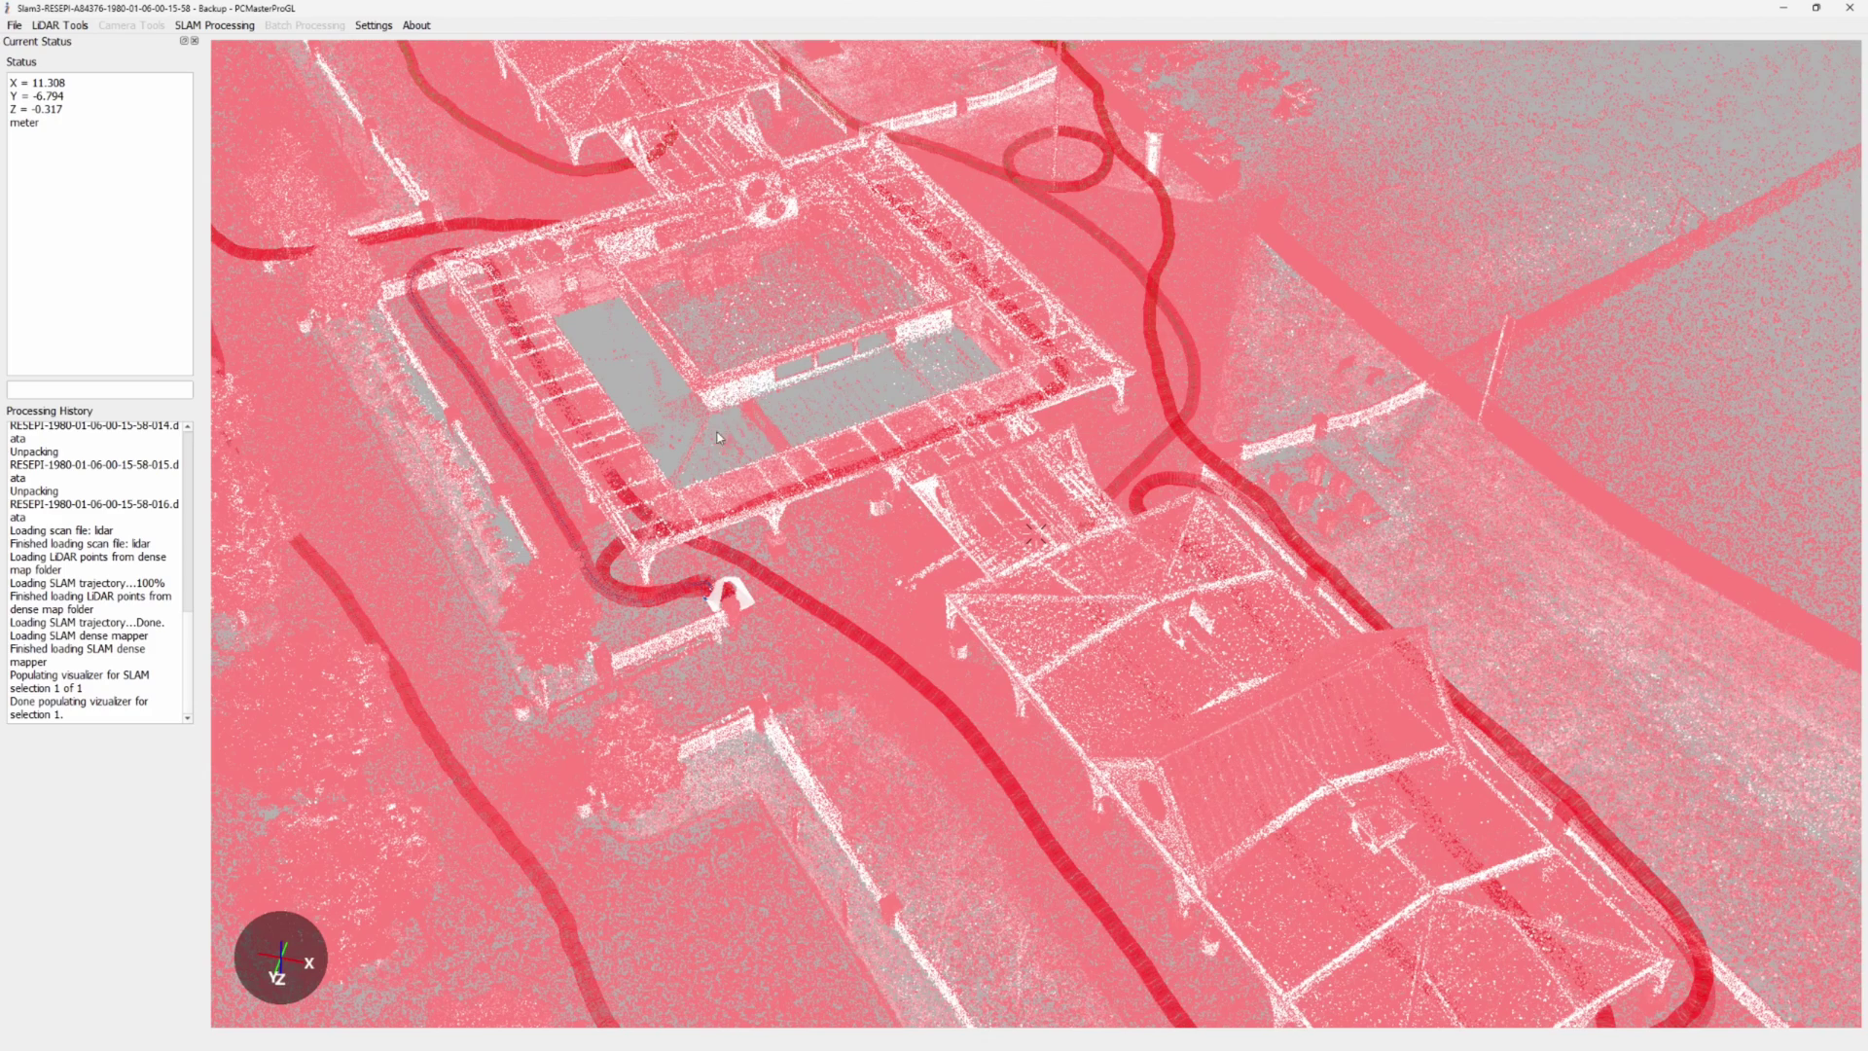
{"action": "scroll", "coordinate": [719, 438], "scroll_direction": "down", "scroll_amount": 2}
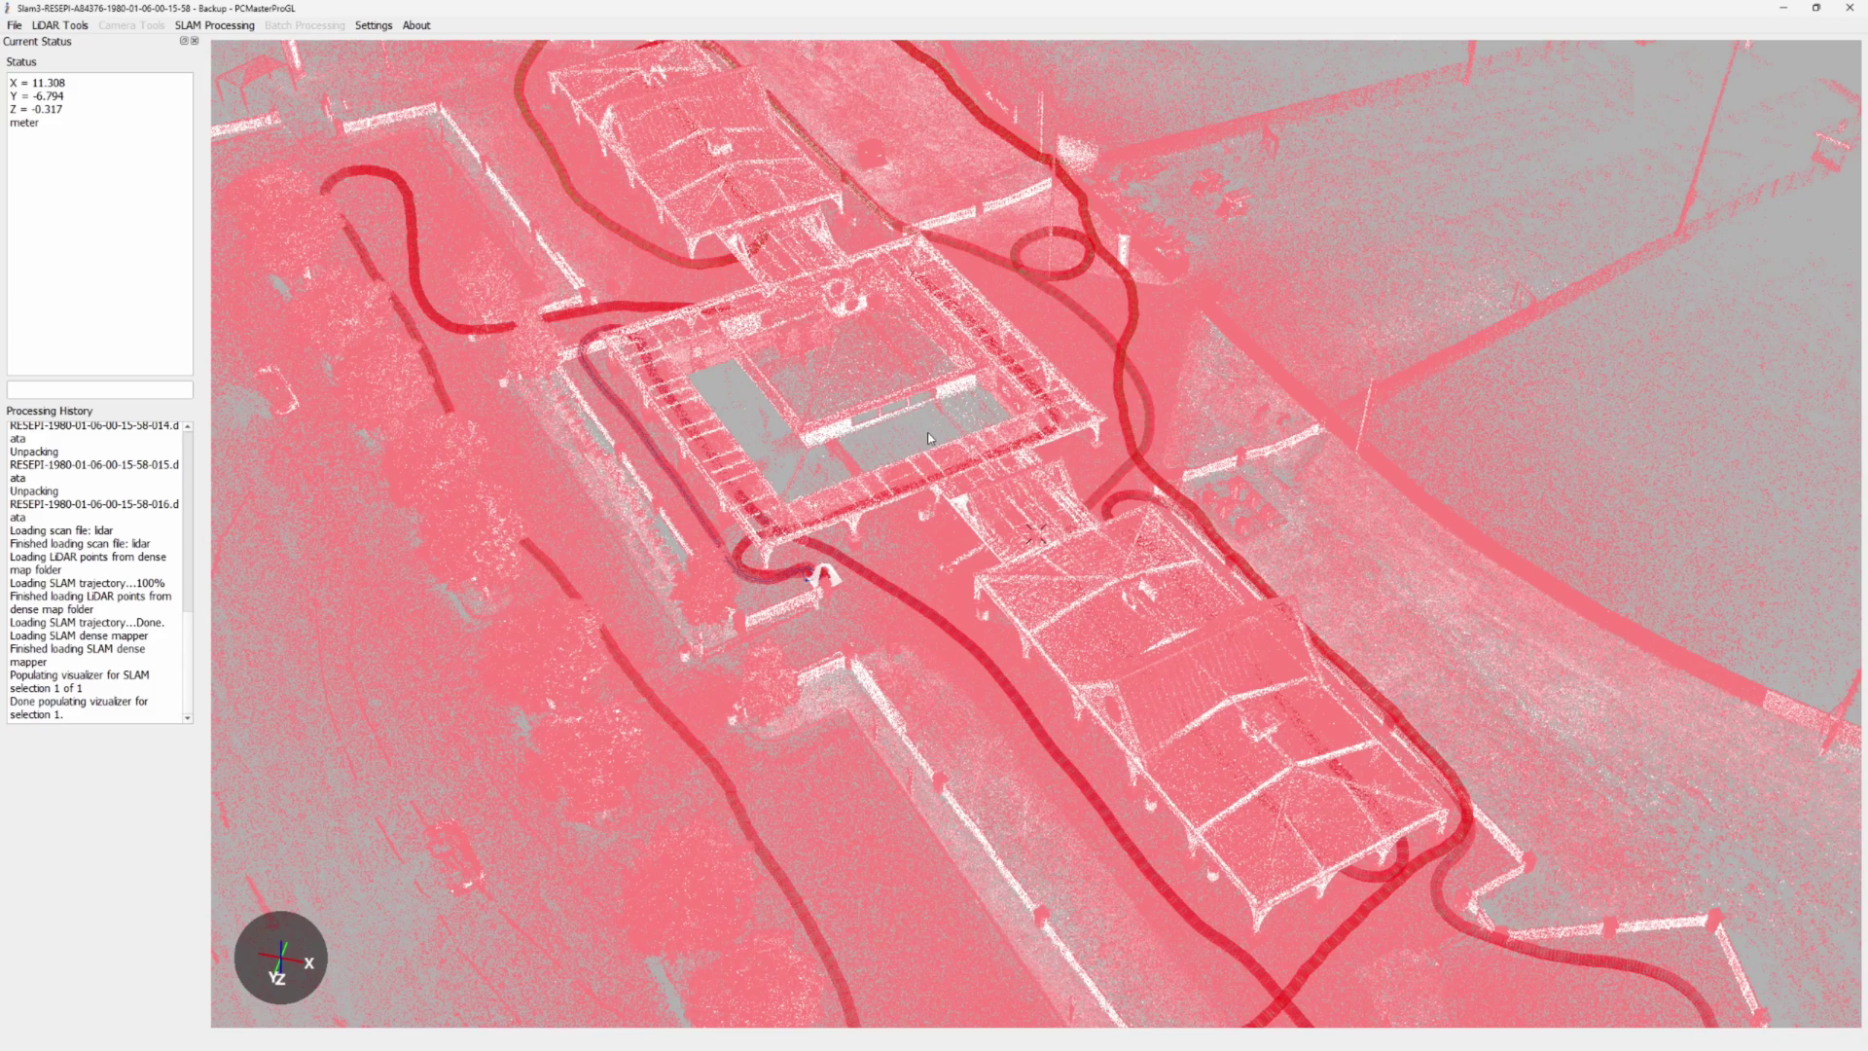
{"action": "scroll", "coordinate": [925, 438], "scroll_direction": "down", "scroll_amount": 3}
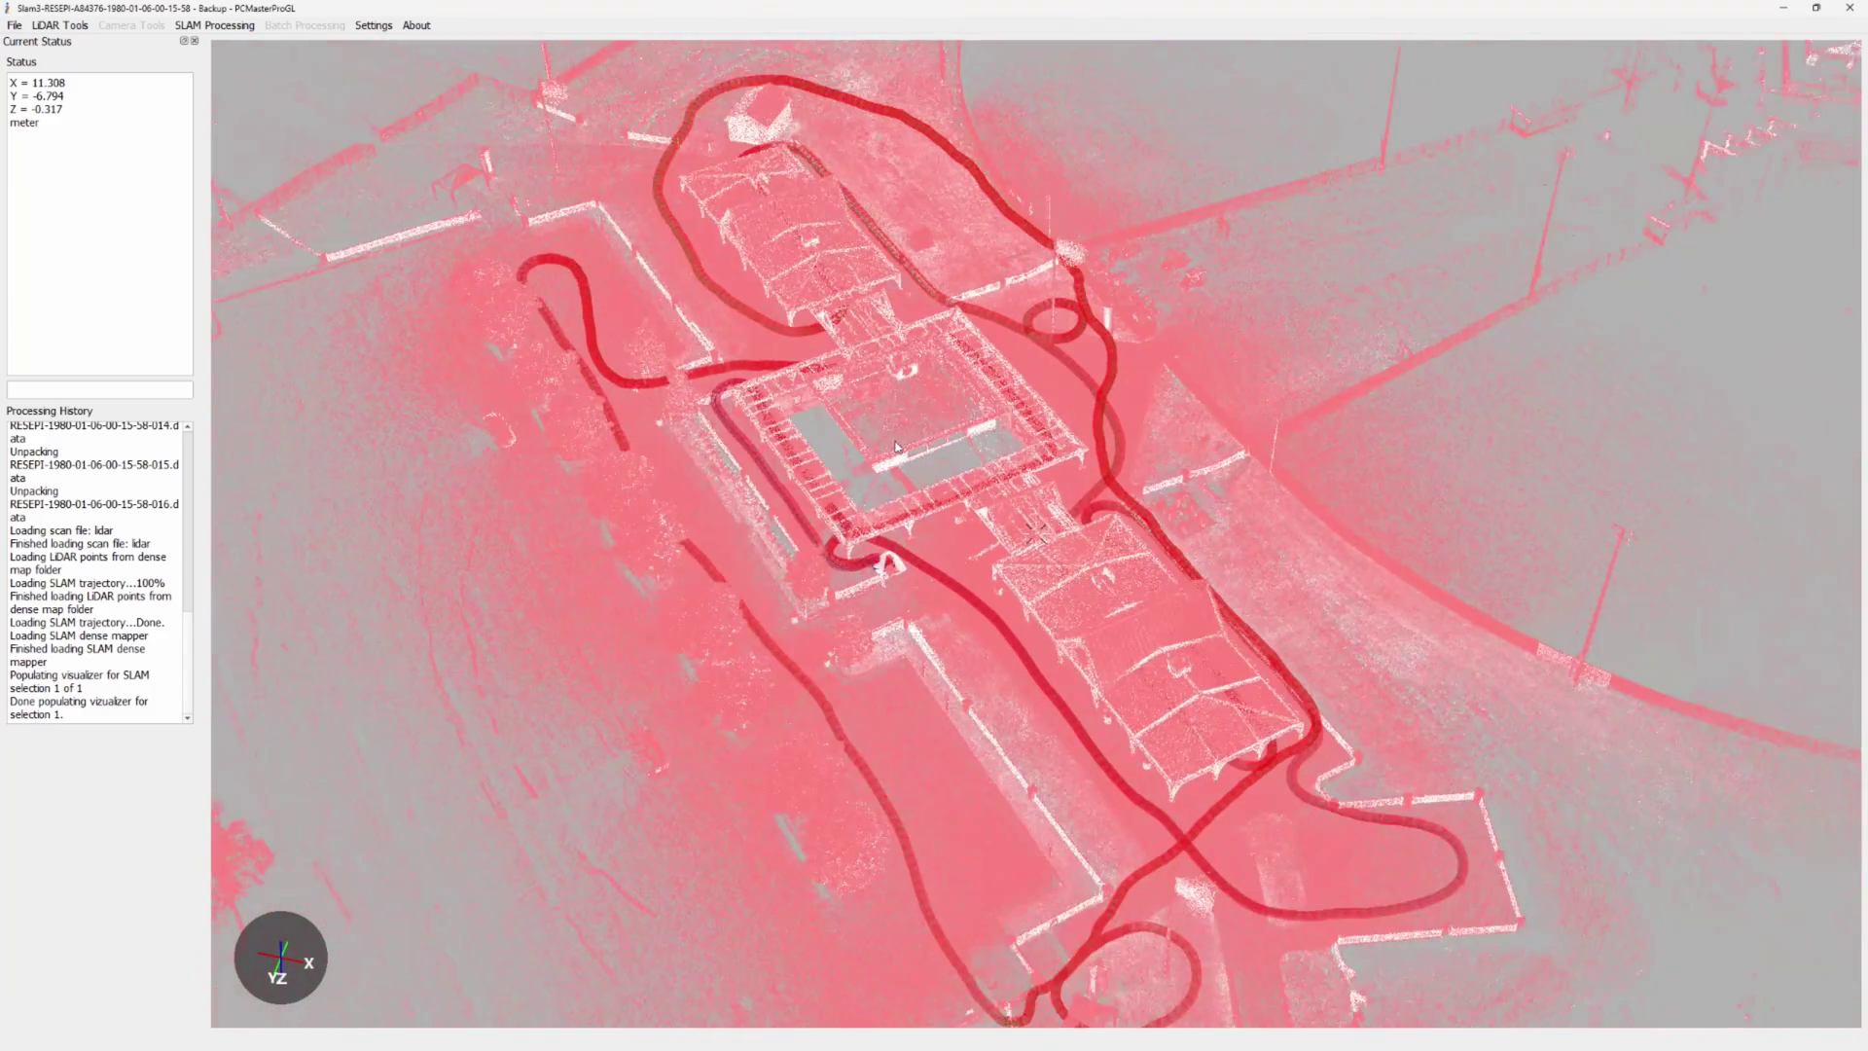
{"action": "left_click_drag", "start_coordinate": [914, 499], "coordinate": [1051, 486]}
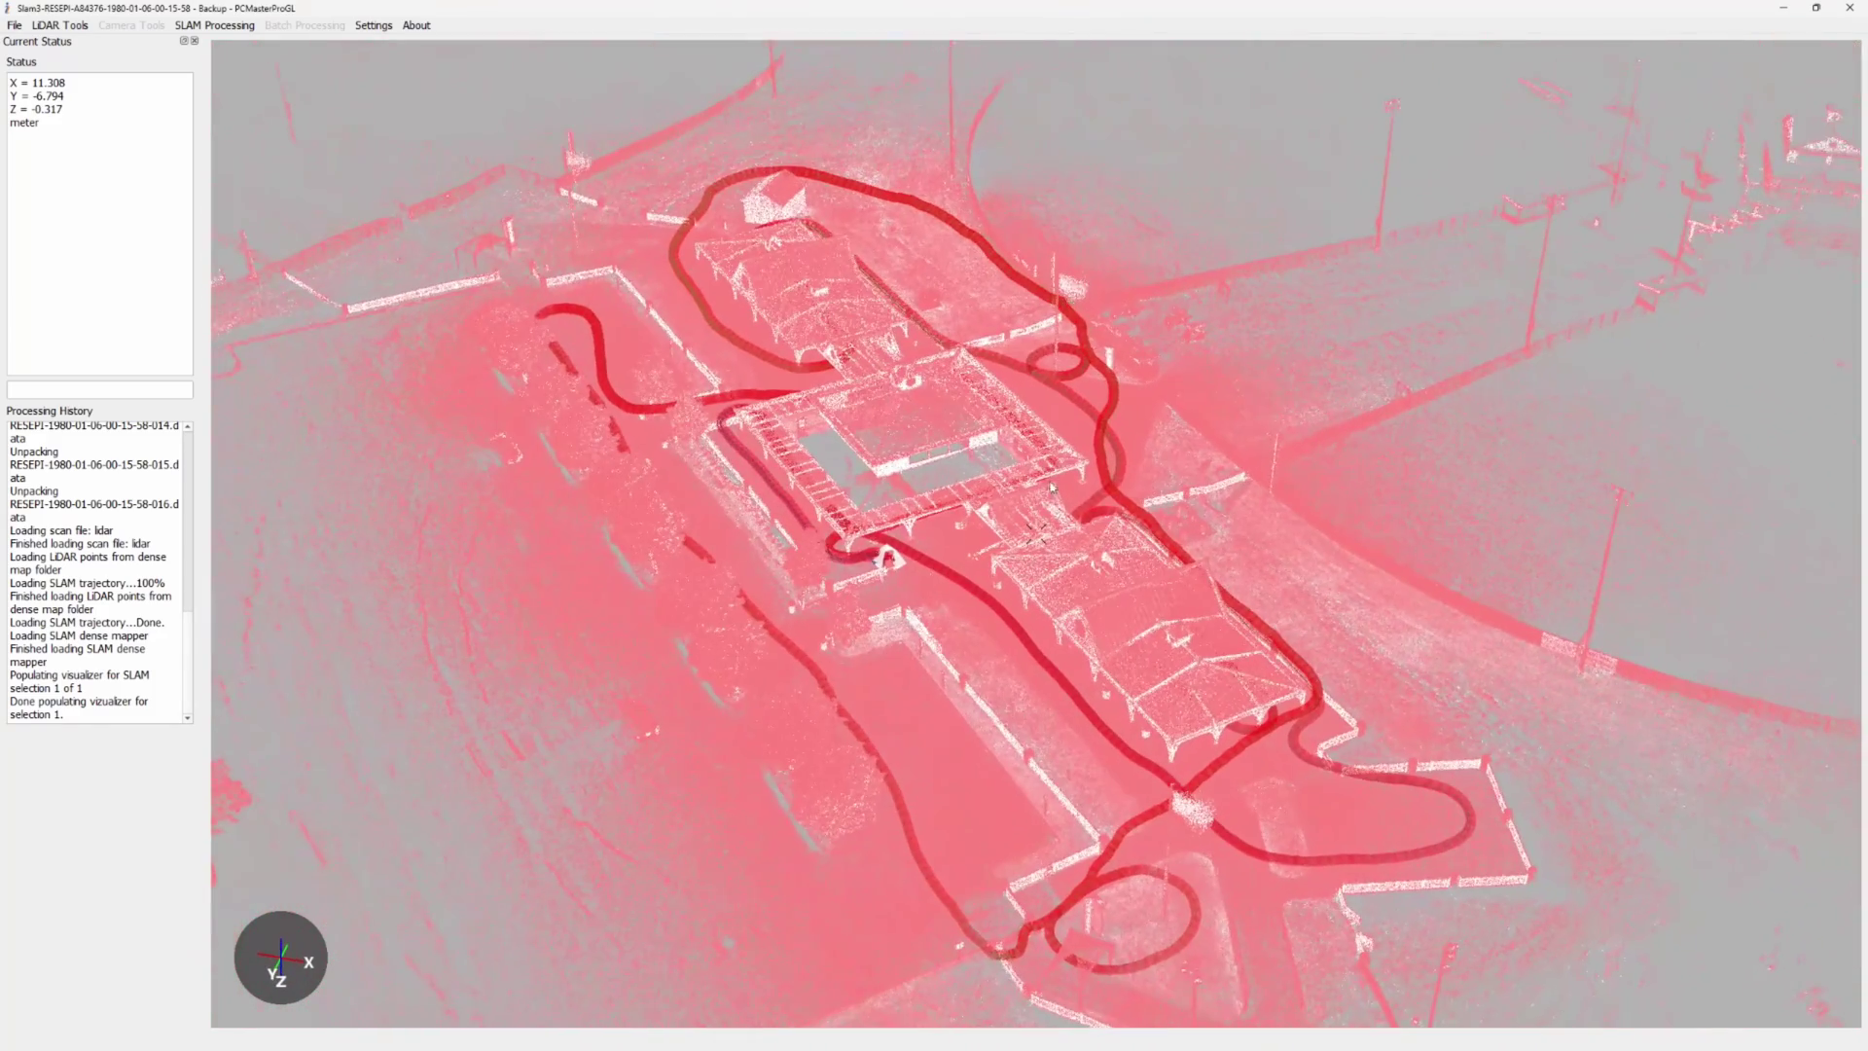
{"action": "right_click", "coordinate": [1150, 571]}
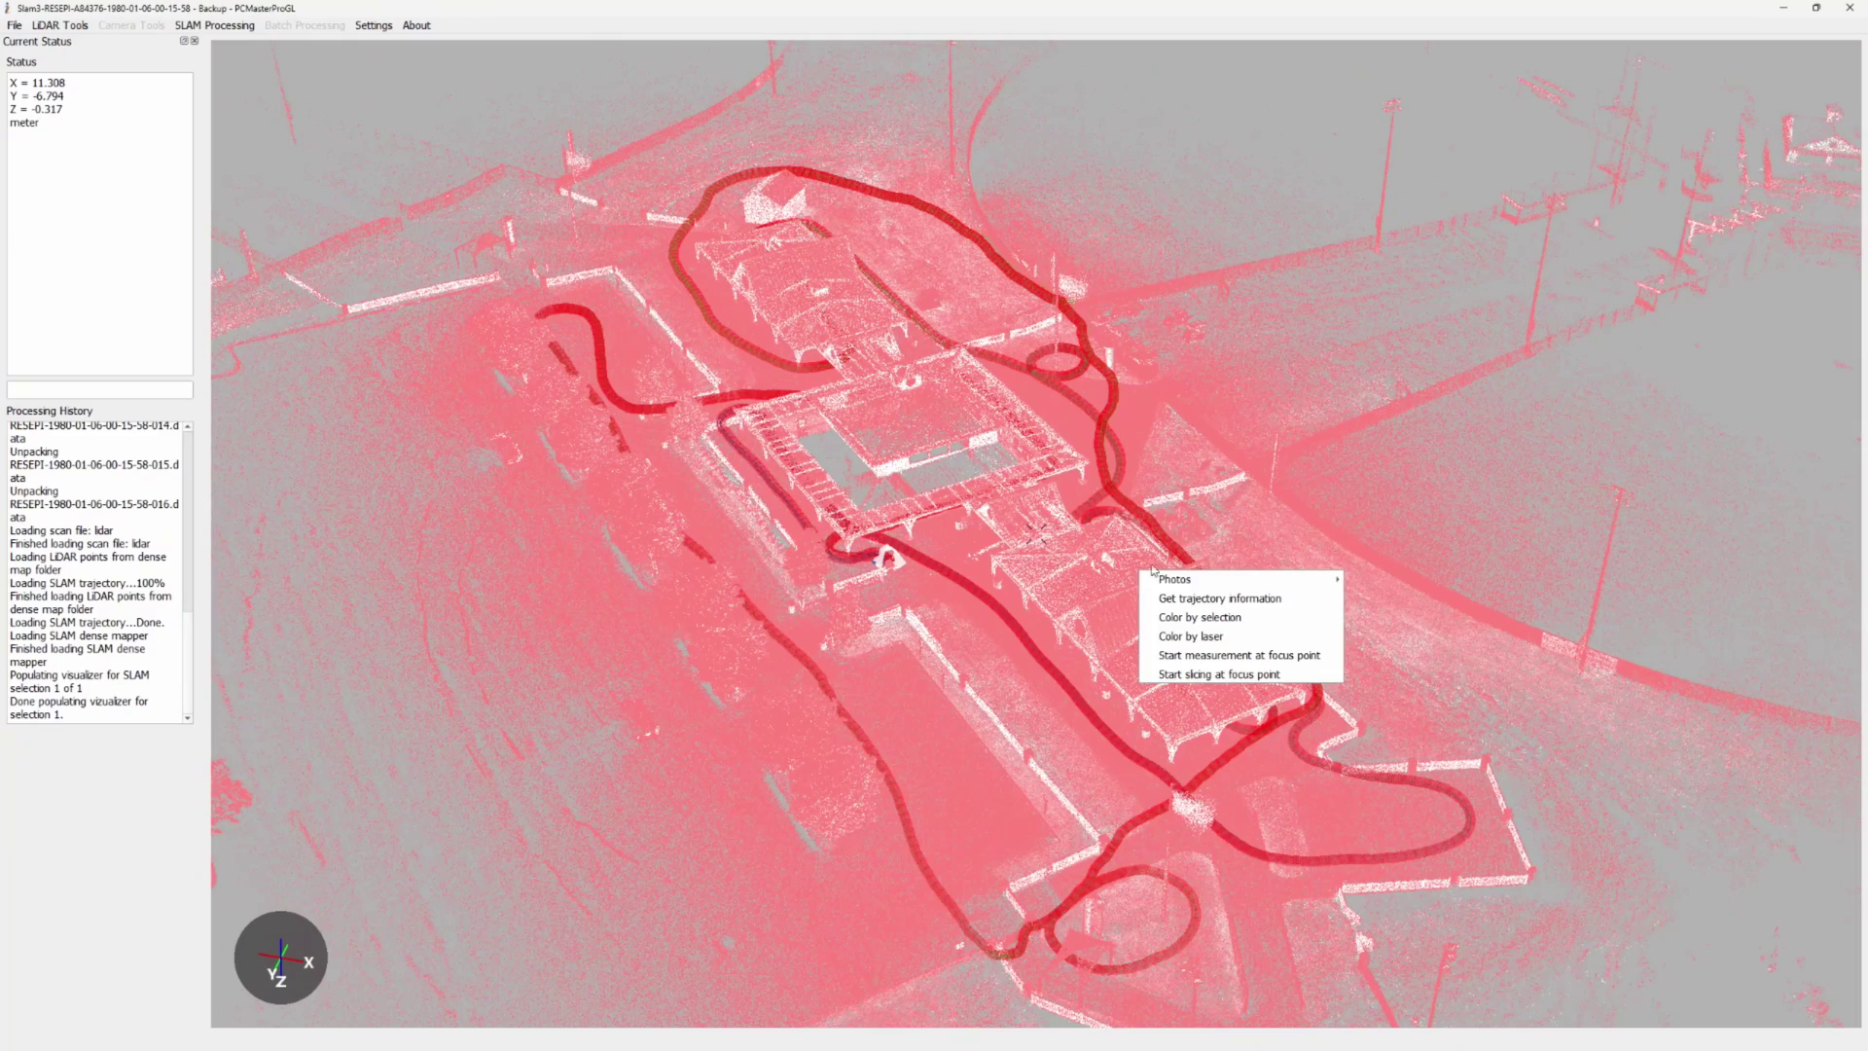
{"action": "left_click", "coordinate": [1039, 573]}
{"action": "scroll", "coordinate": [1090, 506], "scroll_direction": "up", "scroll_amount": 2}
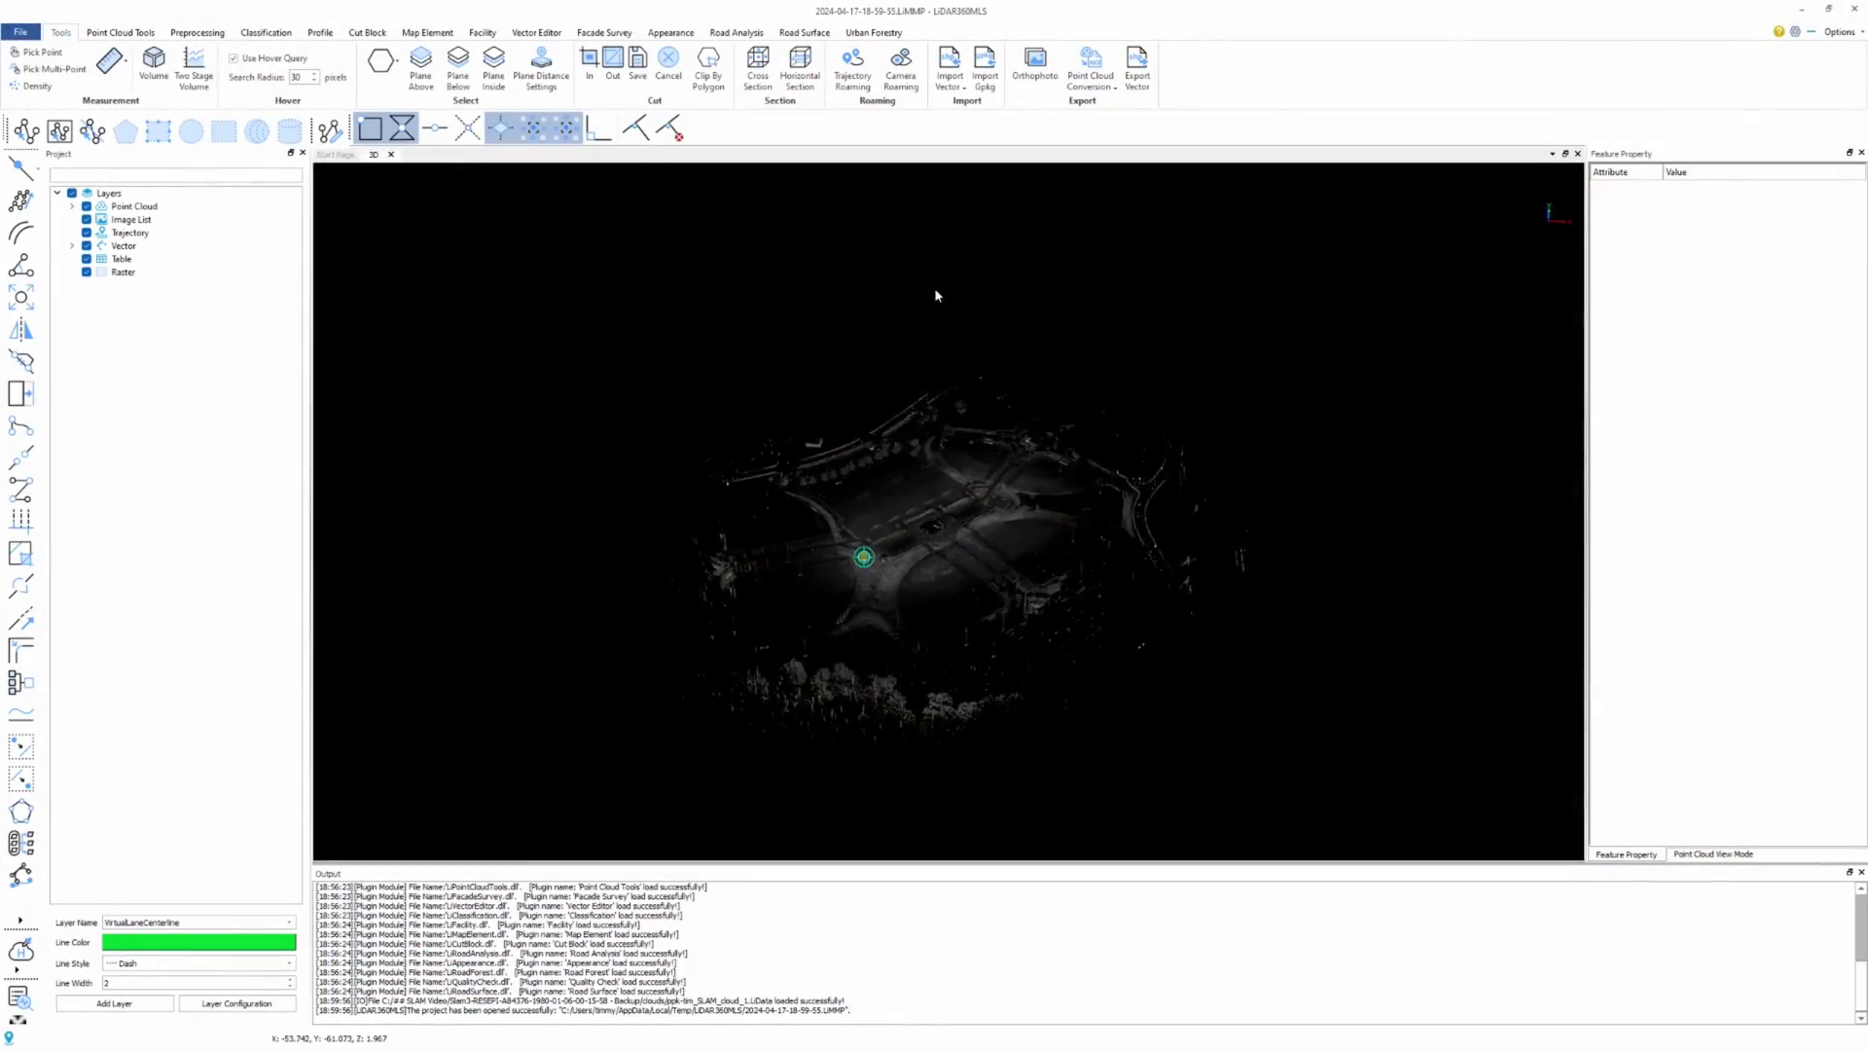
- Orbit around the buildings to a level view of the pavilion and a diagonal view of the fence
{"action": "left_click_drag", "start_coordinate": [936, 295], "coordinate": [925, 341]}
{"action": "scroll", "coordinate": [787, 479], "scroll_direction": "up", "scroll_amount": 5}
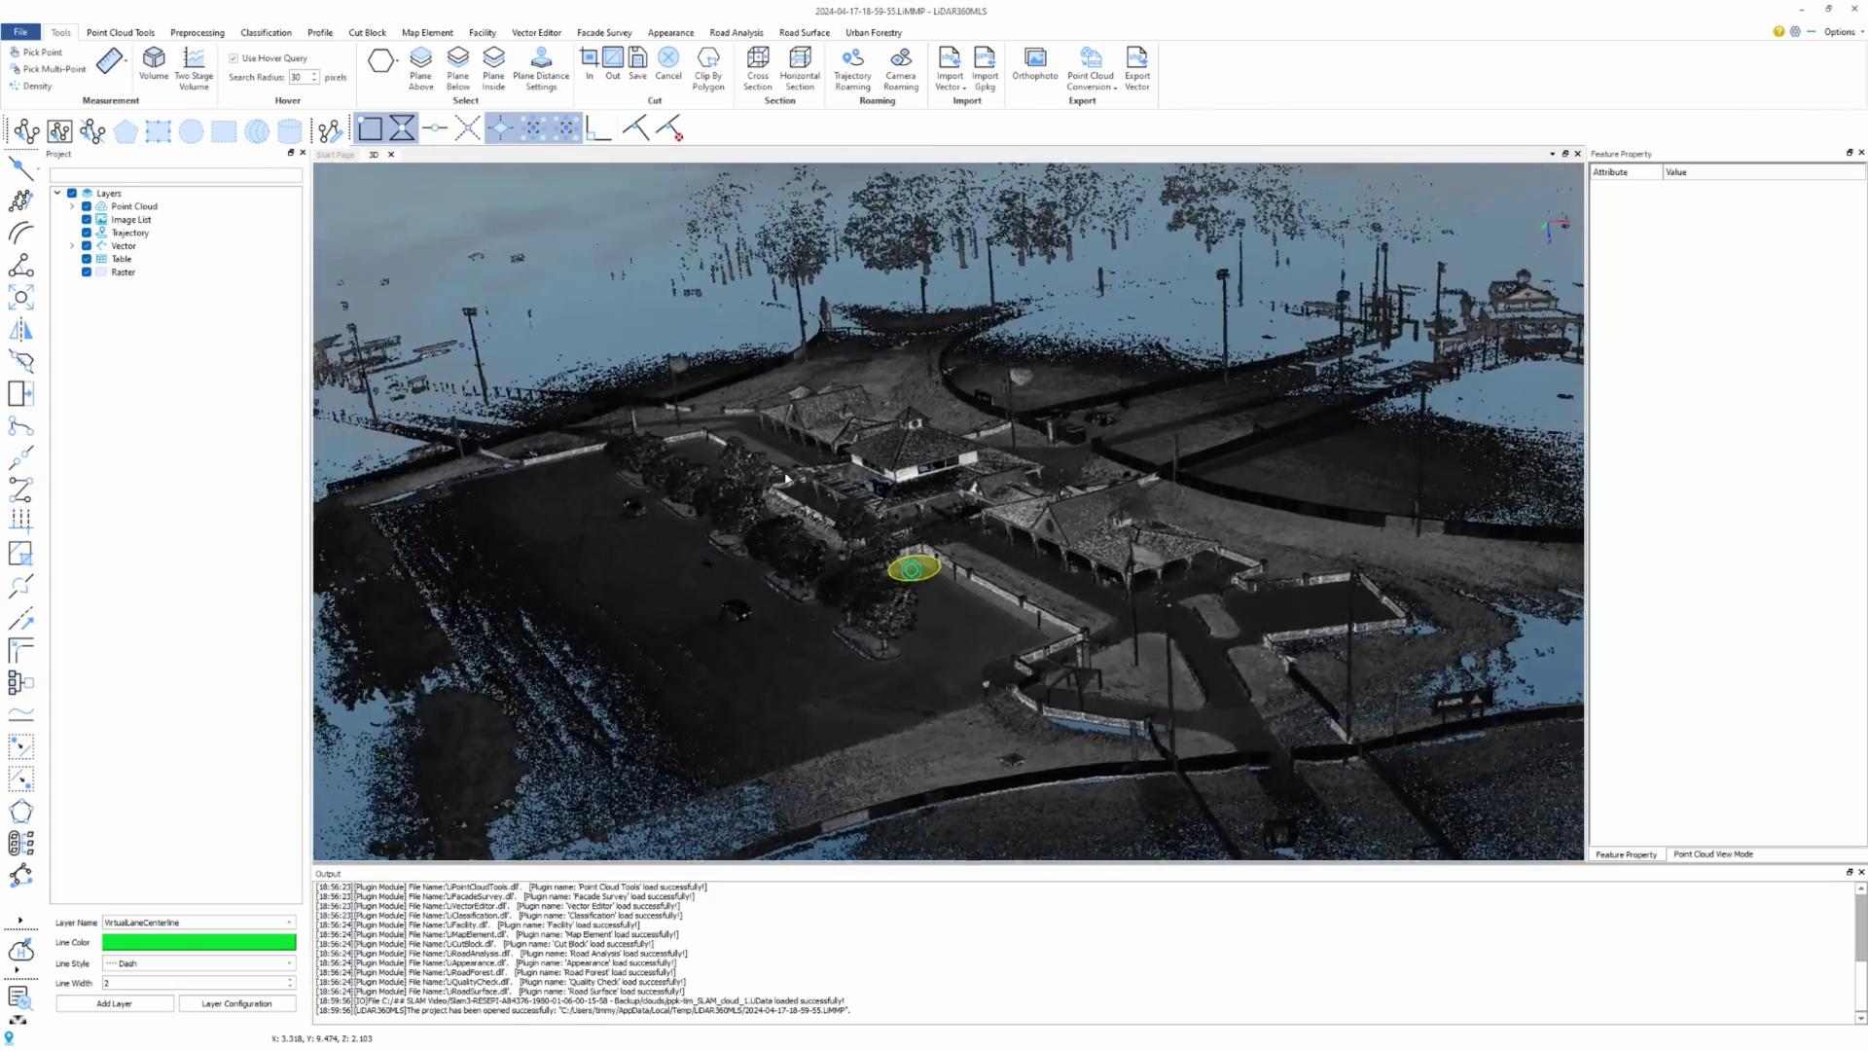
{"action": "mouse_move", "coordinate": [786, 479]}
{"action": "left_mouse_down"}
{"action": "mouse_move", "coordinate": [1027, 596]}
{"action": "mouse_move", "coordinate": [686, 335]}
{"action": "mouse_move", "coordinate": [915, 637]}
{"action": "mouse_move", "coordinate": [571, 588]}
{"action": "mouse_move", "coordinate": [512, 600]}
{"action": "mouse_move", "coordinate": [821, 522]}
{"action": "mouse_move", "coordinate": [1134, 616]}
{"action": "mouse_move", "coordinate": [839, 498]}
{"action": "mouse_move", "coordinate": [716, 533]}
{"action": "mouse_move", "coordinate": [740, 545]}
{"action": "left_mouse_up"}
{"action": "scroll", "coordinate": [925, 715], "scroll_direction": "up", "scroll_amount": 3}
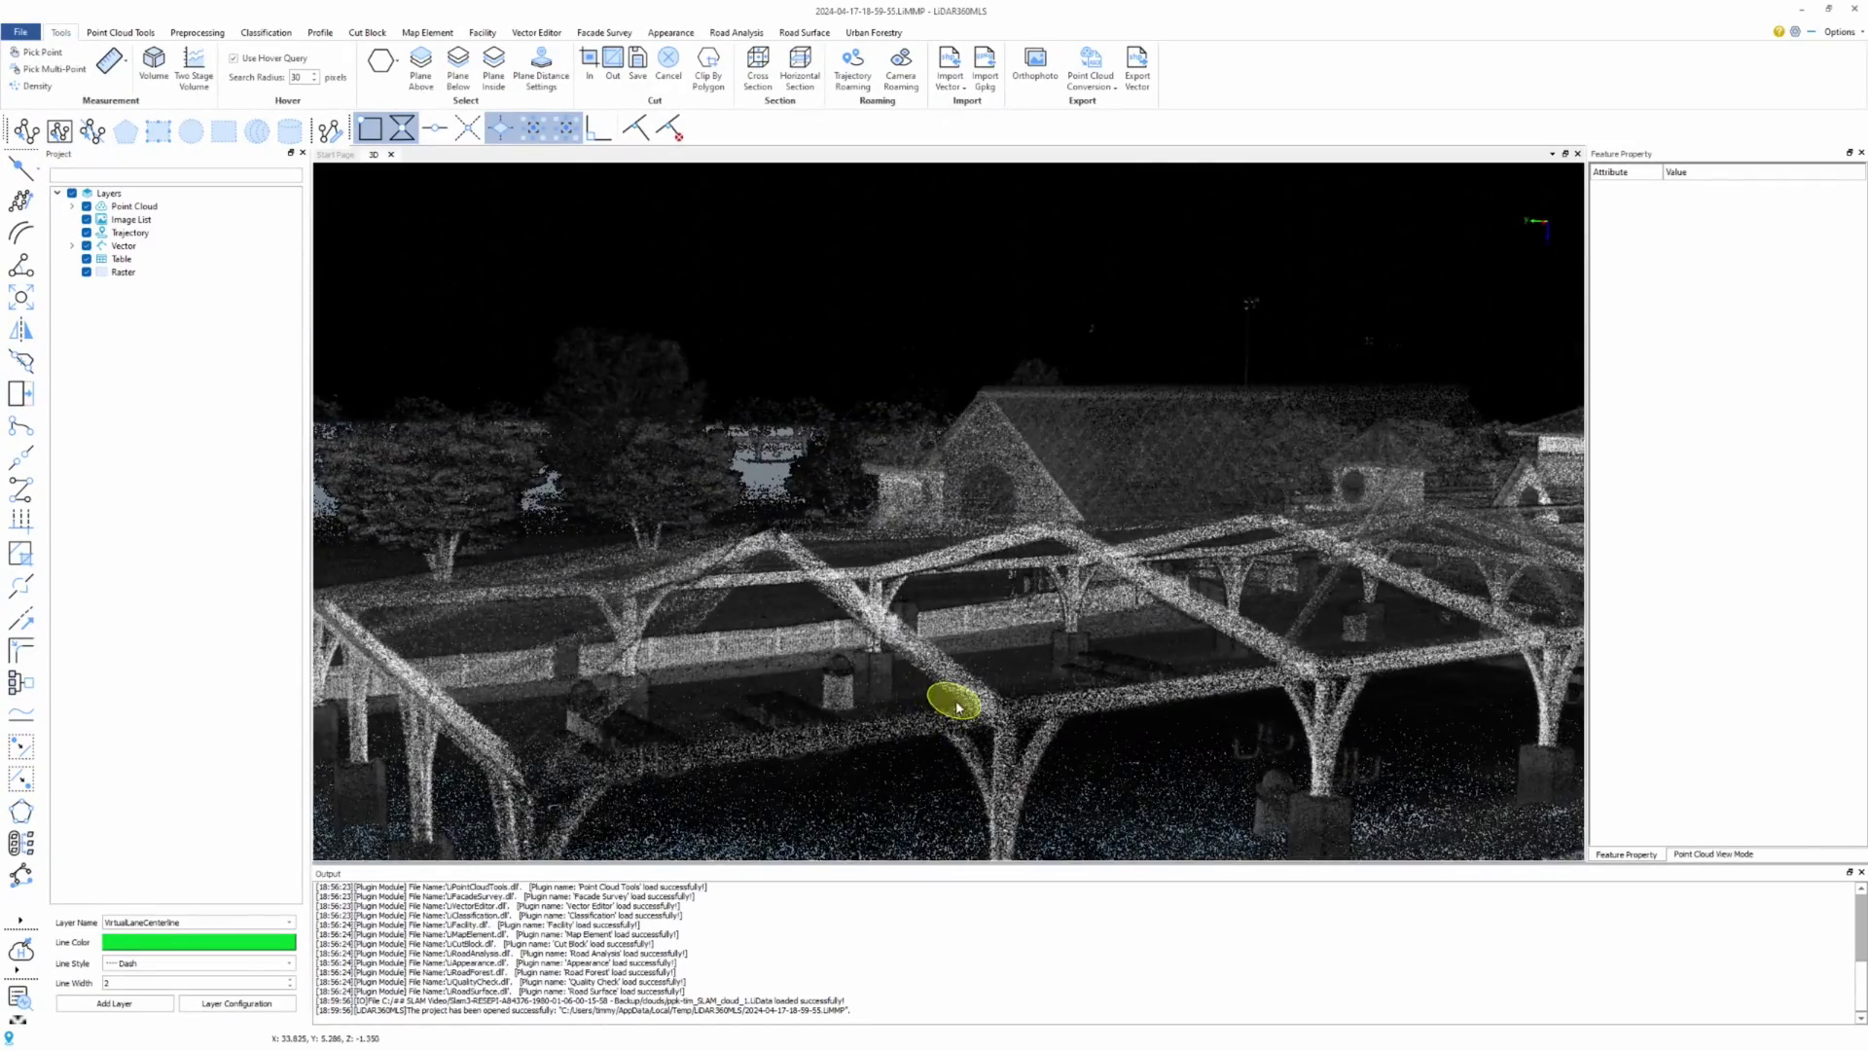
{"action": "mouse_move", "coordinate": [956, 707]}
{"action": "left_mouse_down"}
{"action": "mouse_move", "coordinate": [993, 564]}
{"action": "mouse_move", "coordinate": [1021, 577]}
{"action": "left_mouse_up"}
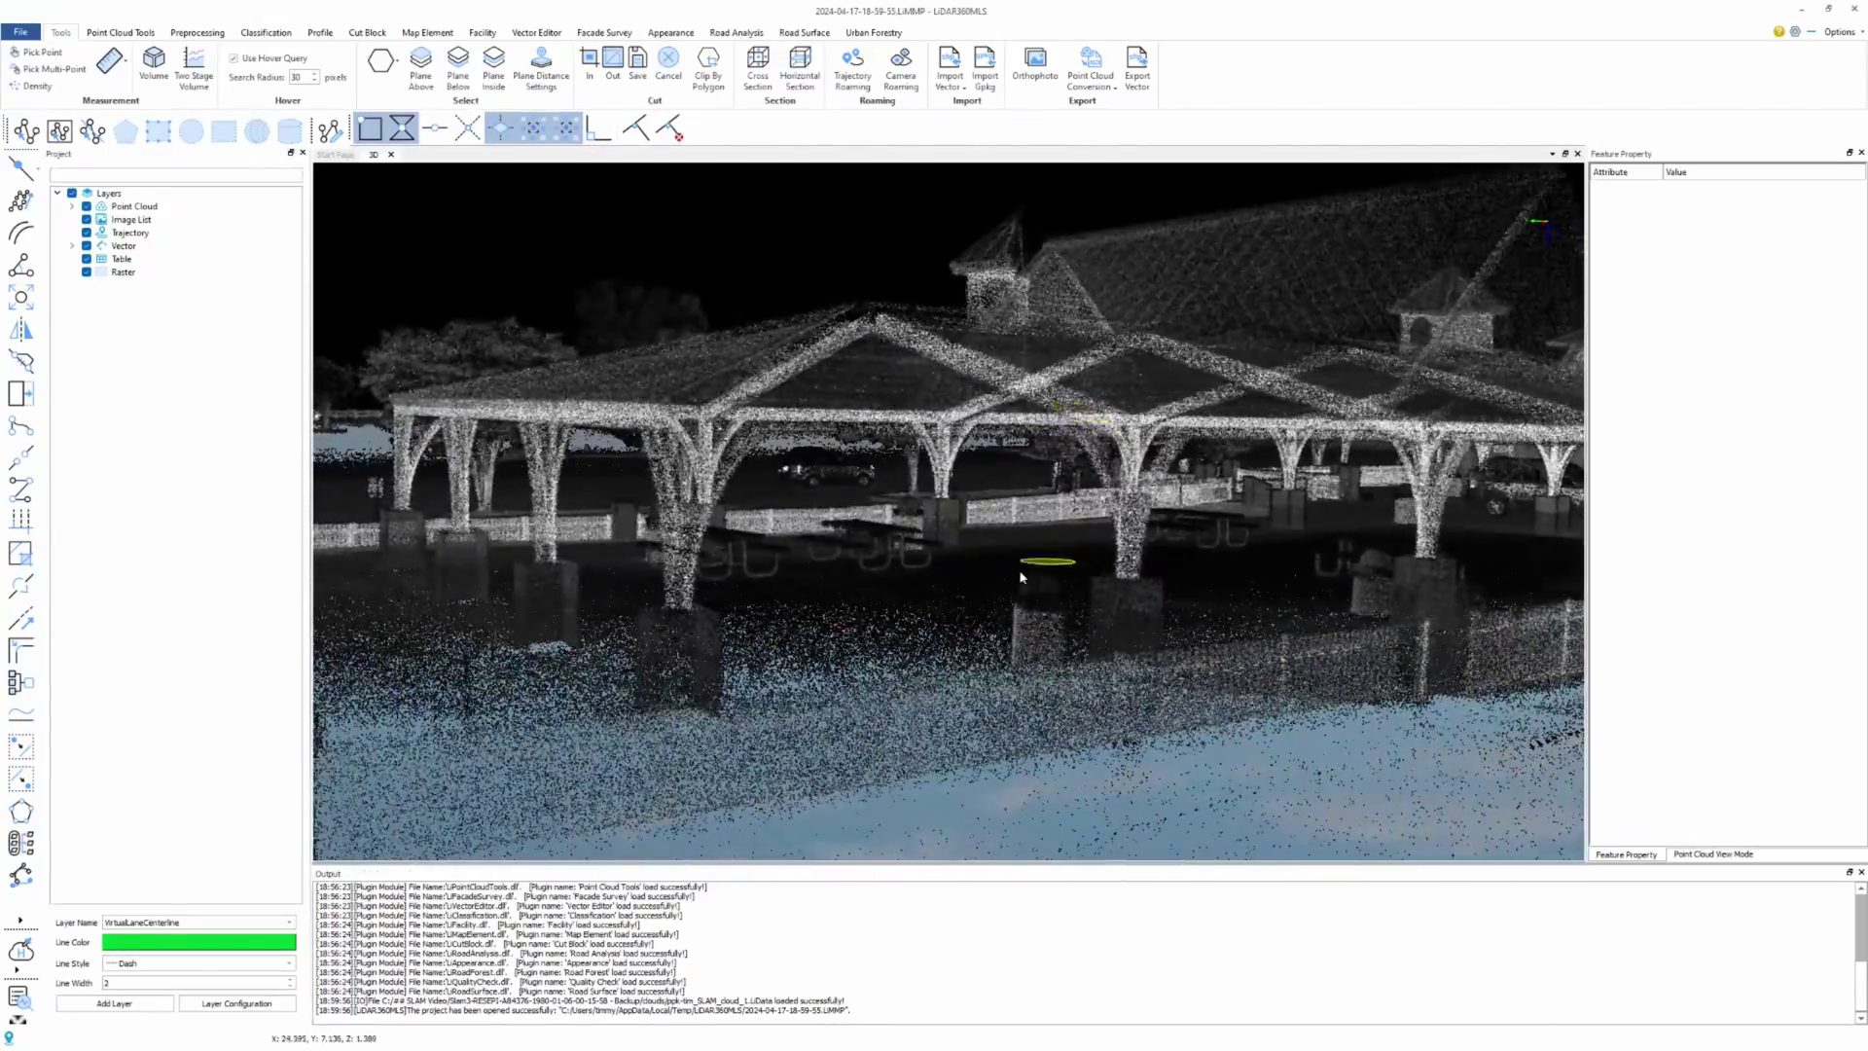
{"action": "scroll", "coordinate": [1021, 577], "scroll_direction": "up", "scroll_amount": 5}
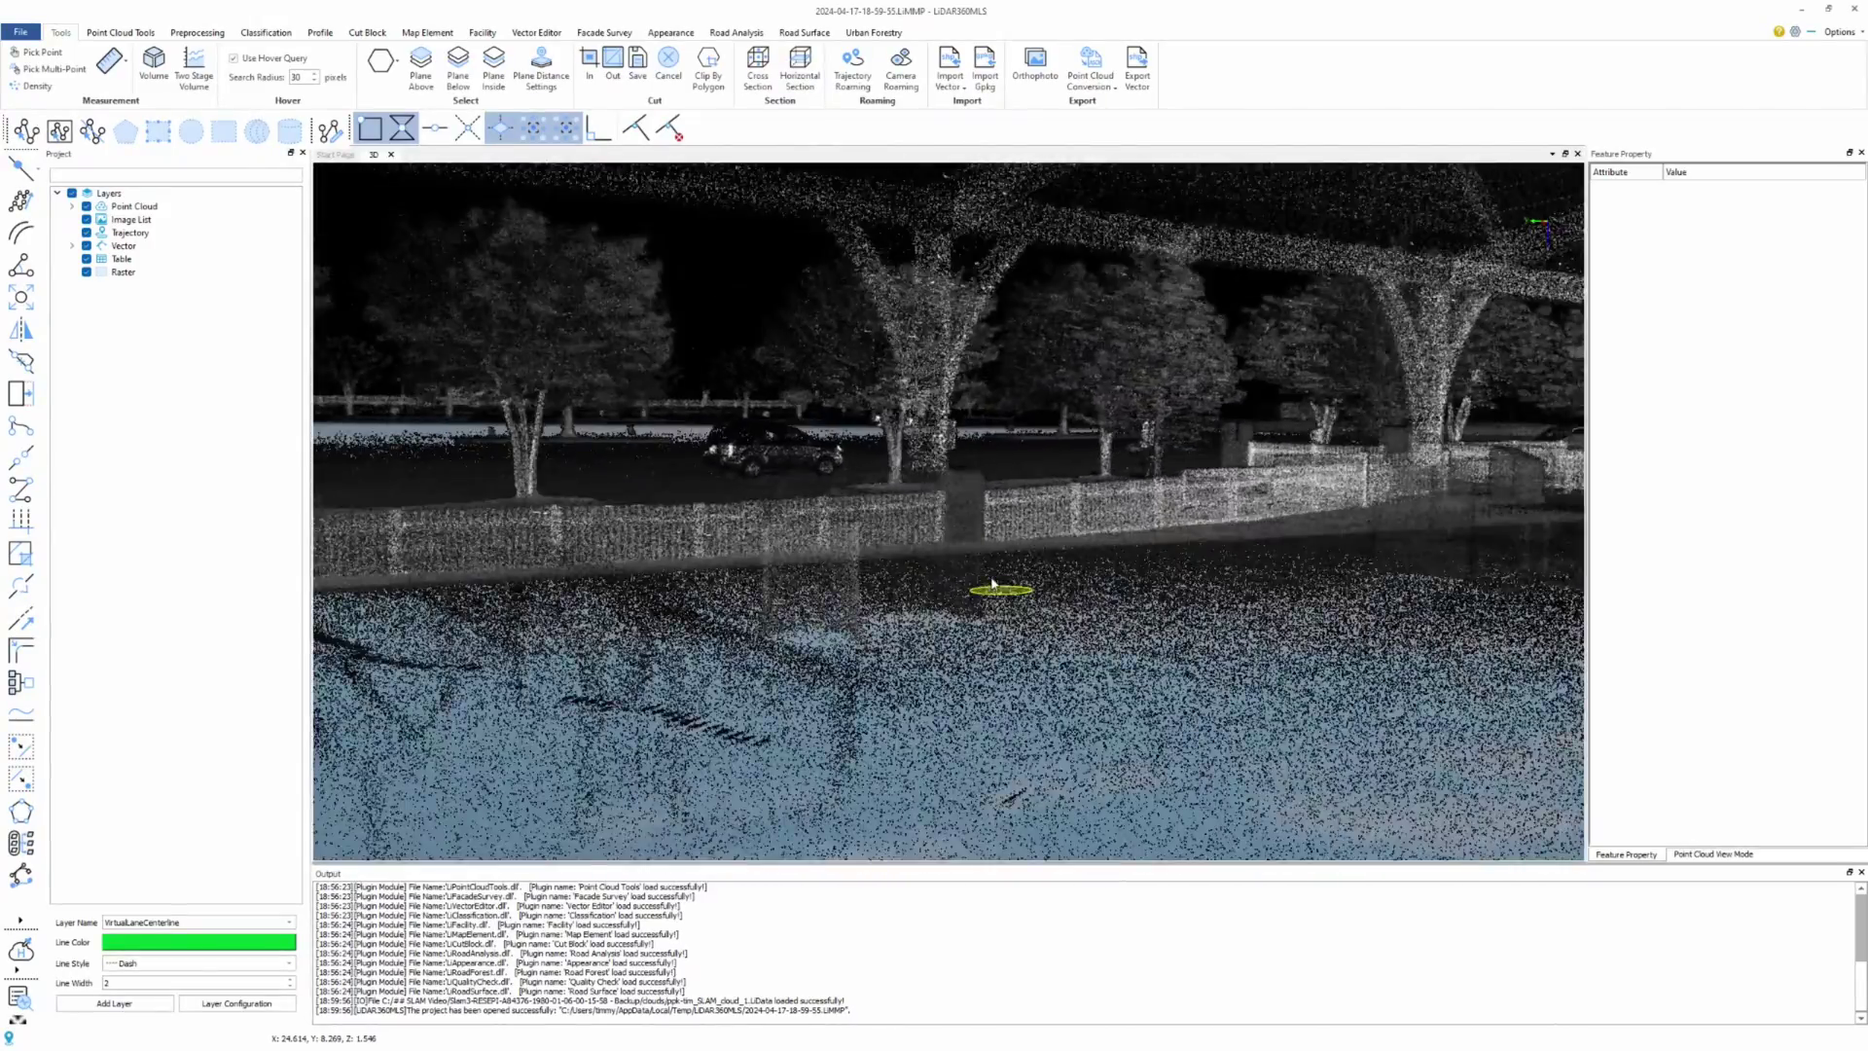
{"action": "mouse_move", "coordinate": [992, 584]}
{"action": "left_mouse_down"}
{"action": "mouse_move", "coordinate": [1289, 574]}
{"action": "mouse_move", "coordinate": [1255, 657]}
{"action": "mouse_move", "coordinate": [1041, 567]}
{"action": "left_mouse_up"}
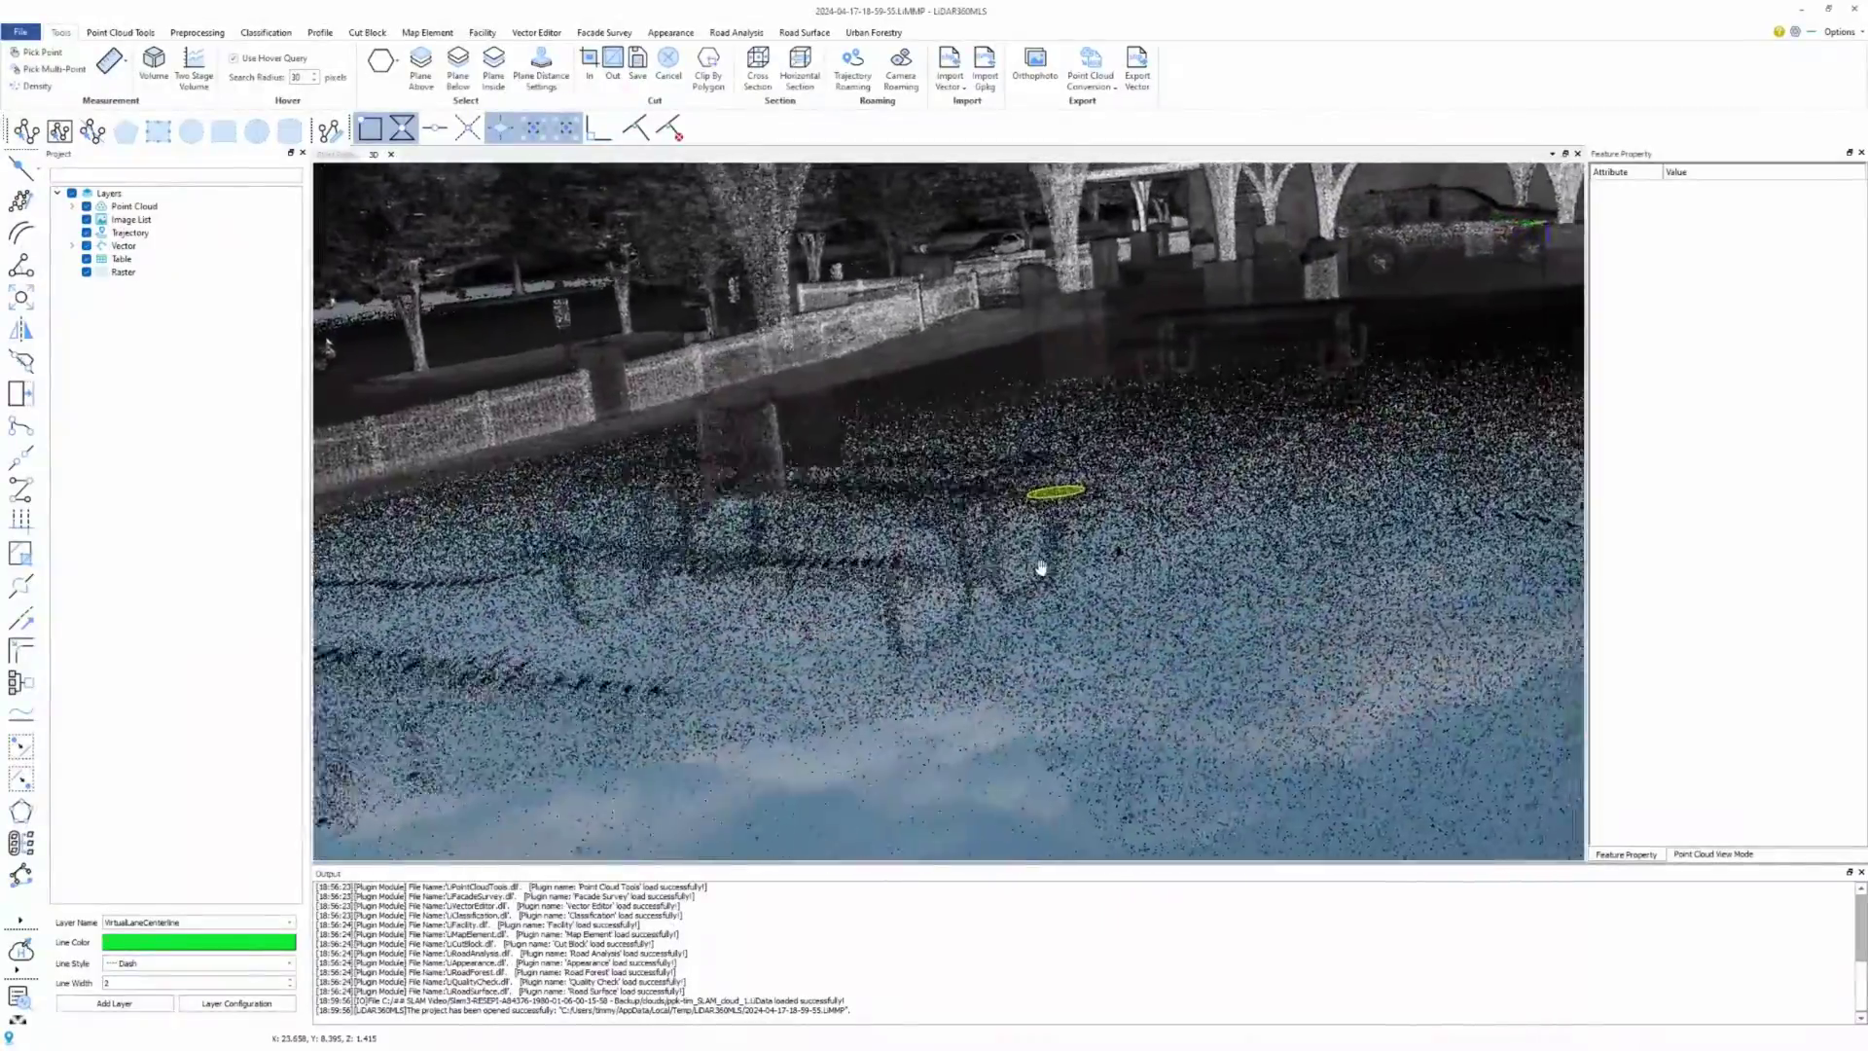
{"action": "scroll", "coordinate": [1012, 582], "scroll_direction": "up", "scroll_amount": 5}
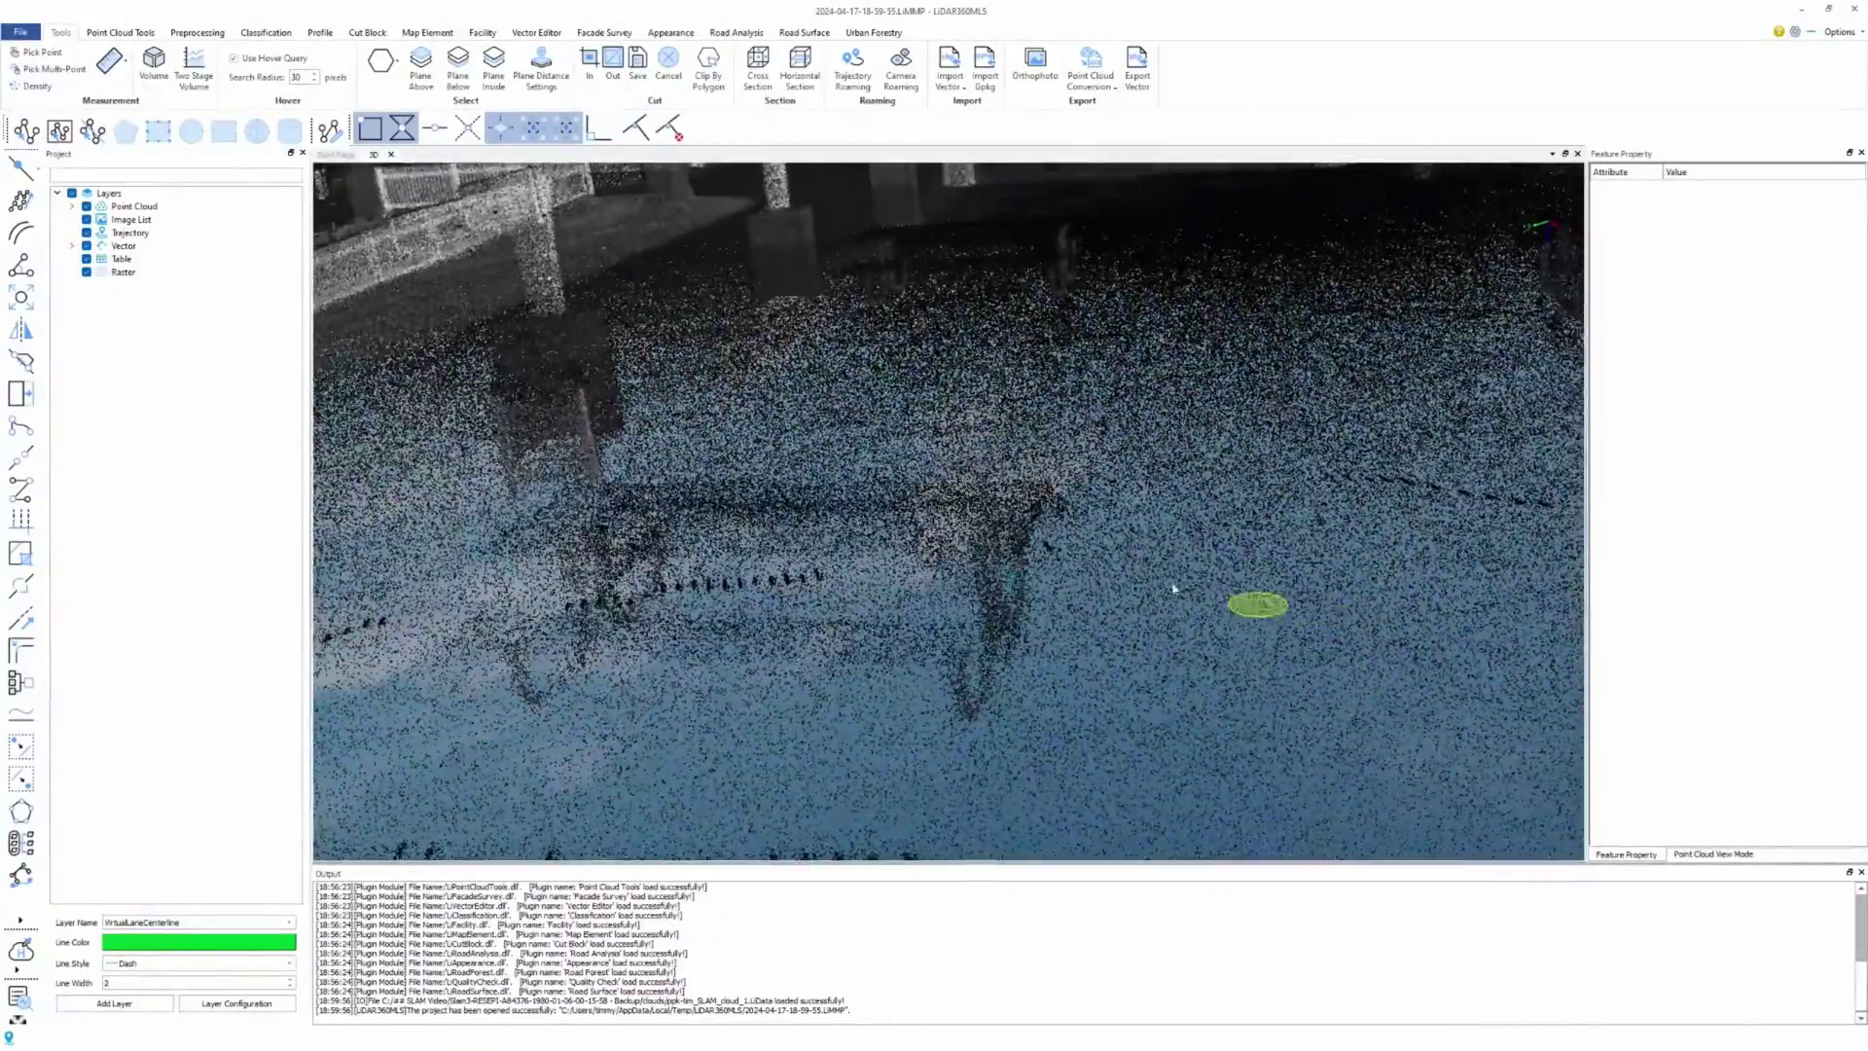
- Orbit to a level view of the bridge pillars, zoom, then look down on the carport
{"action": "mouse_move", "coordinate": [1174, 589]}
{"action": "left_mouse_down"}
{"action": "mouse_move", "coordinate": [1094, 407]}
{"action": "mouse_move", "coordinate": [1213, 390]}
{"action": "left_mouse_up"}
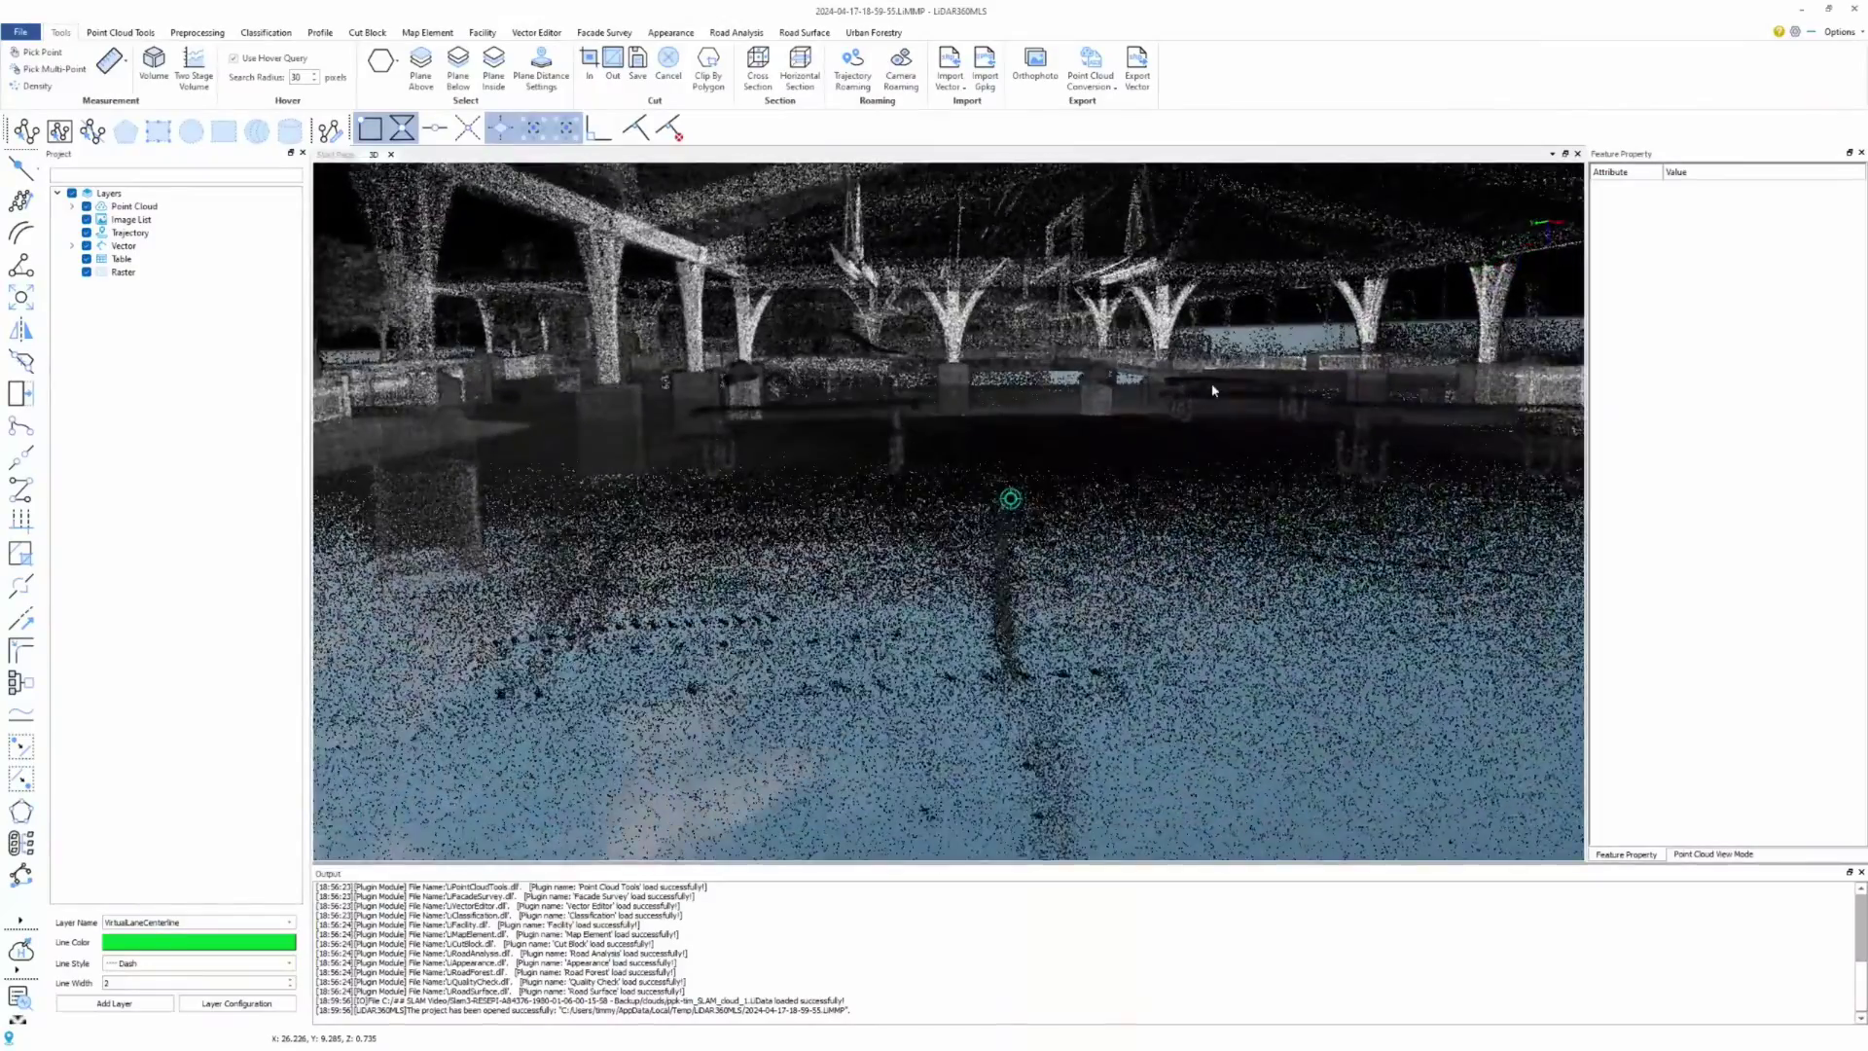
{"action": "scroll", "coordinate": [1027, 418], "scroll_direction": "up", "scroll_amount": 5}
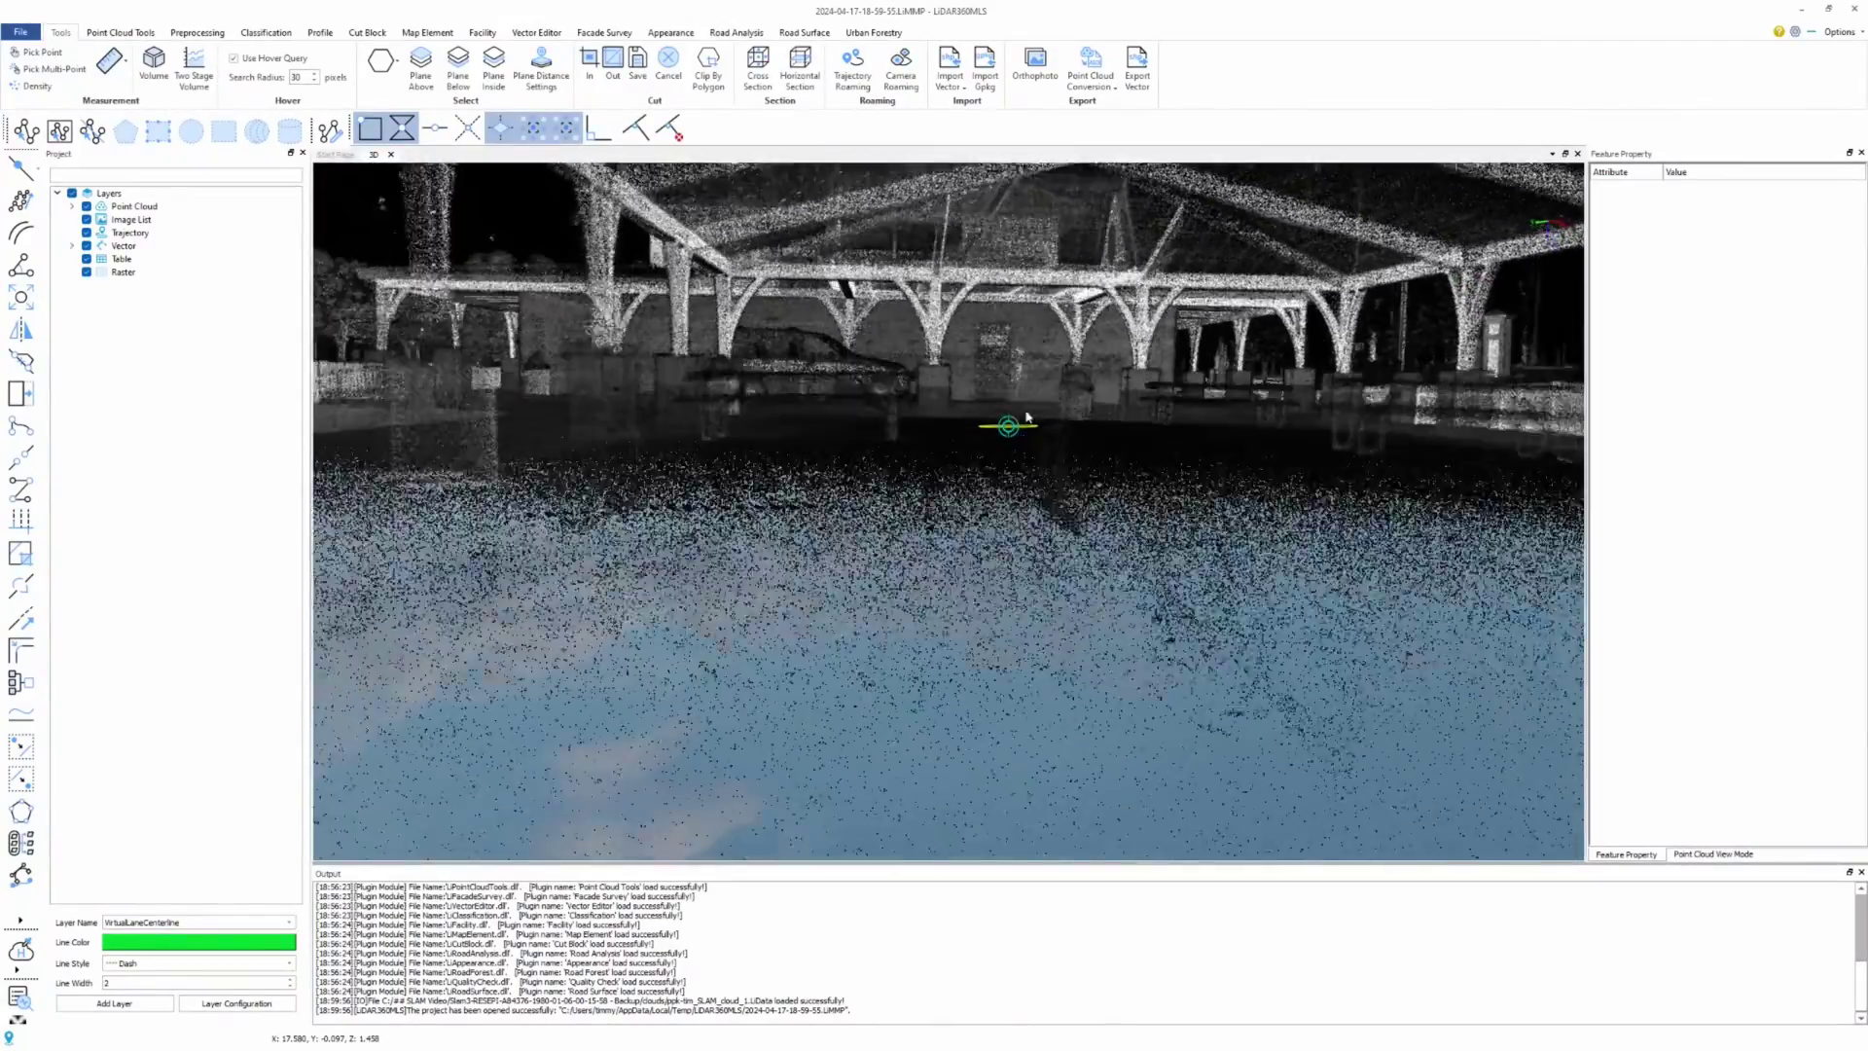
{"action": "scroll", "coordinate": [1026, 420], "scroll_direction": "up", "scroll_amount": 5}
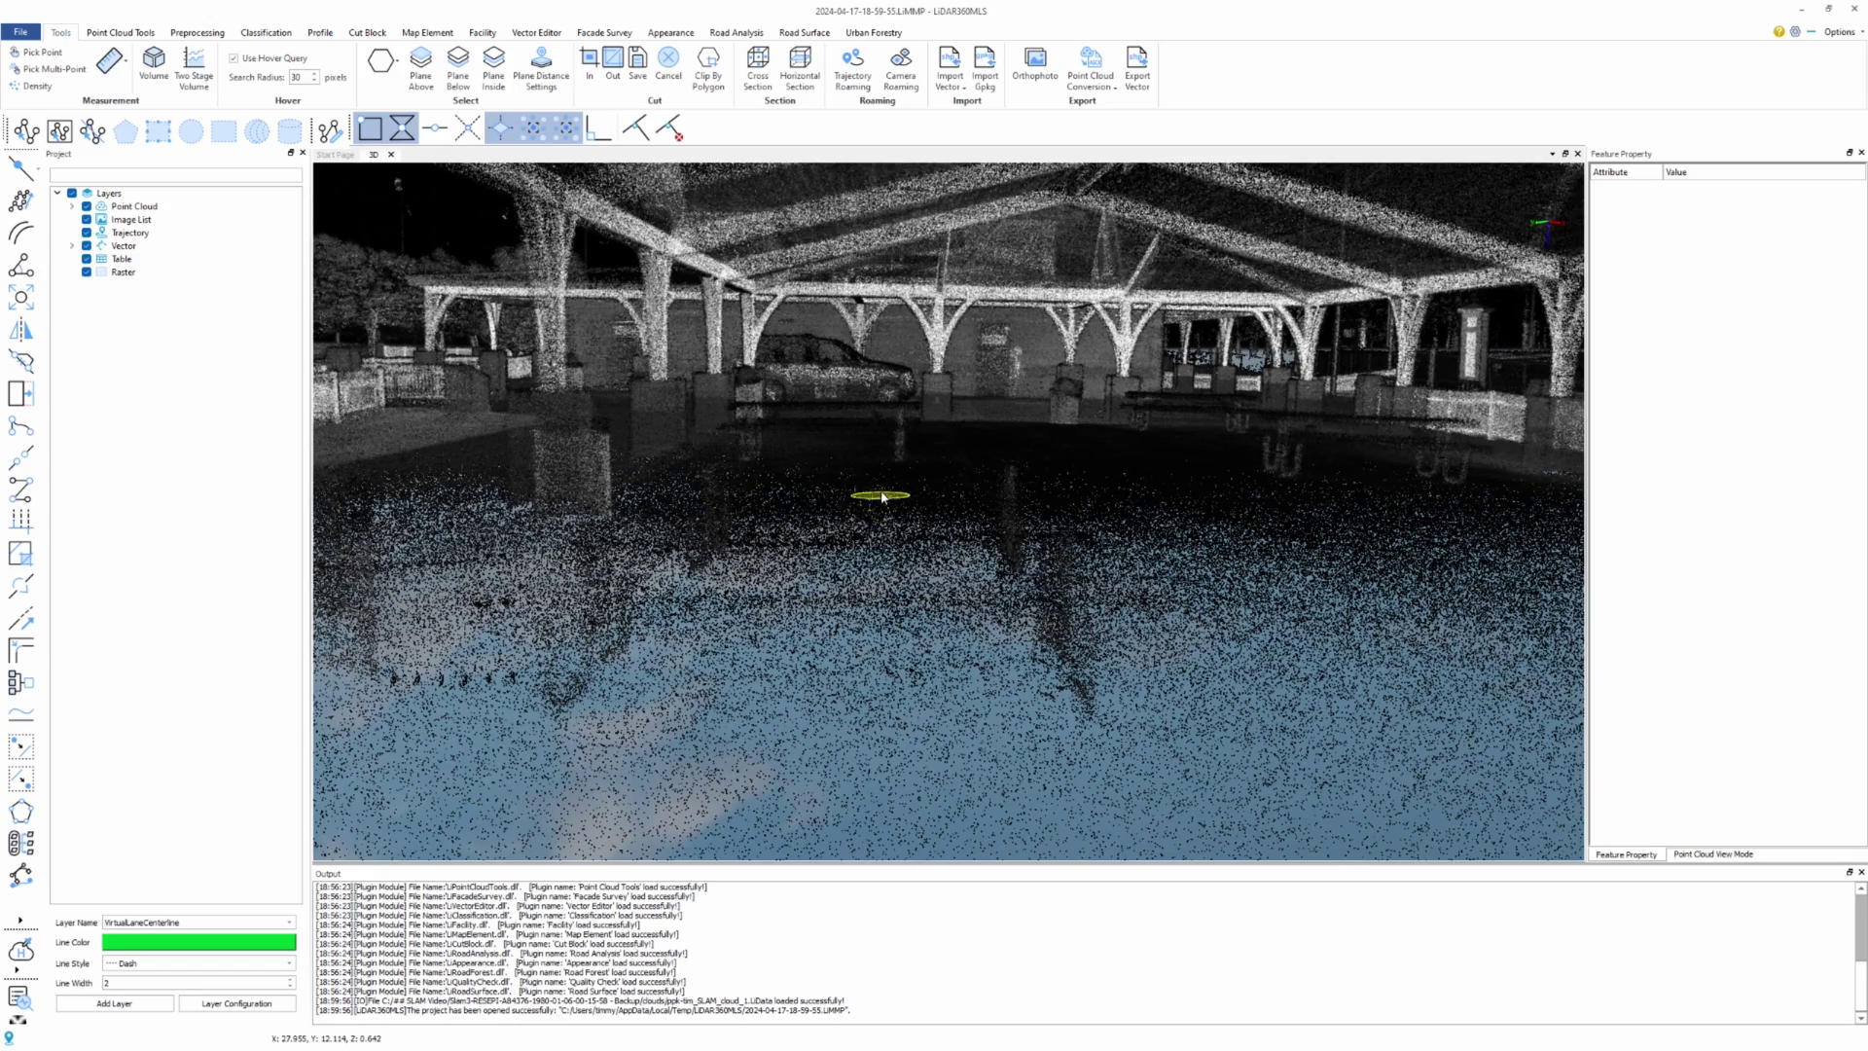
{"action": "scroll", "coordinate": [882, 497], "scroll_direction": "up", "scroll_amount": 5}
{"action": "scroll", "coordinate": [882, 497], "scroll_direction": "down", "scroll_amount": 10}
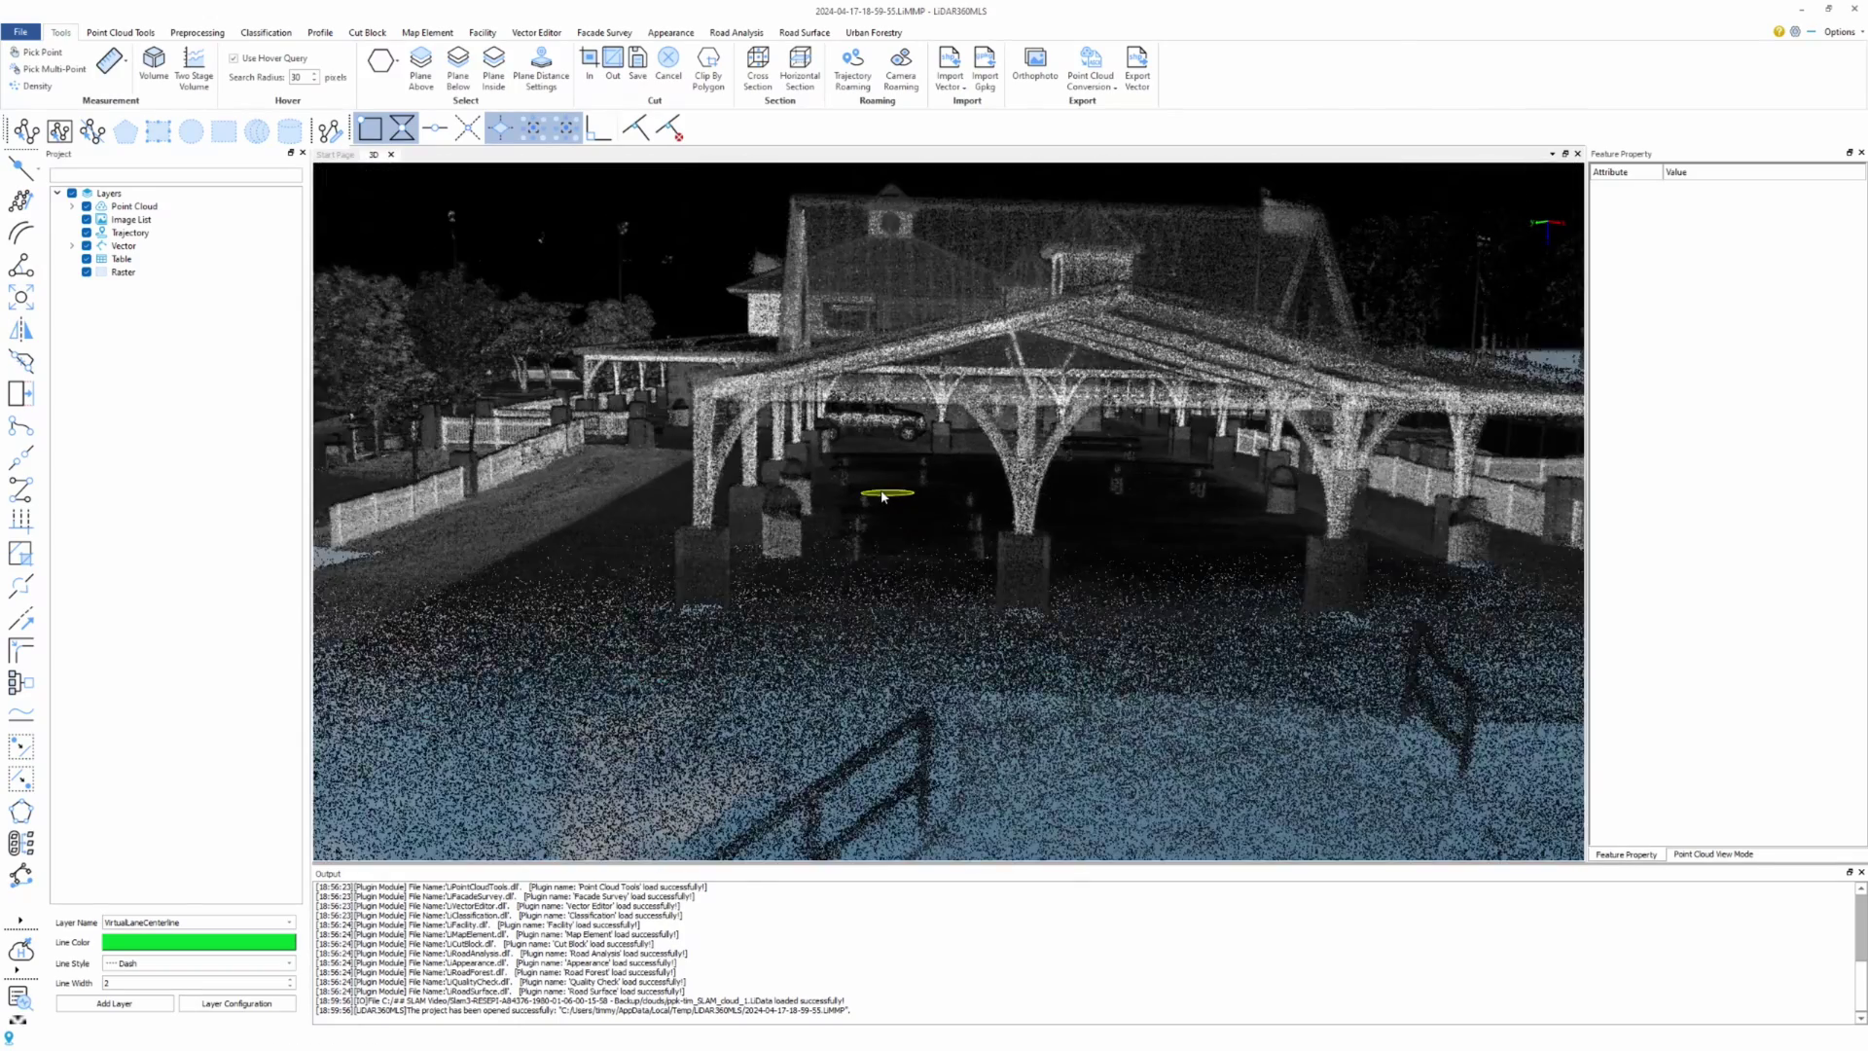
{"action": "scroll", "coordinate": [883, 496], "scroll_direction": "down", "scroll_amount": 5}
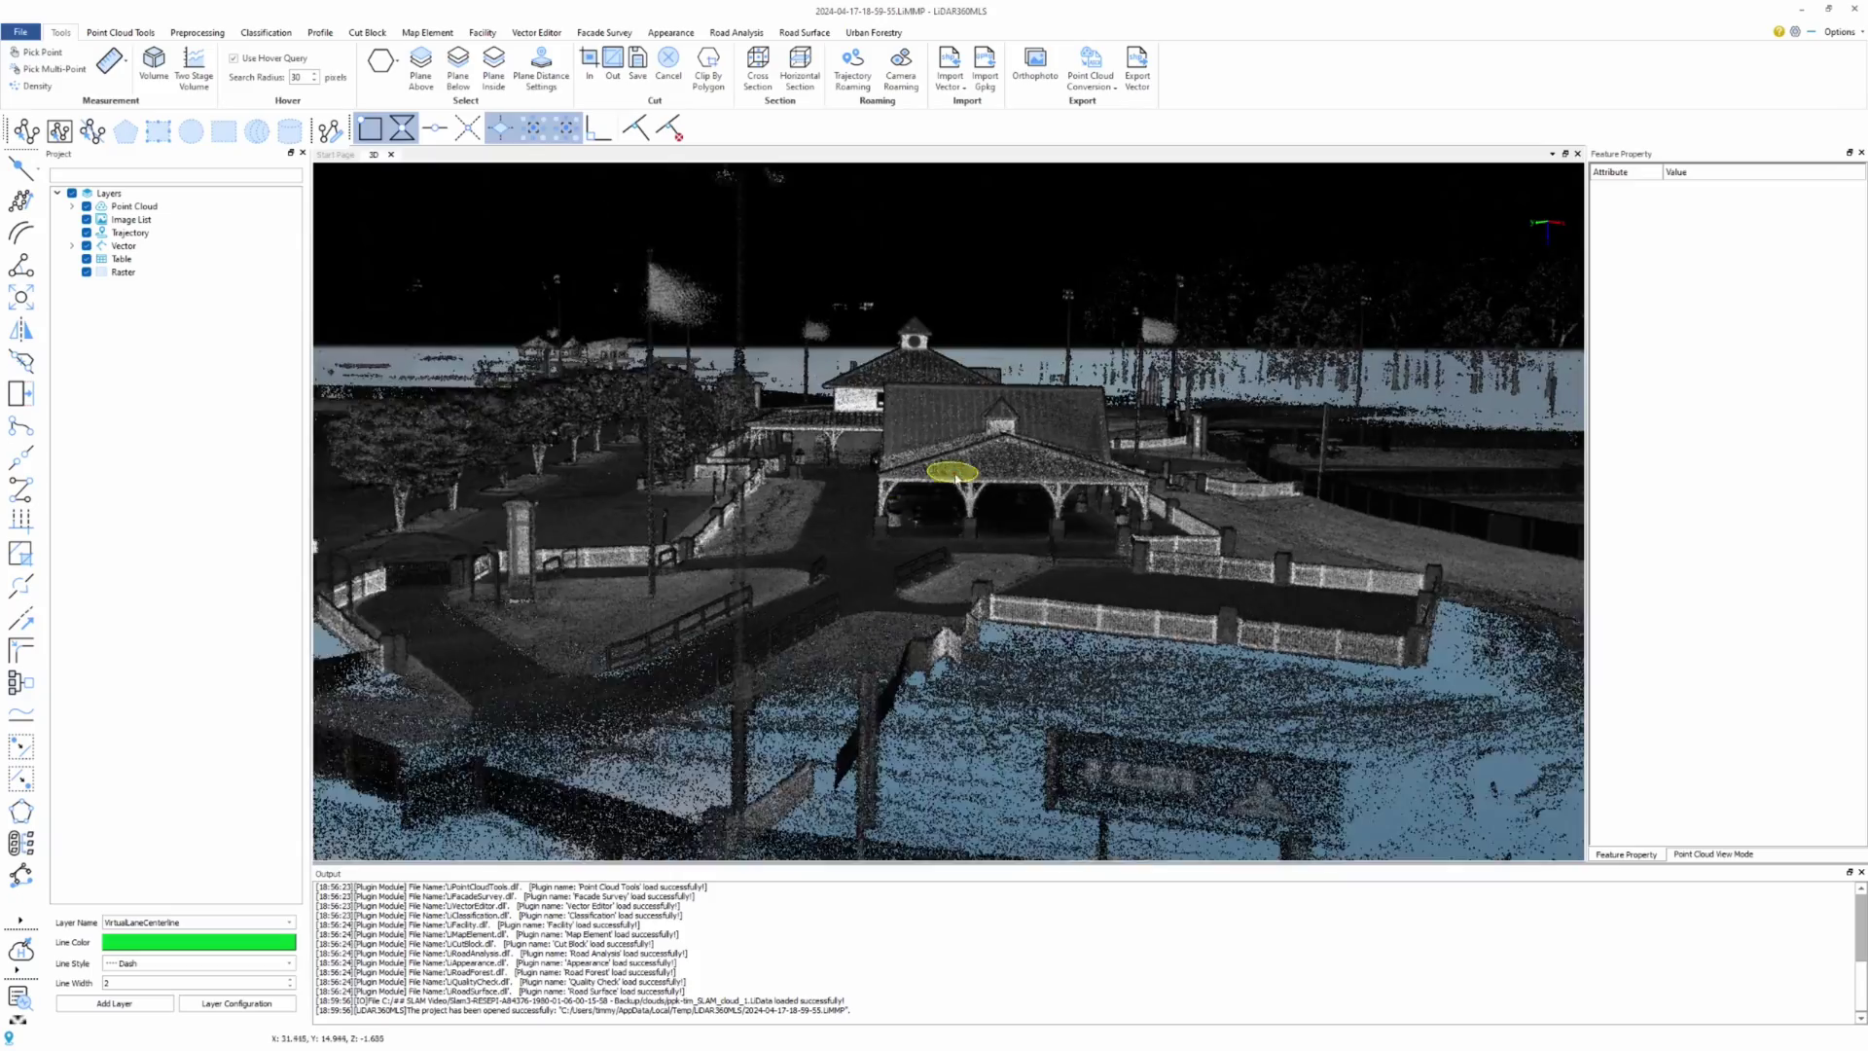
{"action": "mouse_move", "coordinate": [882, 496]}
{"action": "left_mouse_down"}
{"action": "mouse_move", "coordinate": [788, 656]}
{"action": "mouse_move", "coordinate": [829, 471]}
{"action": "mouse_move", "coordinate": [471, 465]}
{"action": "mouse_move", "coordinate": [367, 571]}
{"action": "mouse_move", "coordinate": [575, 583]}
{"action": "left_mouse_up"}
- Orbit and zoom from the carport across the pier to the shoreline wall and trees
{"action": "left_click_drag", "start_coordinate": [681, 605], "coordinate": [230, 534]}
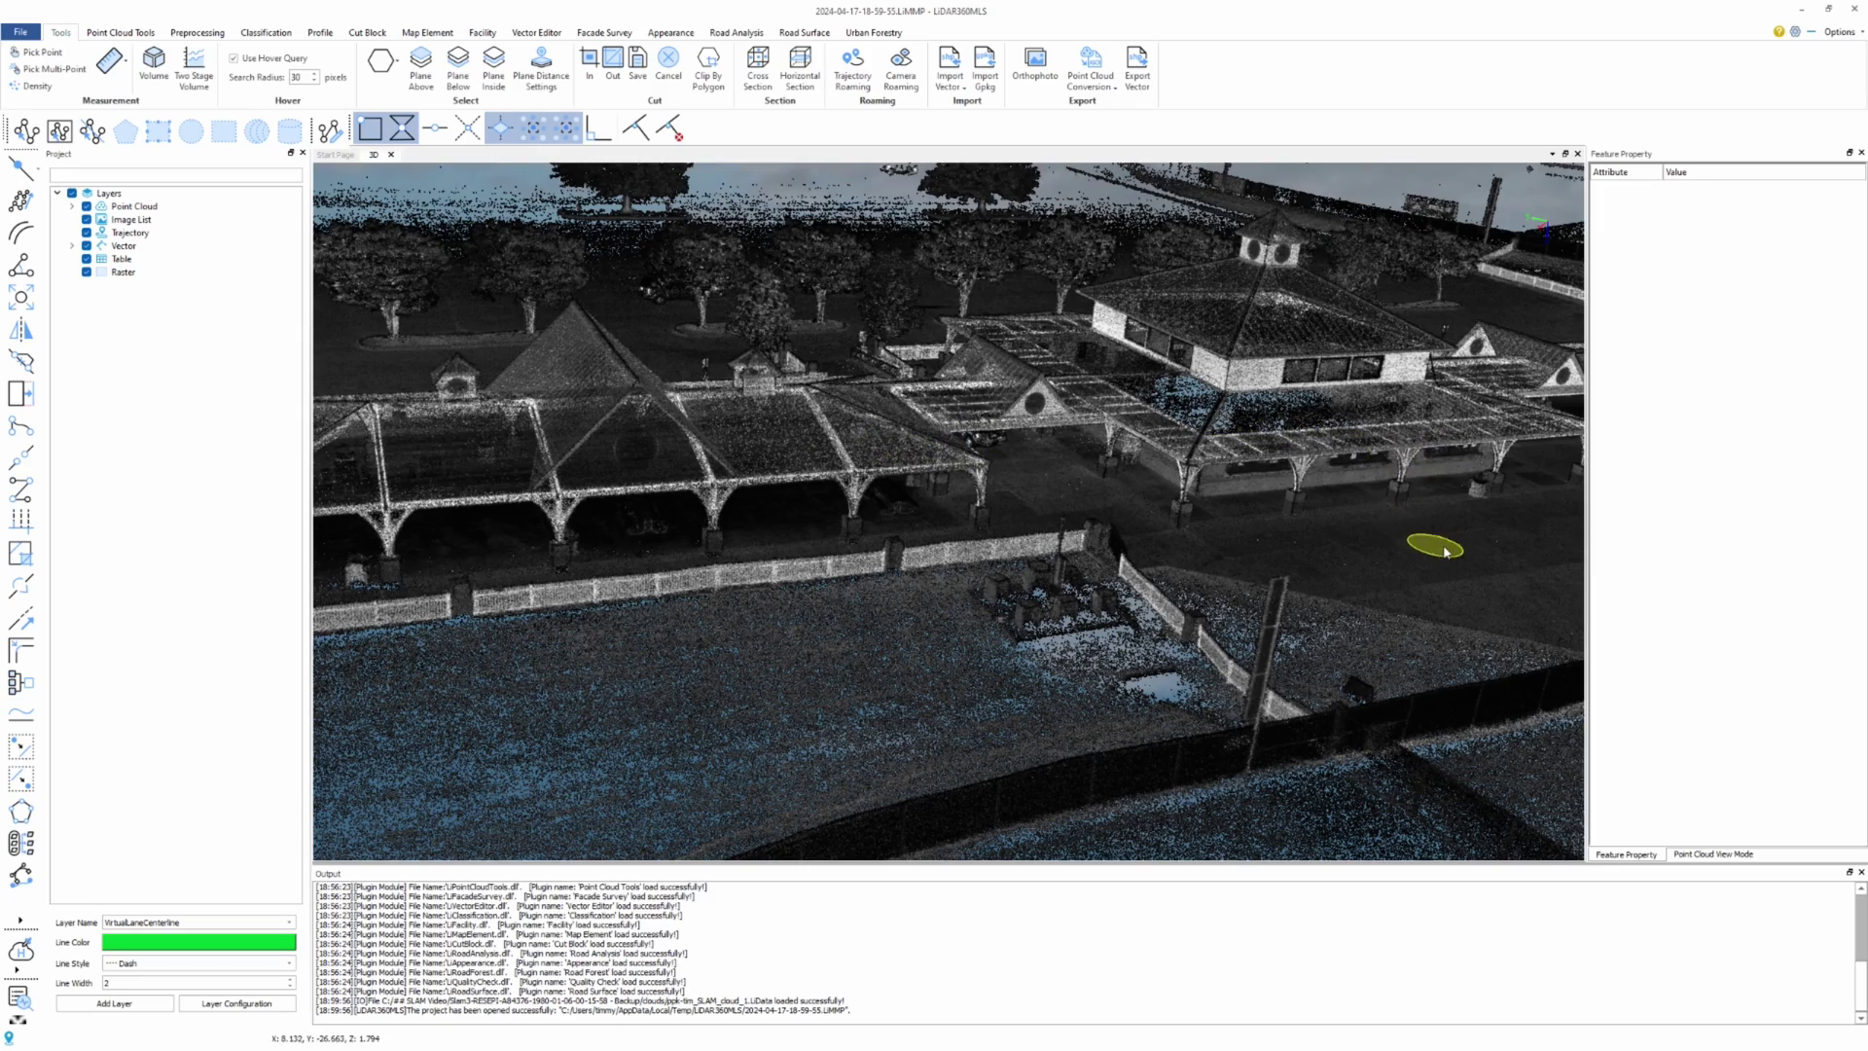
{"action": "scroll", "coordinate": [1446, 551], "scroll_direction": "up", "scroll_amount": 5}
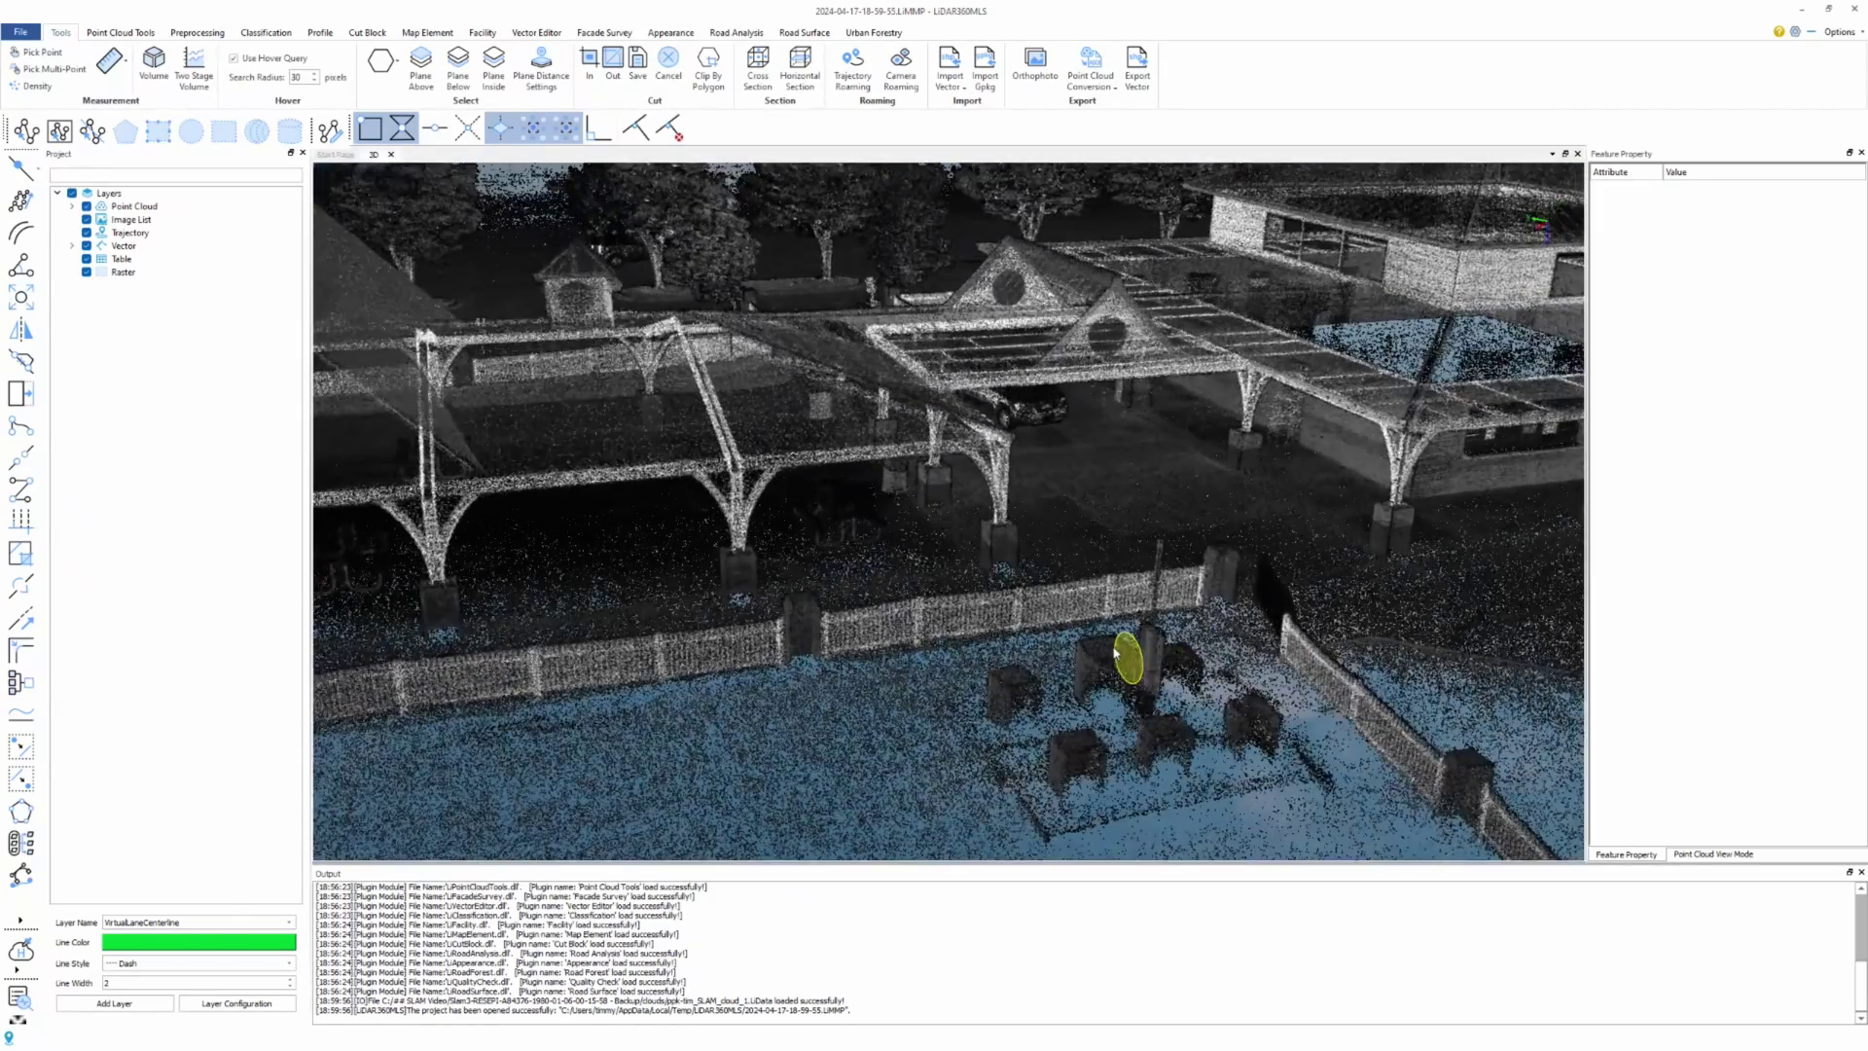
{"action": "scroll", "coordinate": [1119, 654], "scroll_direction": "down", "scroll_amount": 2}
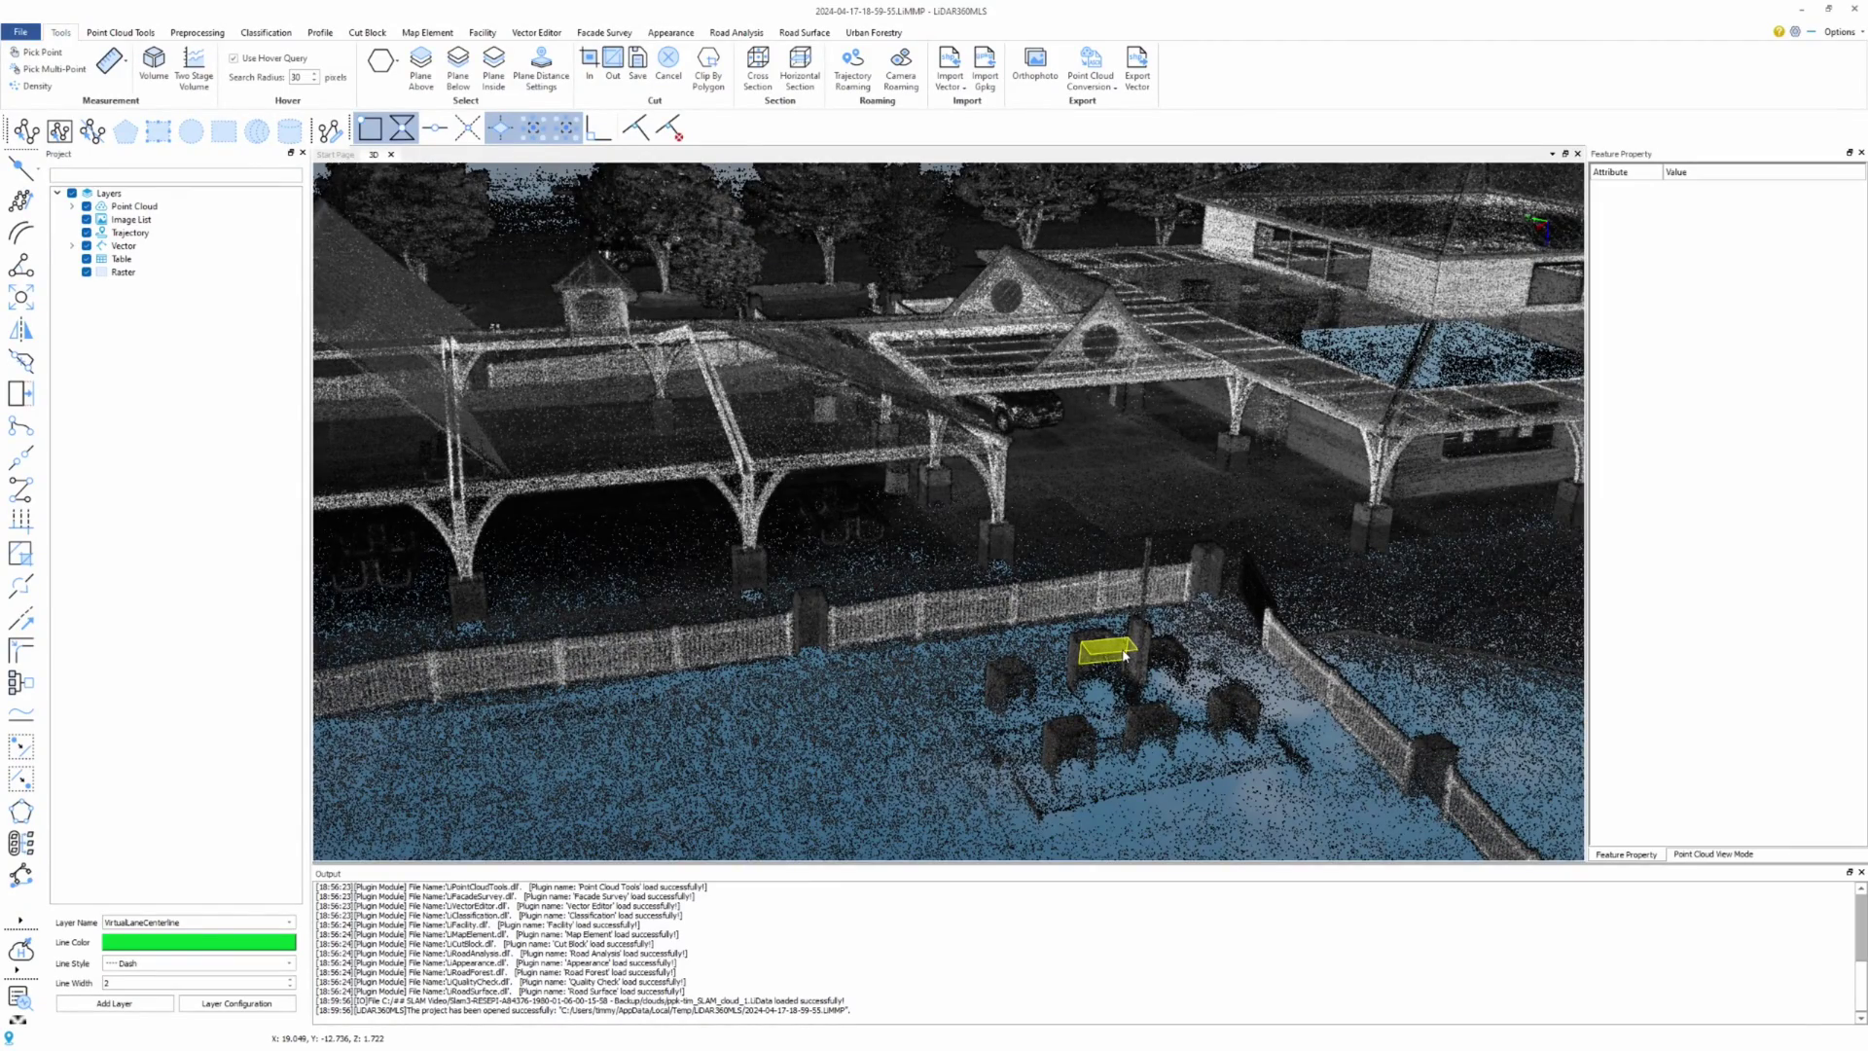
{"action": "scroll", "coordinate": [1125, 655], "scroll_direction": "down", "scroll_amount": 4}
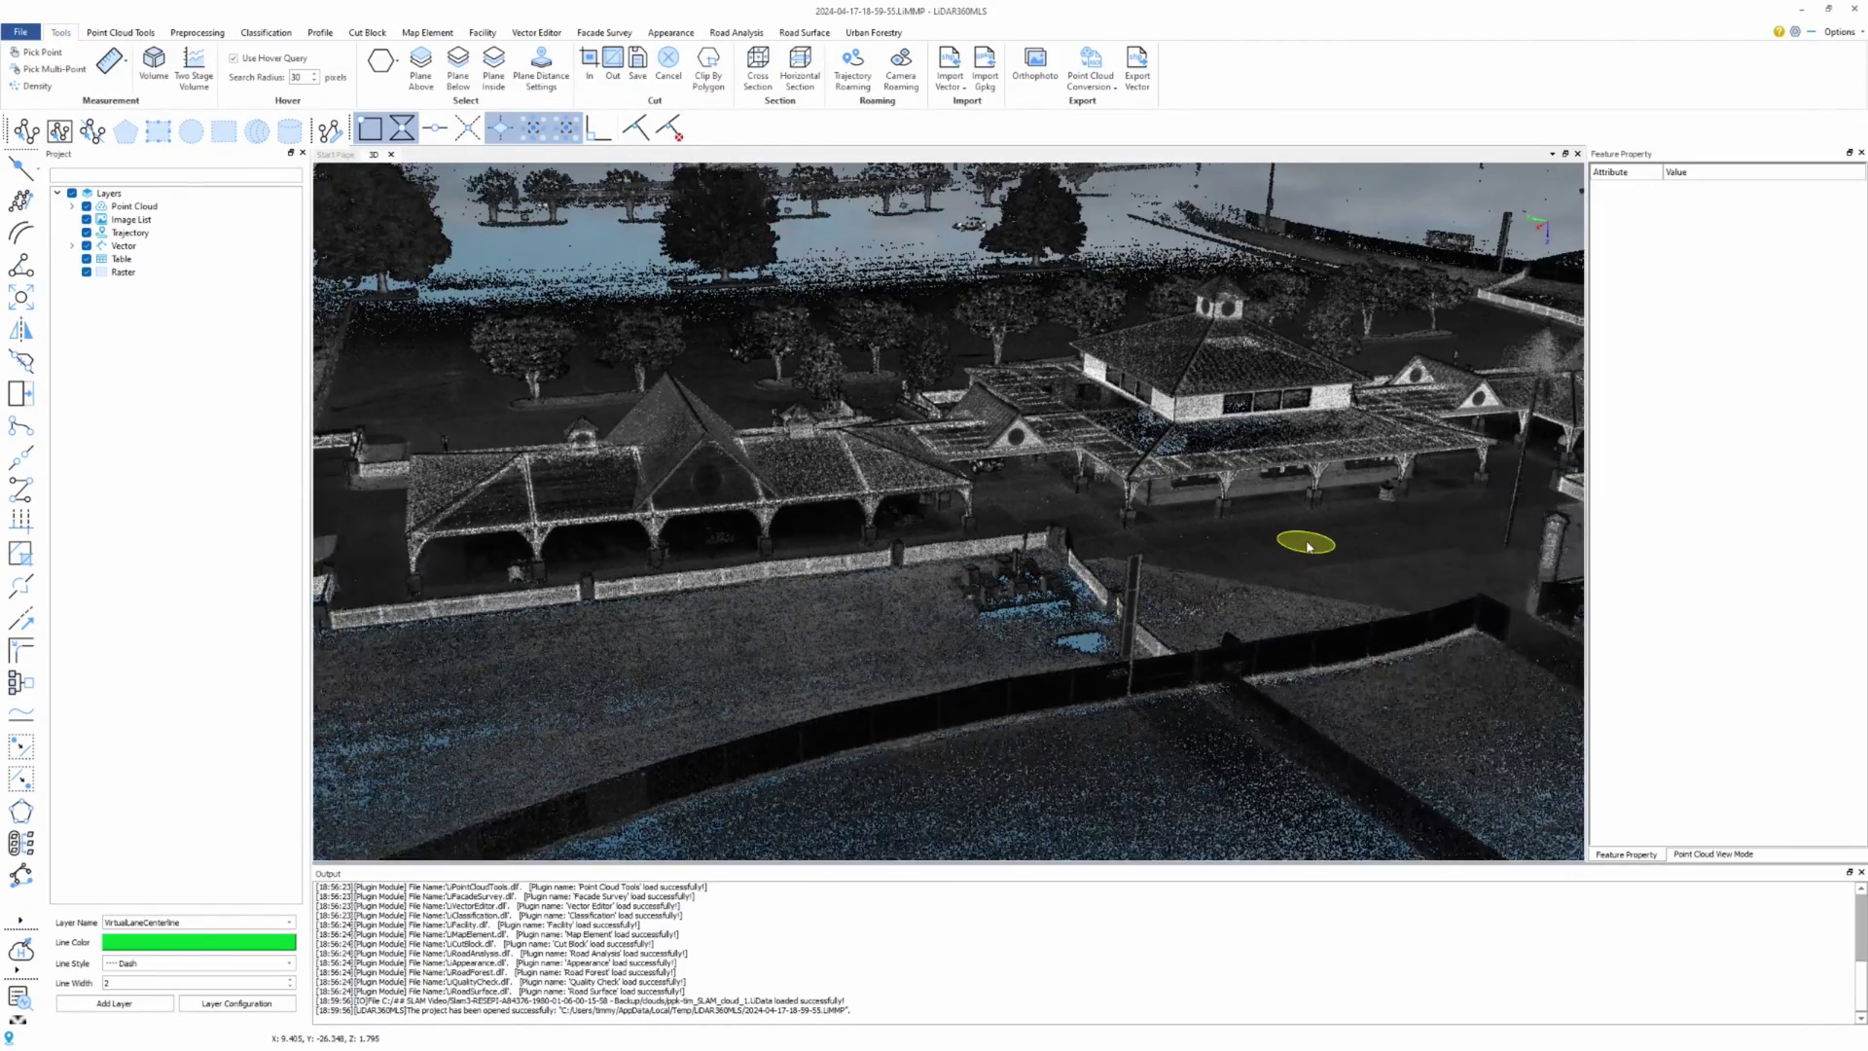
{"action": "scroll", "coordinate": [1306, 545], "scroll_direction": "up", "scroll_amount": 3}
{"action": "right_click_drag", "start_coordinate": [1239, 546], "coordinate": [949, 493]}
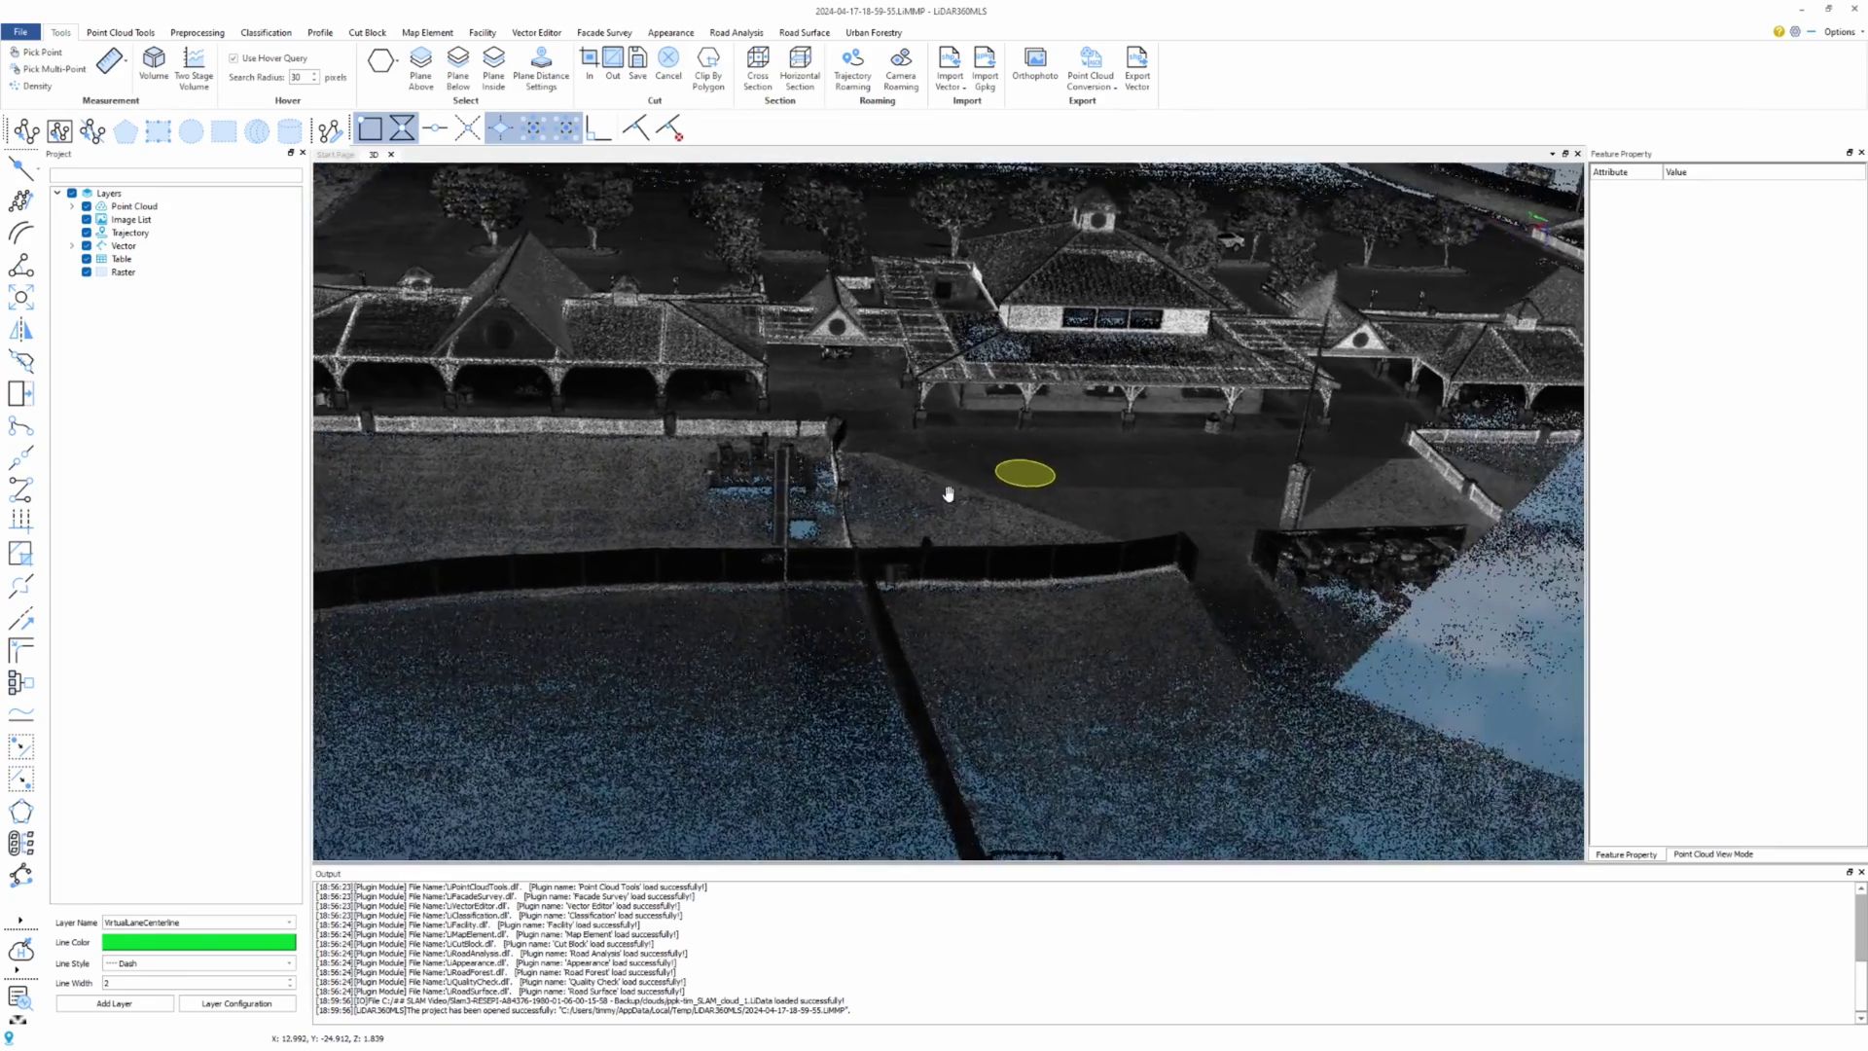
{"action": "scroll", "coordinate": [949, 493], "scroll_direction": "down", "scroll_amount": 6}
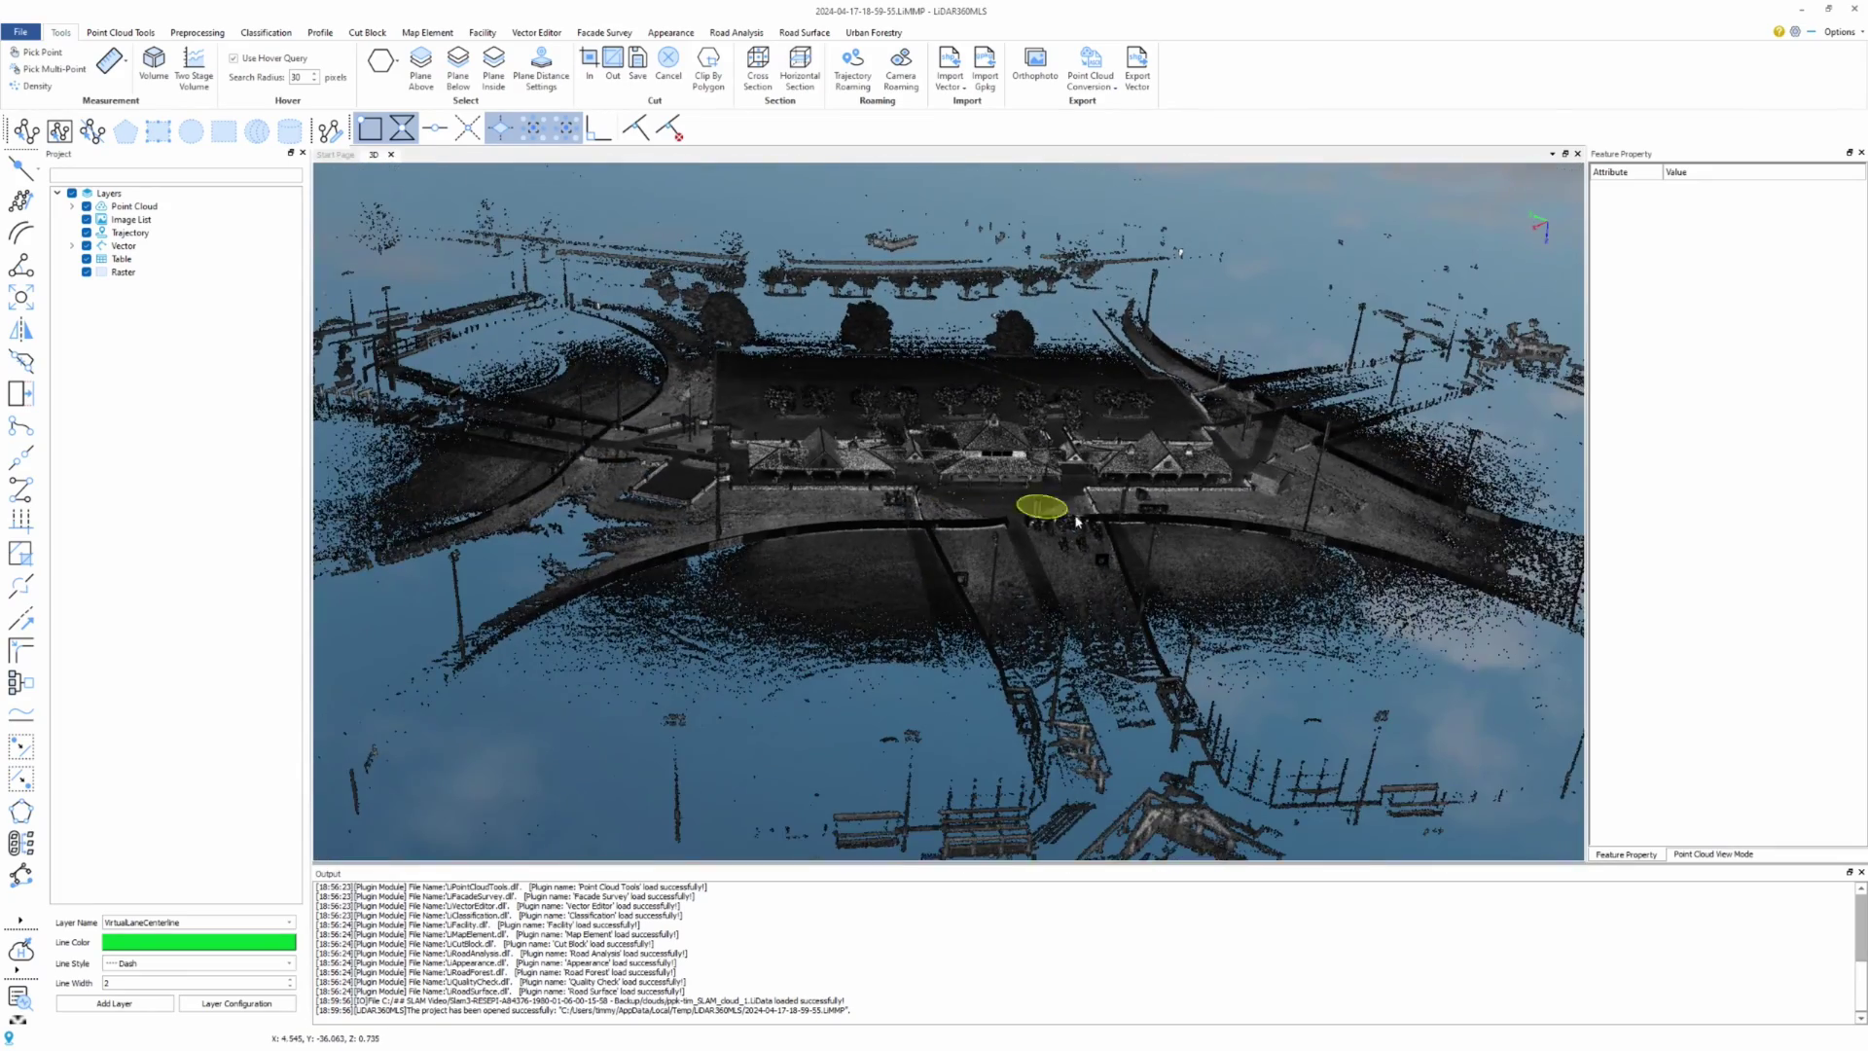
{"action": "left_click_drag", "start_coordinate": [1077, 522], "coordinate": [1029, 720]}
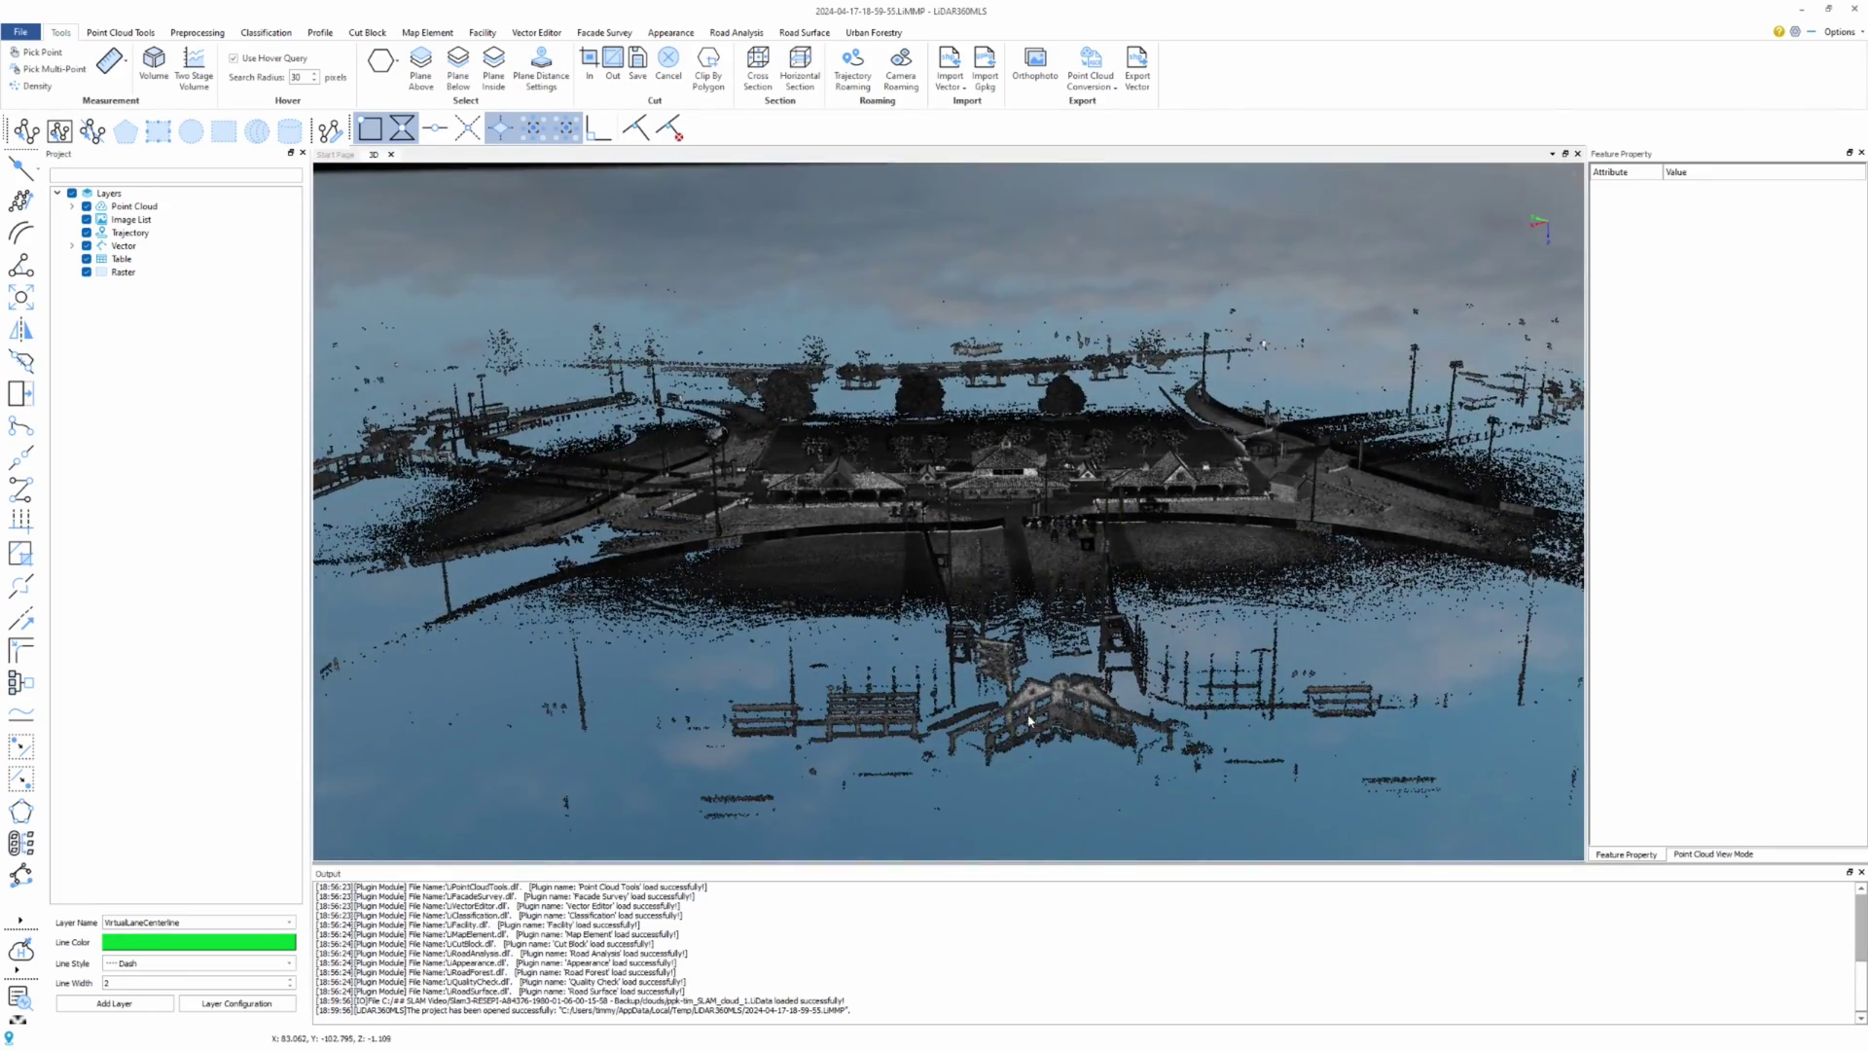
{"action": "scroll", "coordinate": [1151, 579], "scroll_direction": "up", "scroll_amount": 2}
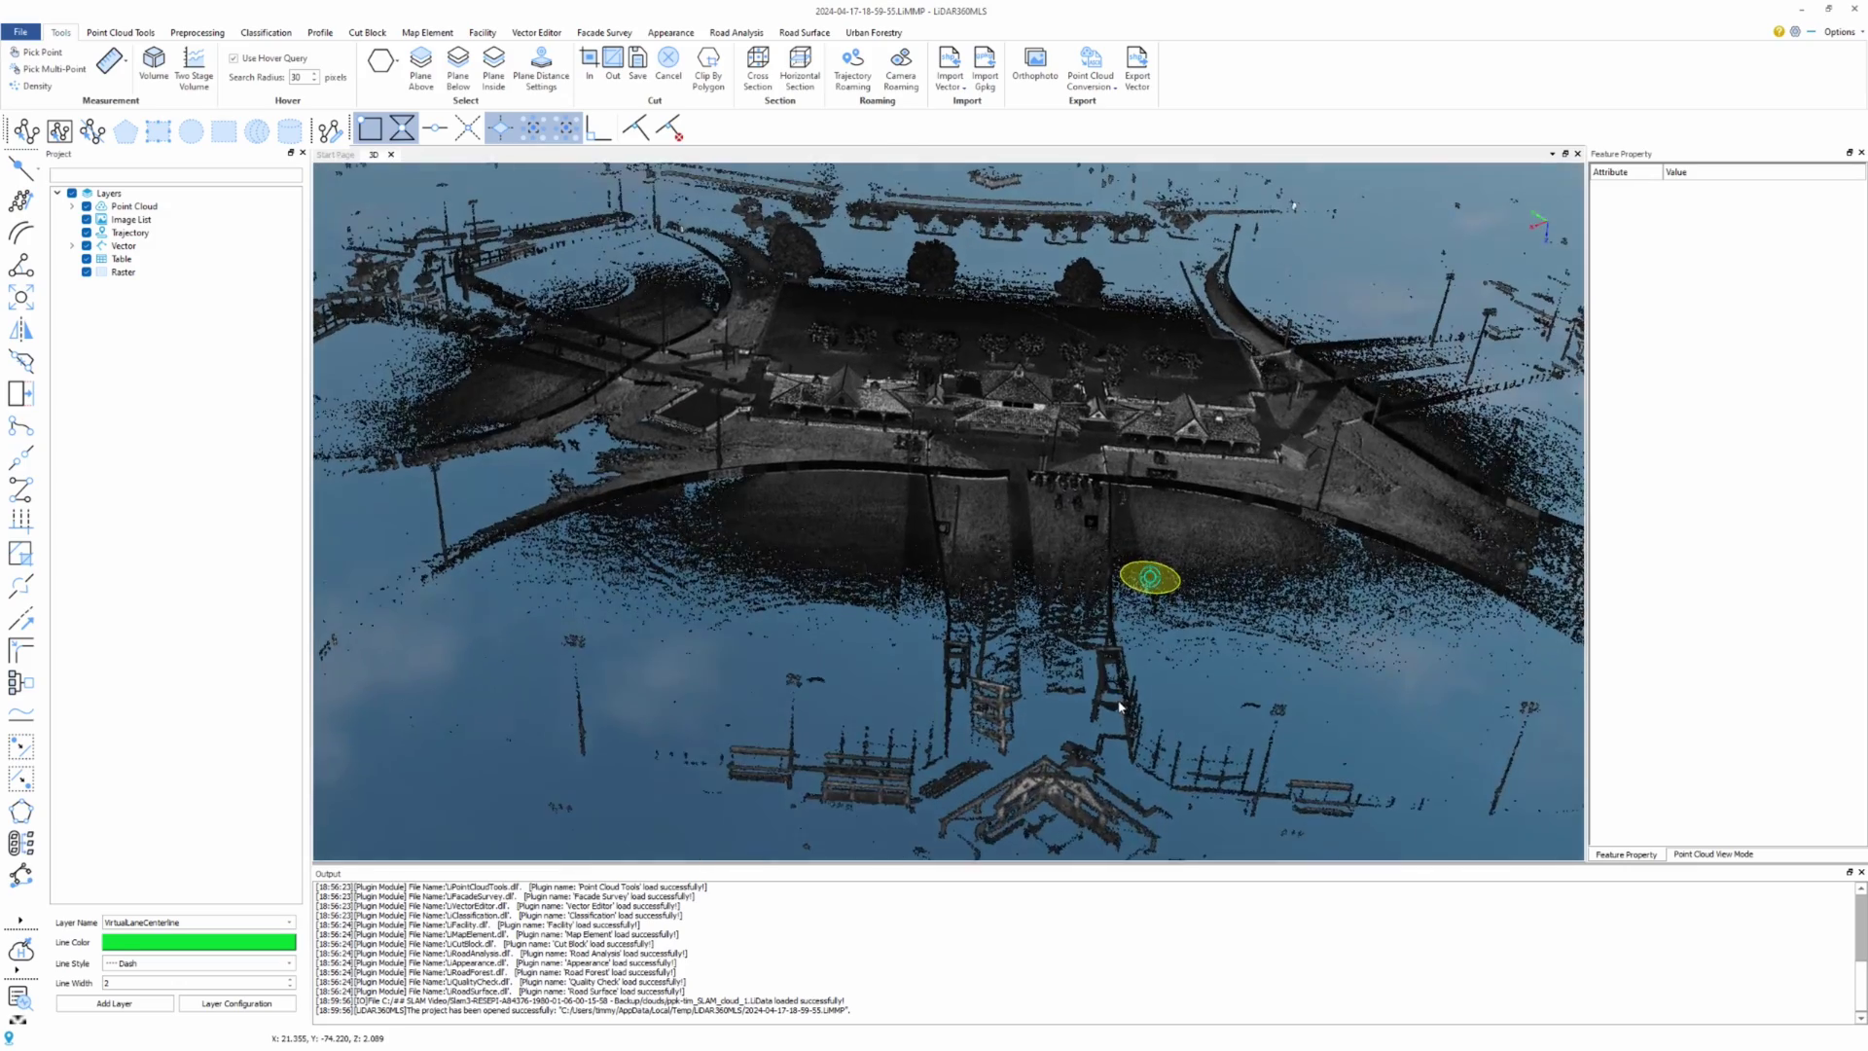
{"action": "mouse_move", "coordinate": [1053, 512]}
{"action": "left_mouse_down"}
{"action": "mouse_move", "coordinate": [1026, 539]}
{"action": "mouse_move", "coordinate": [1016, 513]}
{"action": "mouse_move", "coordinate": [984, 783]}
{"action": "mouse_move", "coordinate": [896, 575]}
{"action": "mouse_move", "coordinate": [492, 434]}
{"action": "left_mouse_up"}
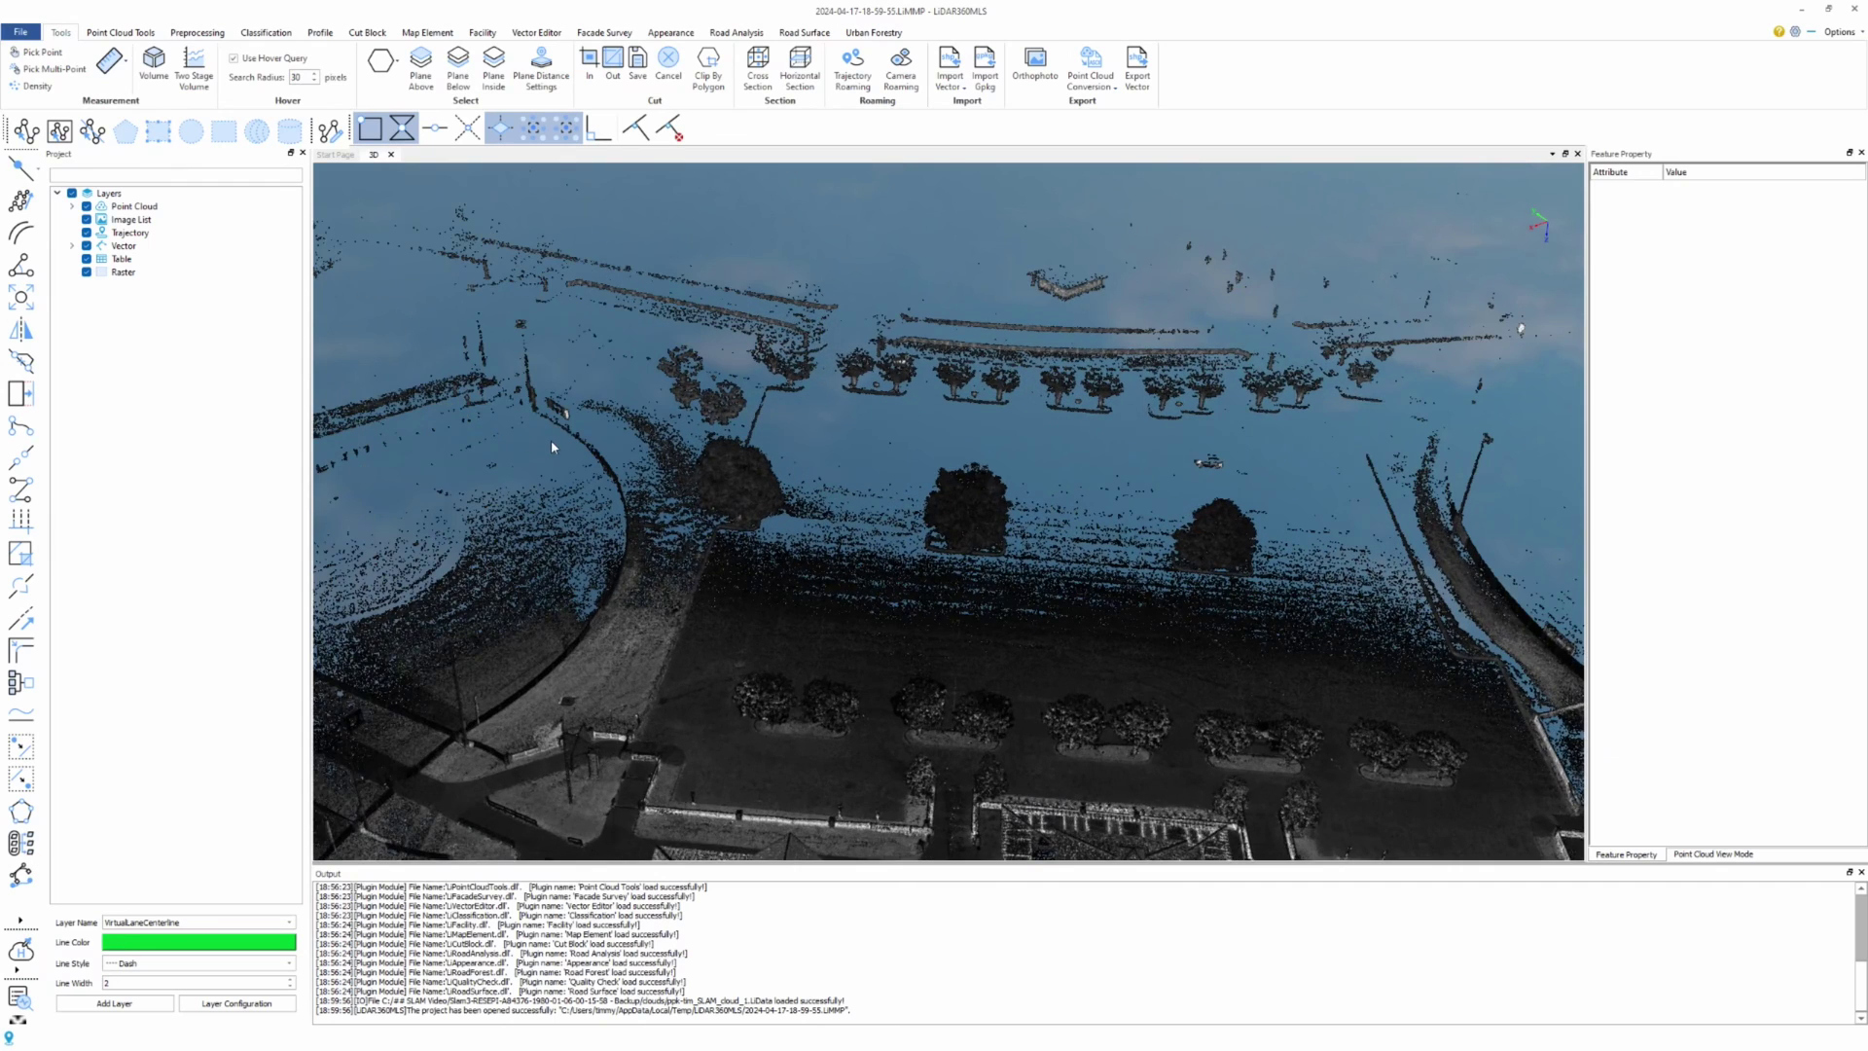
{"action": "scroll", "coordinate": [550, 443], "scroll_direction": "down", "scroll_amount": 2}
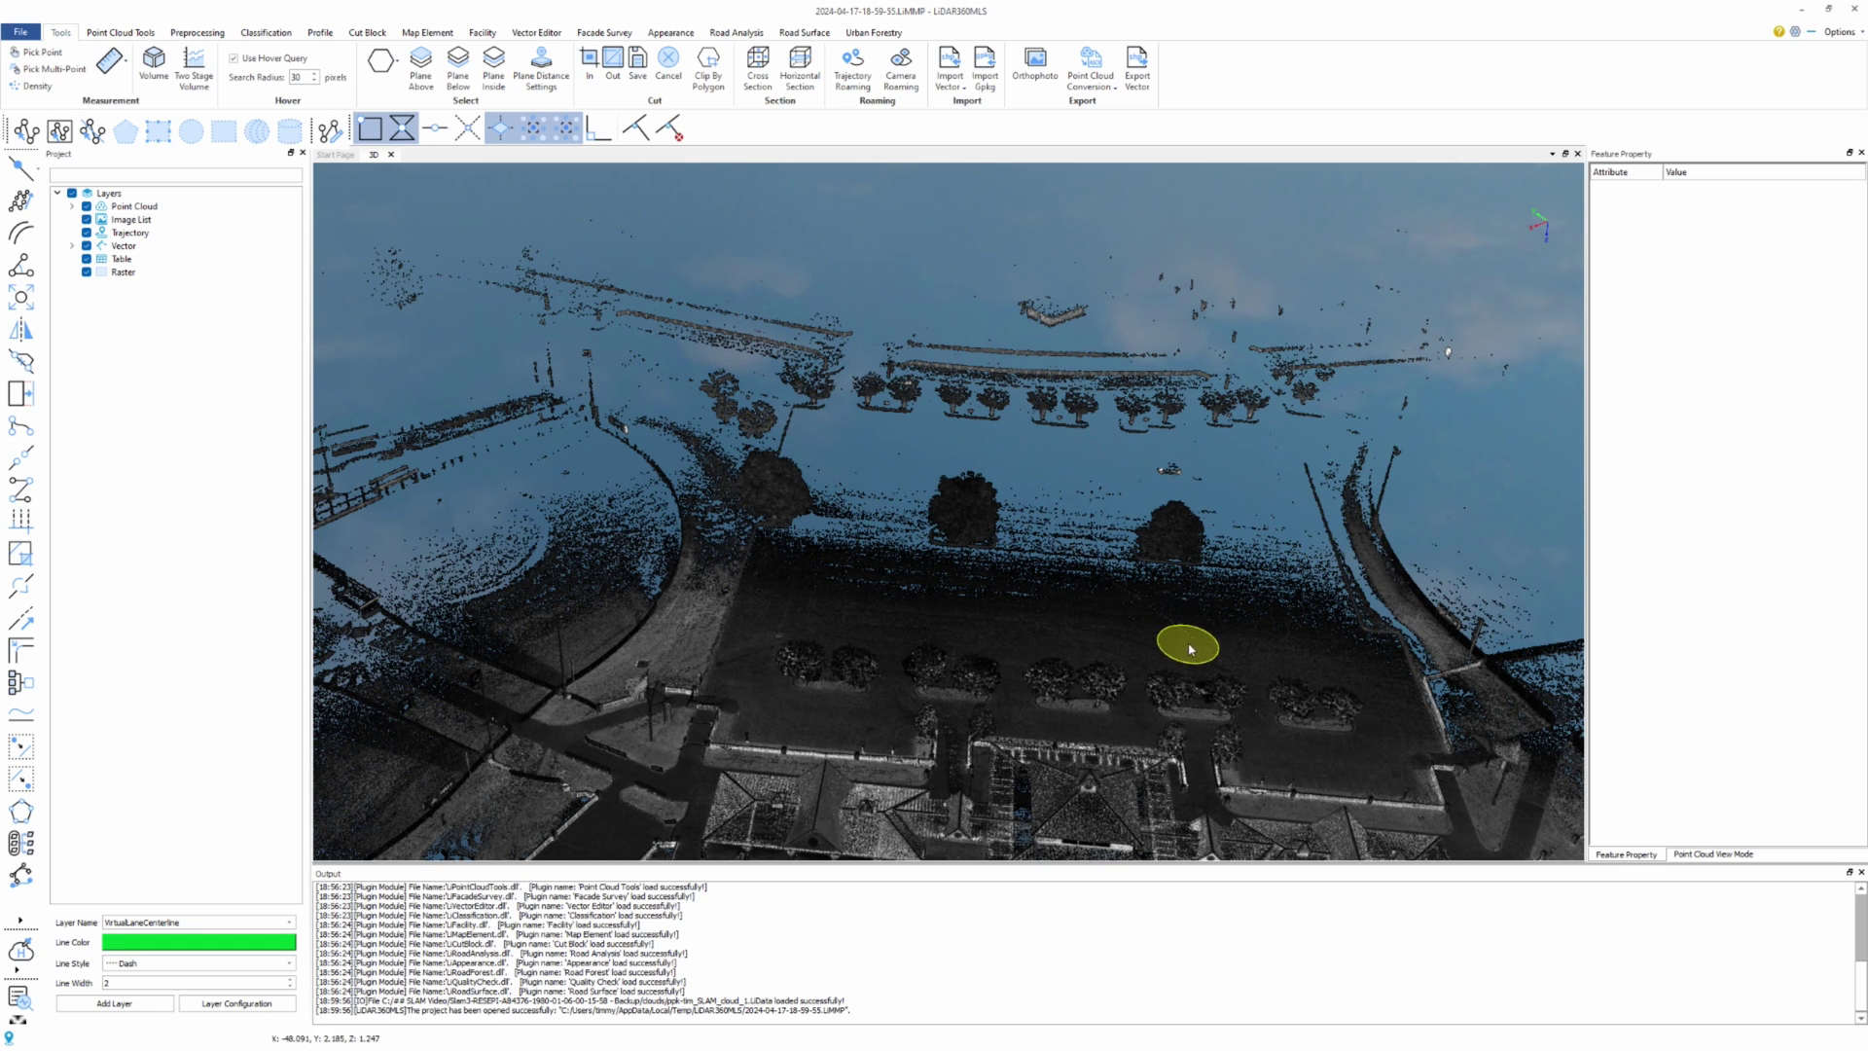
- Rotate to face the buildings and settle on an oblique view of the pavilions across the lawn
{"action": "left_click_drag", "start_coordinate": [1187, 650], "coordinate": [781, 794]}
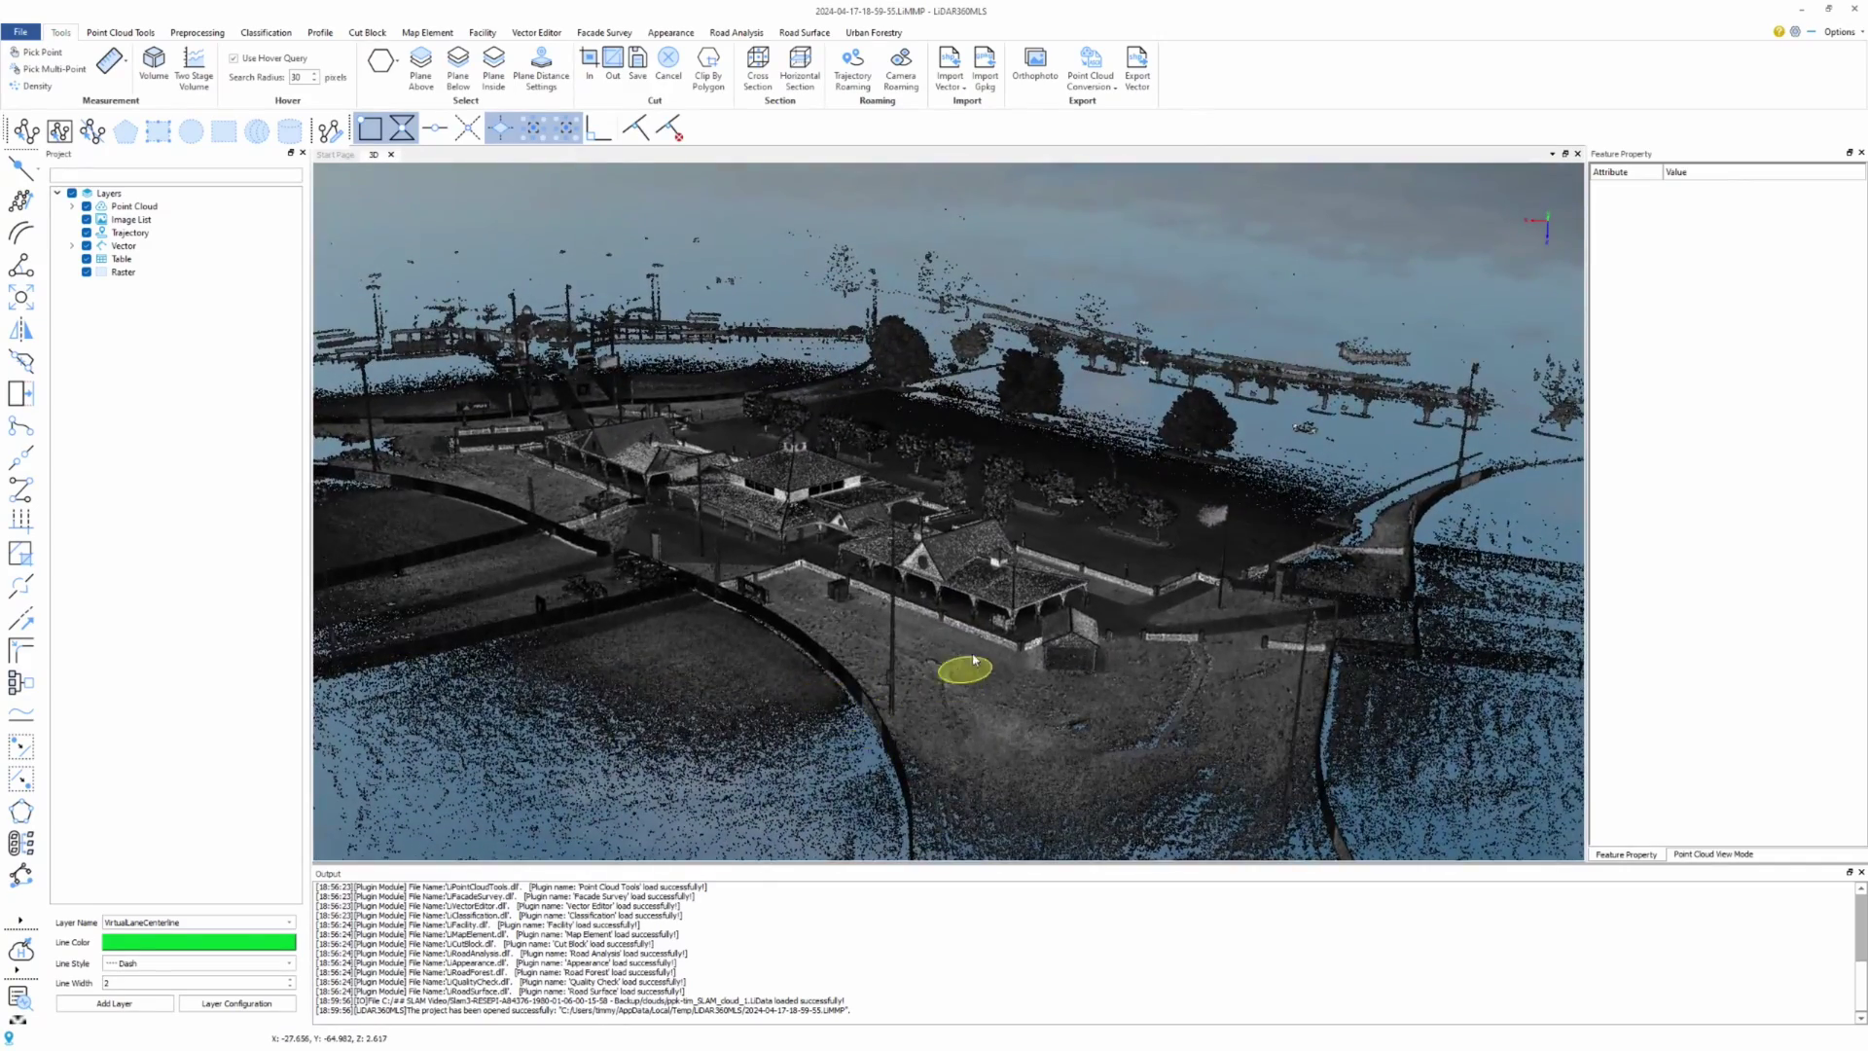
{"action": "scroll", "coordinate": [959, 685], "scroll_direction": "up", "scroll_amount": 5}
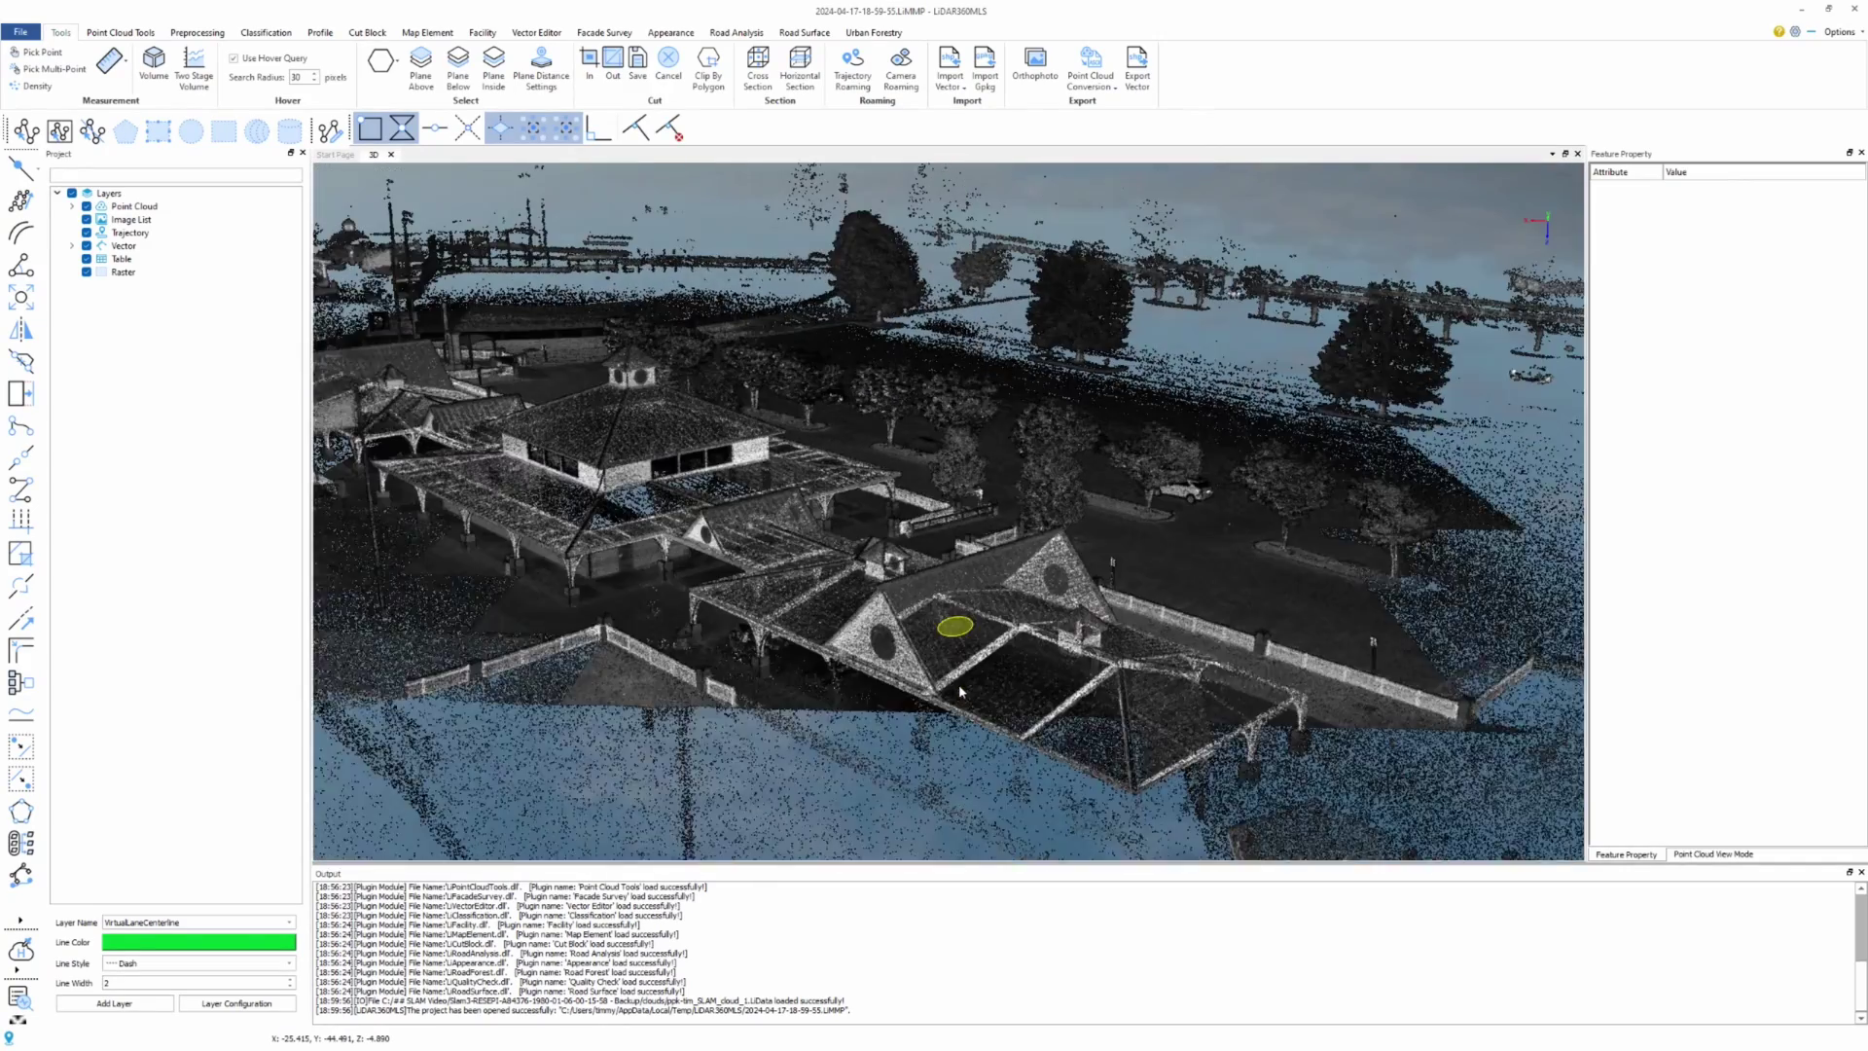
{"action": "left_click_drag", "start_coordinate": [959, 685], "coordinate": [991, 620]}
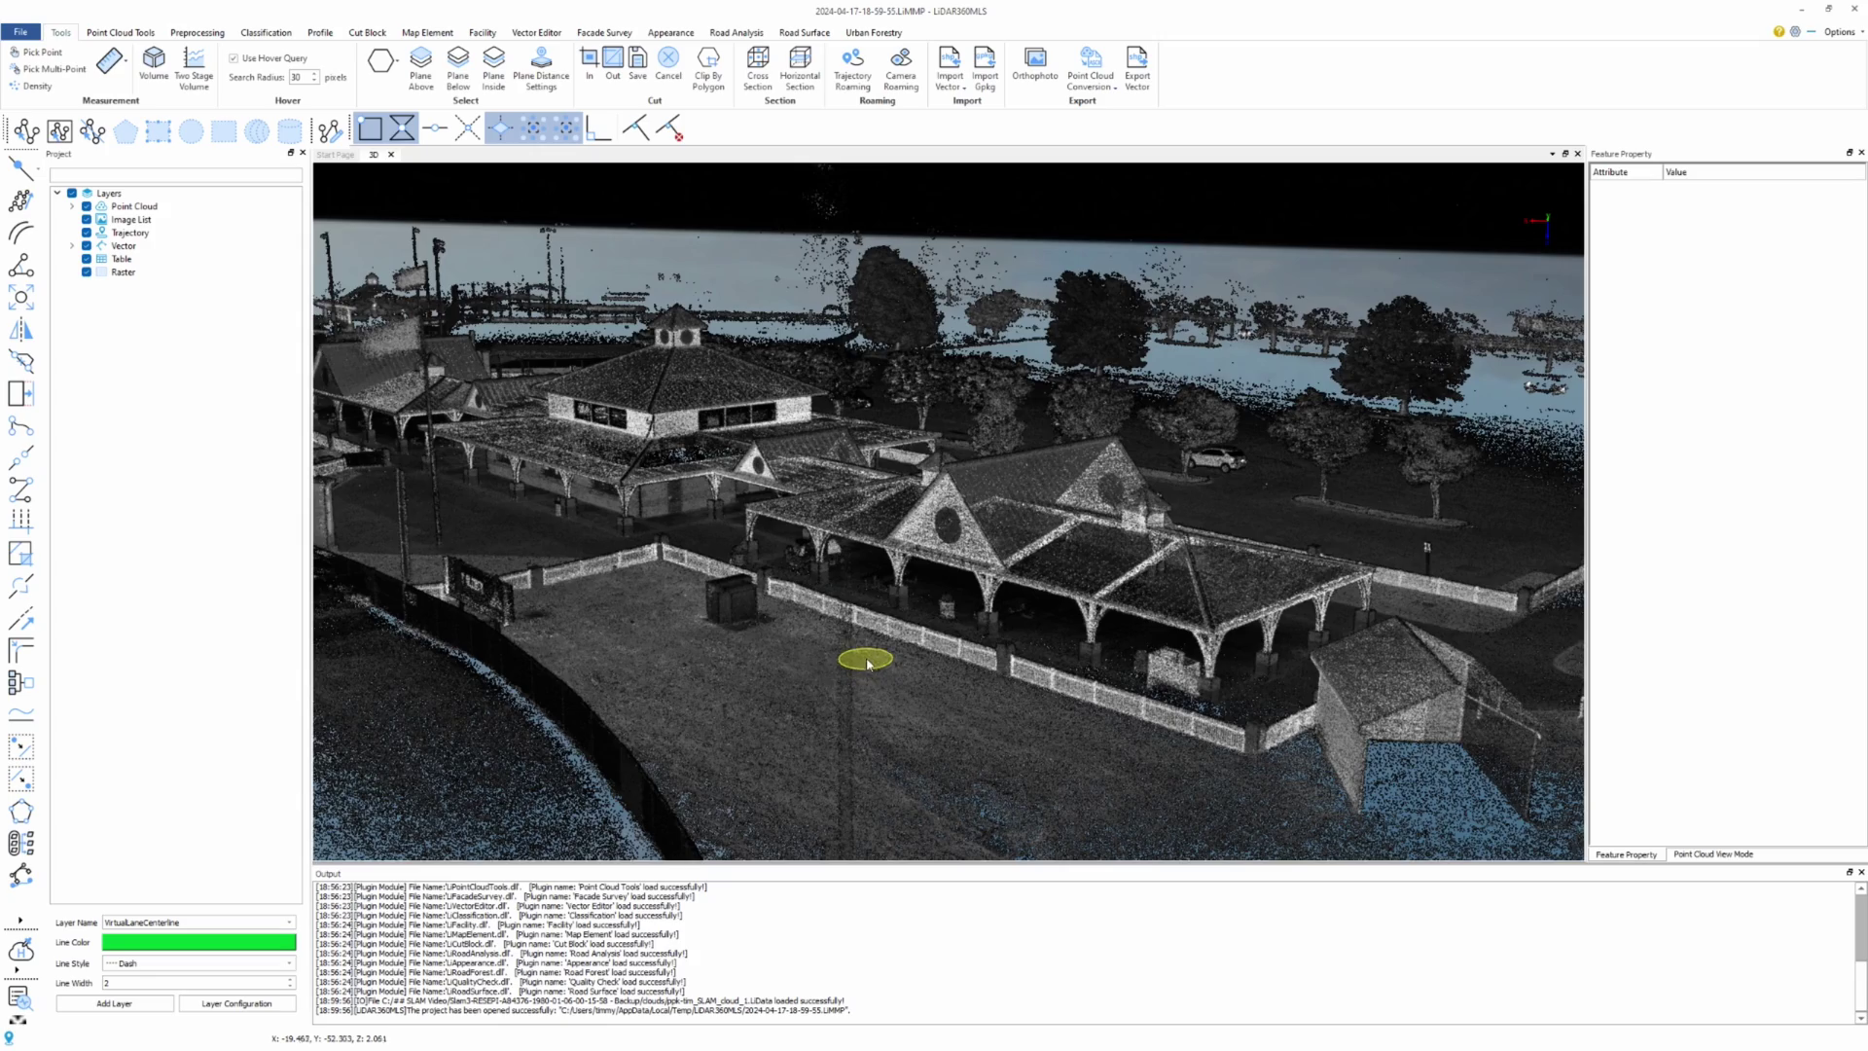
{"action": "scroll", "coordinate": [871, 664], "scroll_direction": "down", "scroll_amount": 1}
{"action": "scroll", "coordinate": [871, 665], "scroll_direction": "down", "scroll_amount": 4}
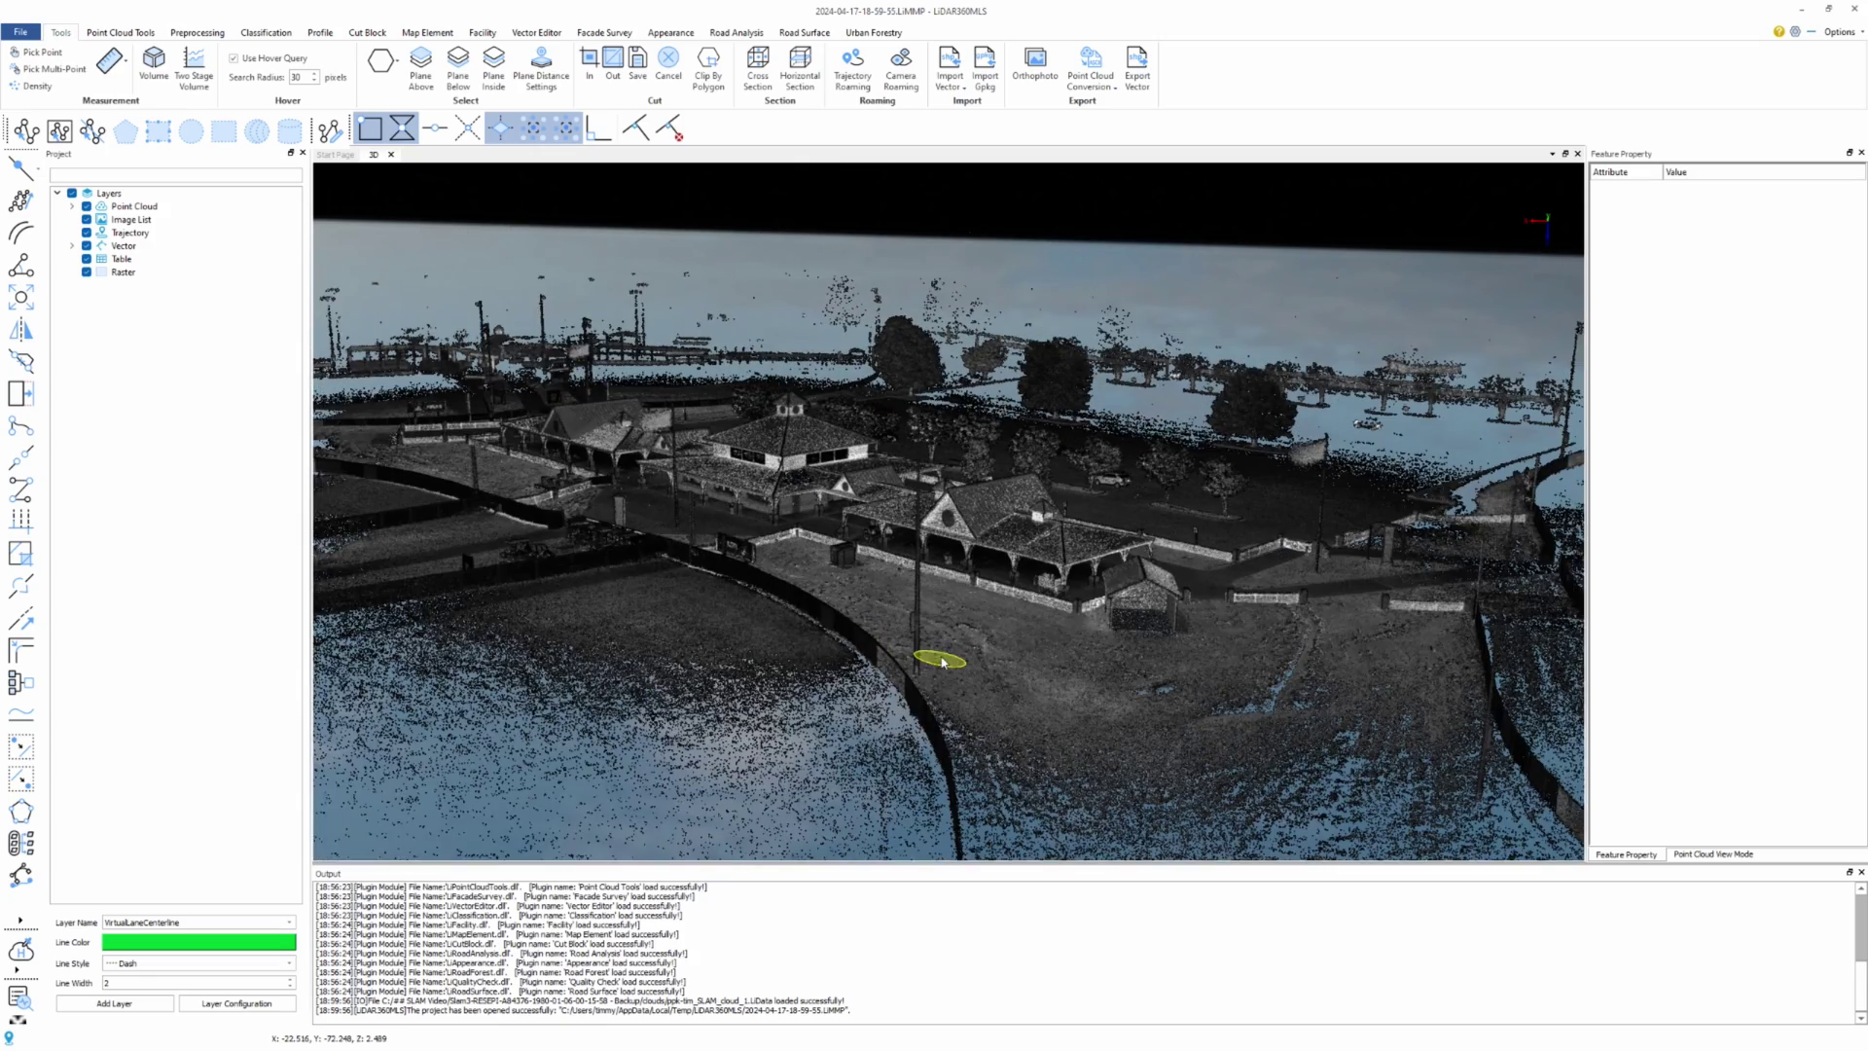
{"action": "scroll", "coordinate": [912, 725], "scroll_direction": "up", "scroll_amount": 3}
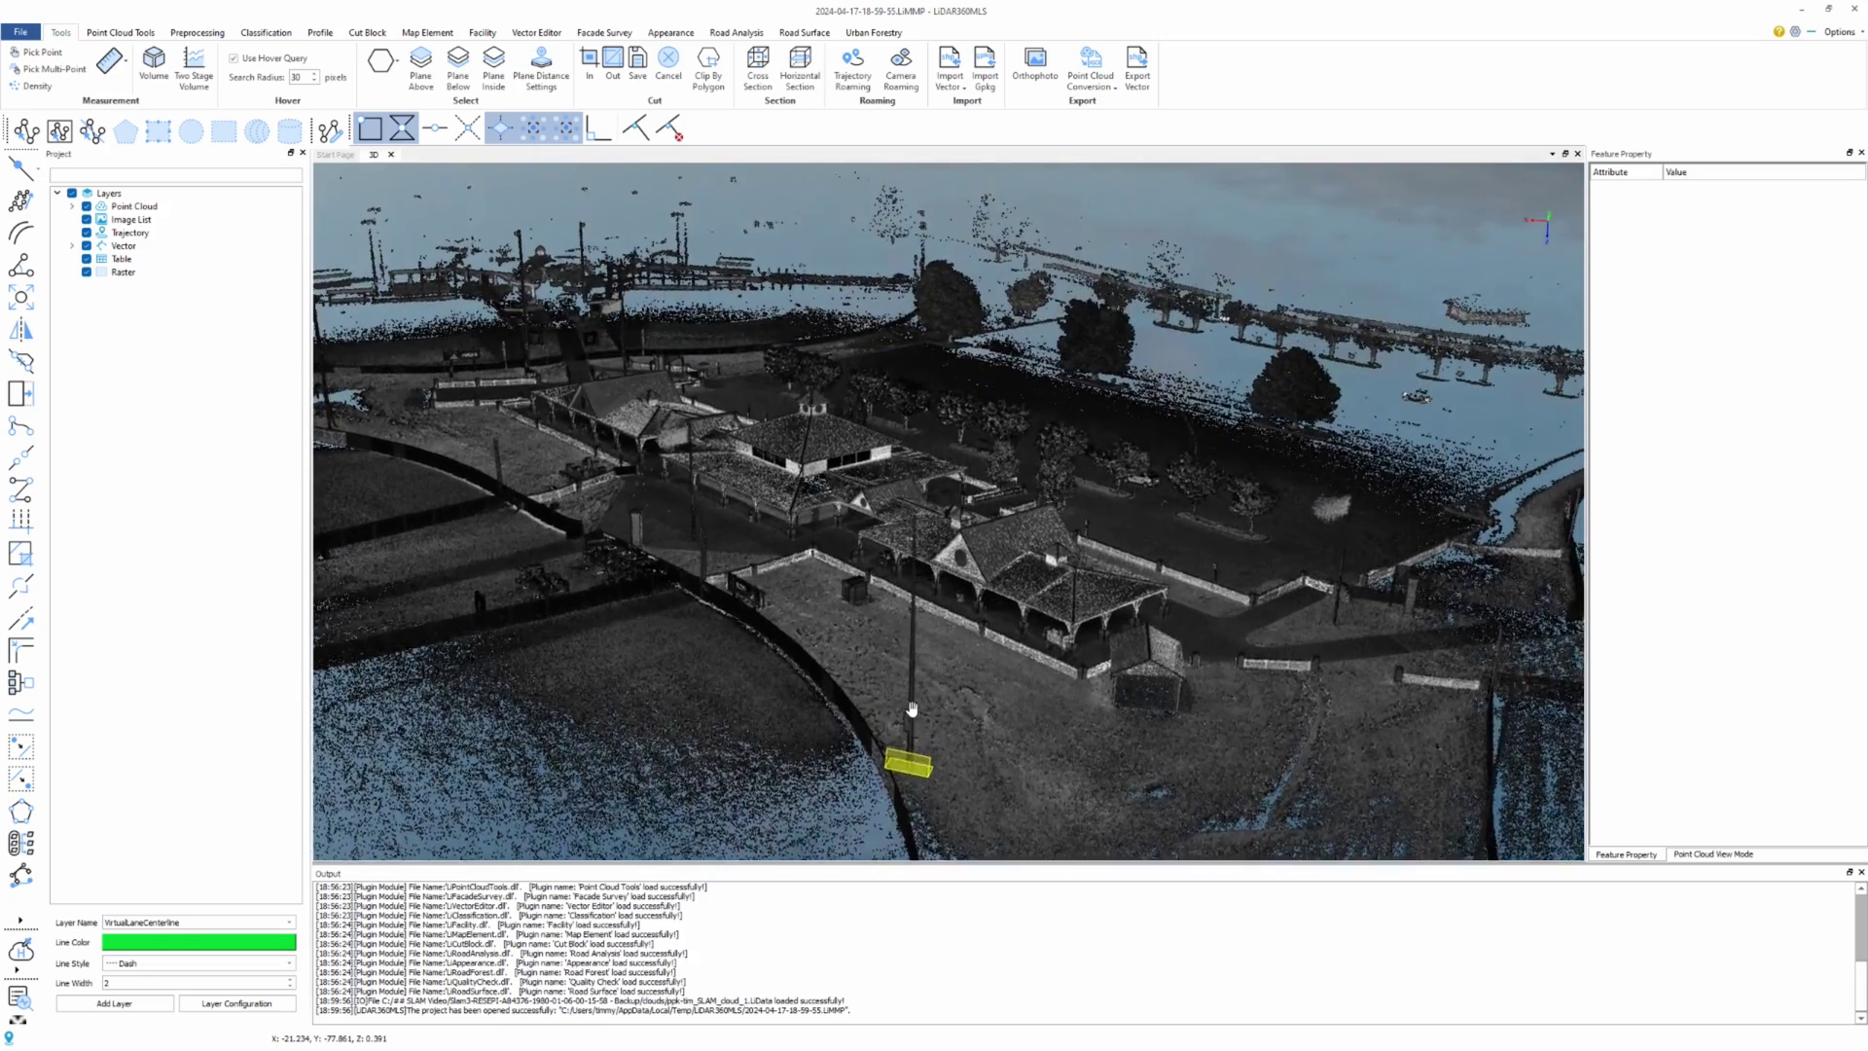